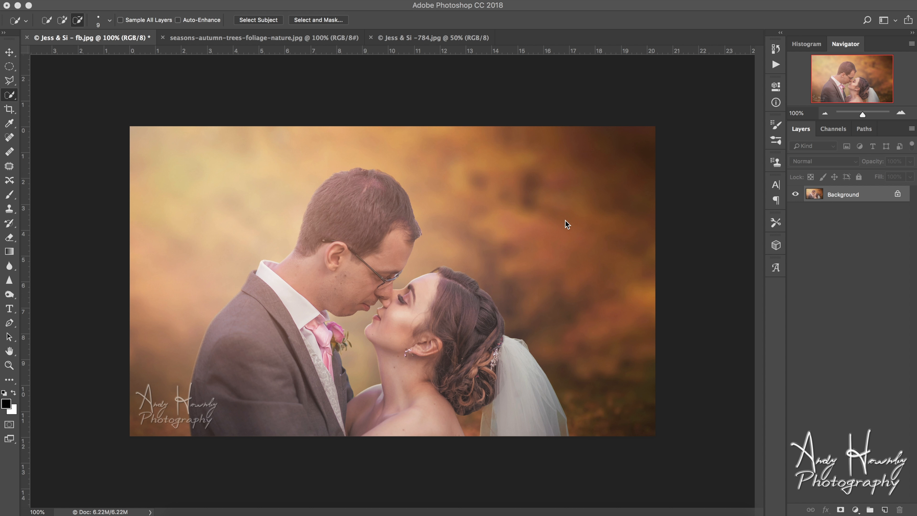
Compare the finished composite, the original couple photo and the autumn foliage image across the open documents.
left_click(444, 38)
left_click(444, 38)
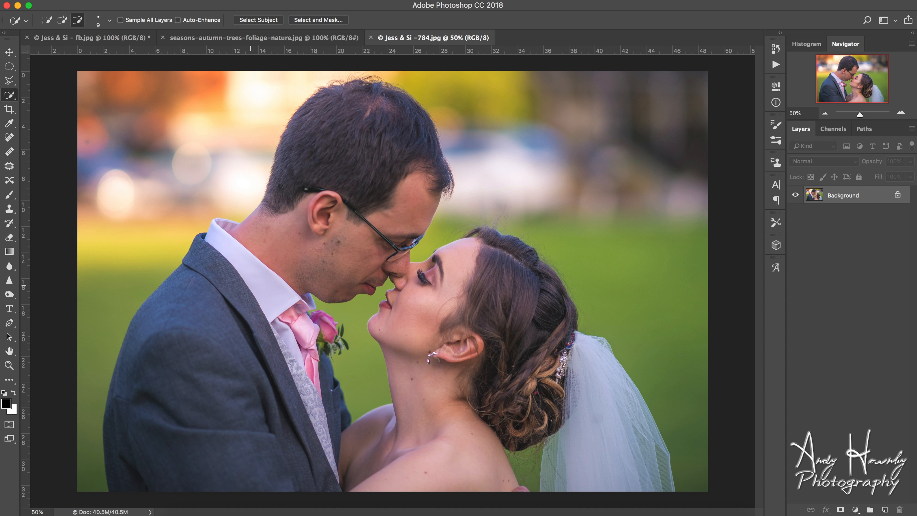
left_click(225, 39)
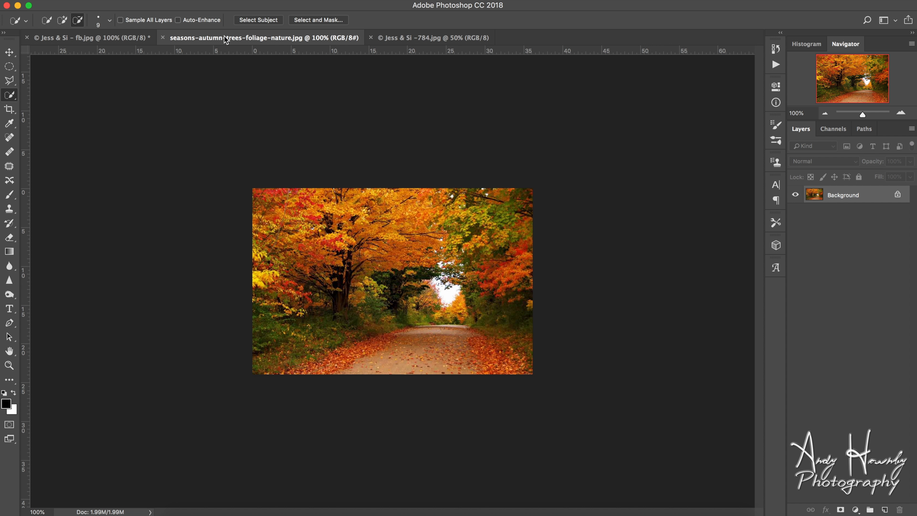
left_click(134, 38)
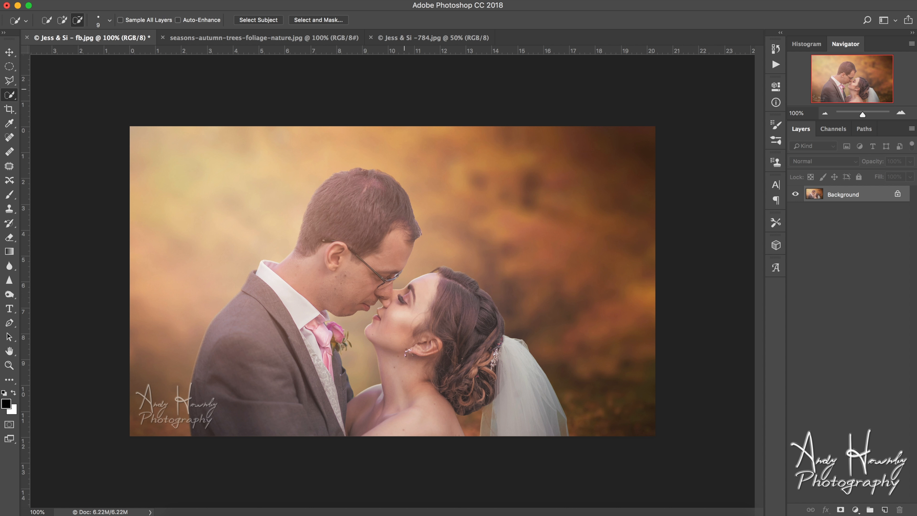
left_click(419, 37)
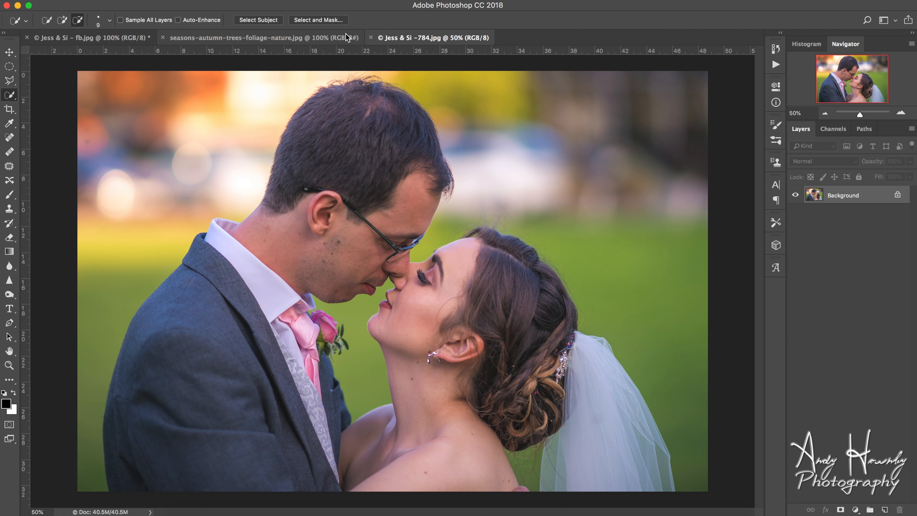
left_click(335, 38)
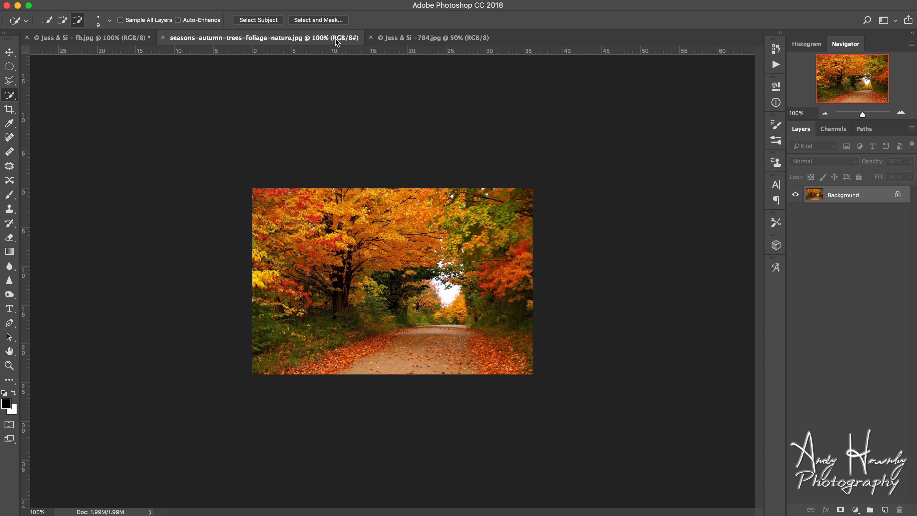
left_click(116, 39)
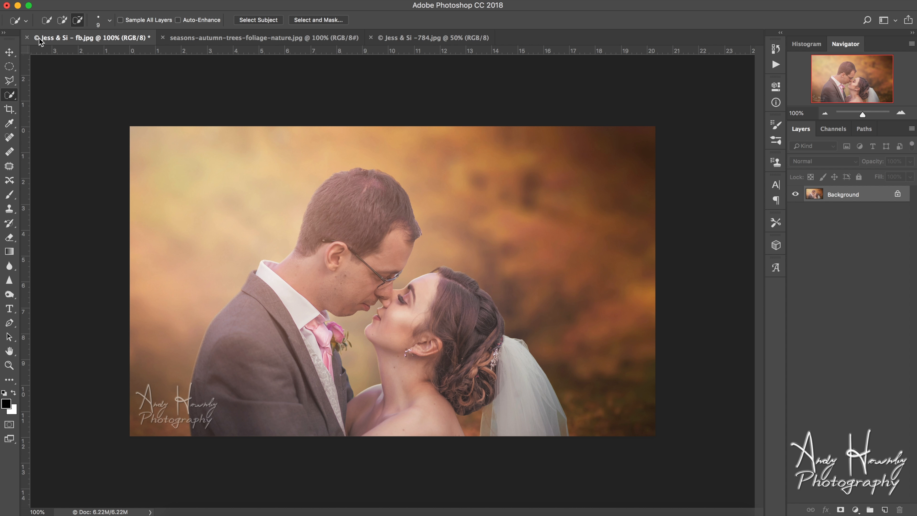
Close the finished example image without saving it and bring up the original couple photo.
left_click(27, 38)
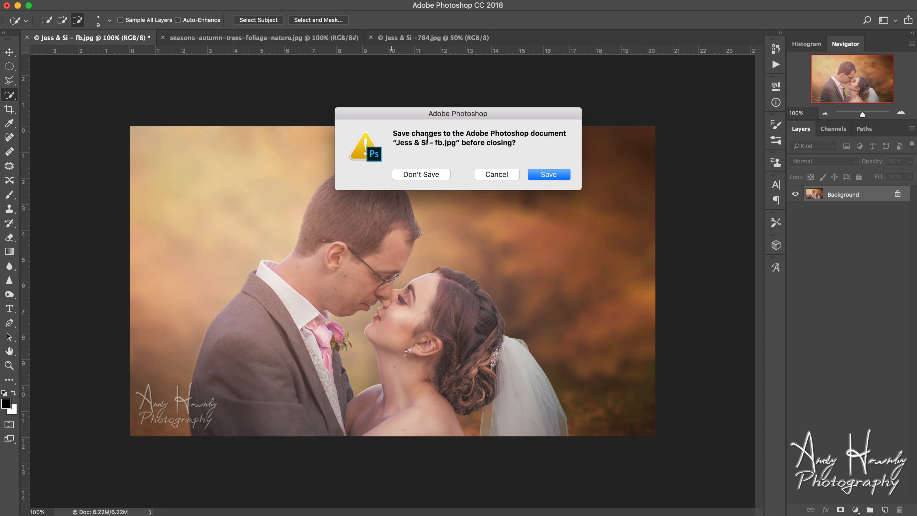
left_click(433, 175)
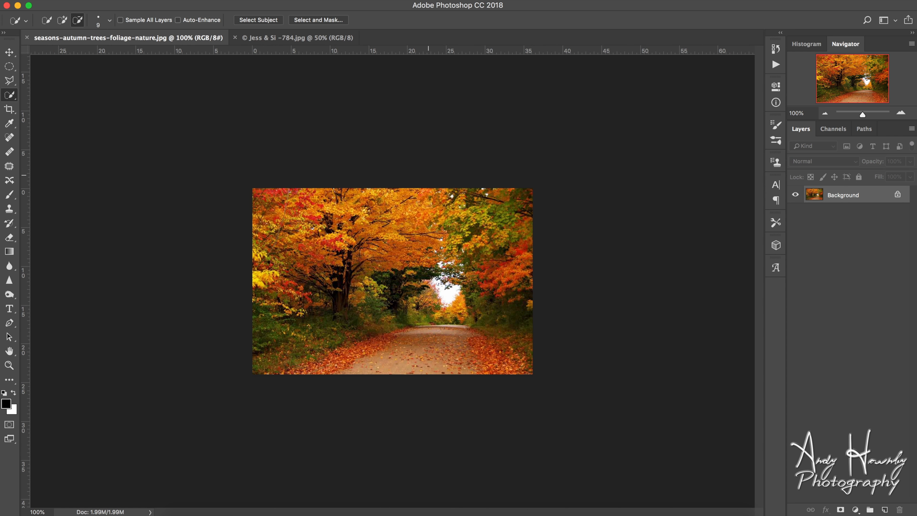
left_click(302, 37)
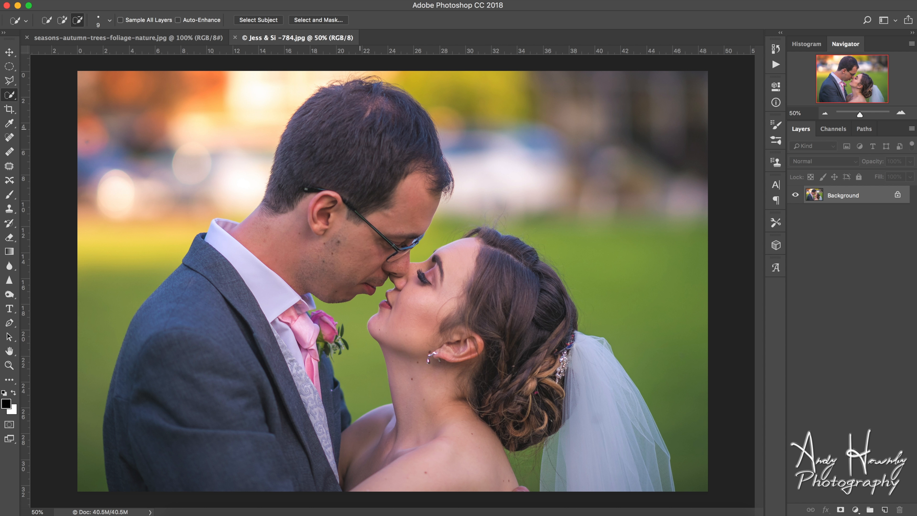
Select the groom, the bride and her veil with the Quick Selection tool.
mouse_move(359, 129)
left_mouse_down()
mouse_move(354, 118)
mouse_move(383, 235)
mouse_move(330, 268)
mouse_move(231, 246)
mouse_move(175, 285)
mouse_move(155, 371)
left_mouse_up()
mouse_move(307, 302)
left_mouse_down()
mouse_move(322, 379)
mouse_move(352, 459)
mouse_move(372, 459)
mouse_move(406, 447)
mouse_move(420, 399)
mouse_move(420, 347)
mouse_move(469, 300)
mouse_move(487, 295)
mouse_move(510, 307)
mouse_move(518, 280)
mouse_move(488, 239)
left_mouse_up()
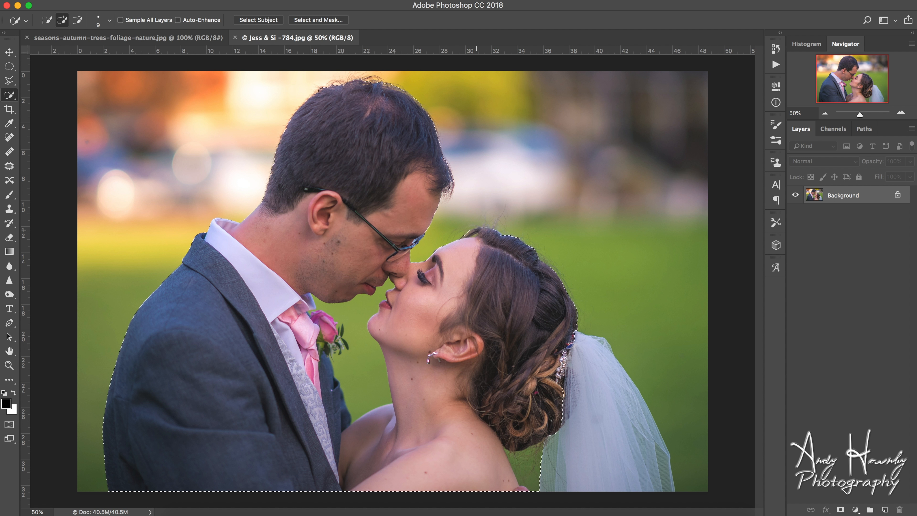
left_click_drag(586, 358, 635, 466)
Enlarge the selection brush to 30 and subtract the green background between the couple's faces and chests.
key("bracketright")
key("bracketright")
key("bracketright")
key("bracketright")
key("bracketright")
key("alt")
left_click(78, 21)
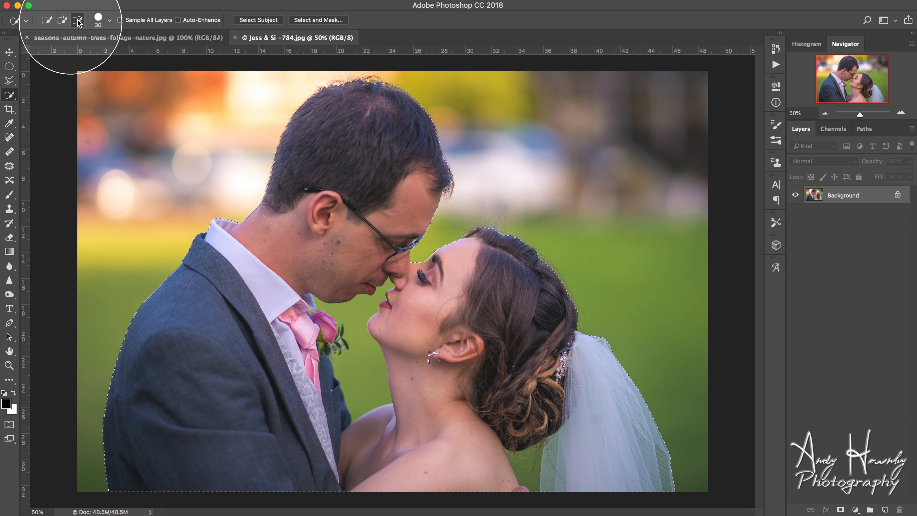
left_click_drag(368, 385, 365, 365)
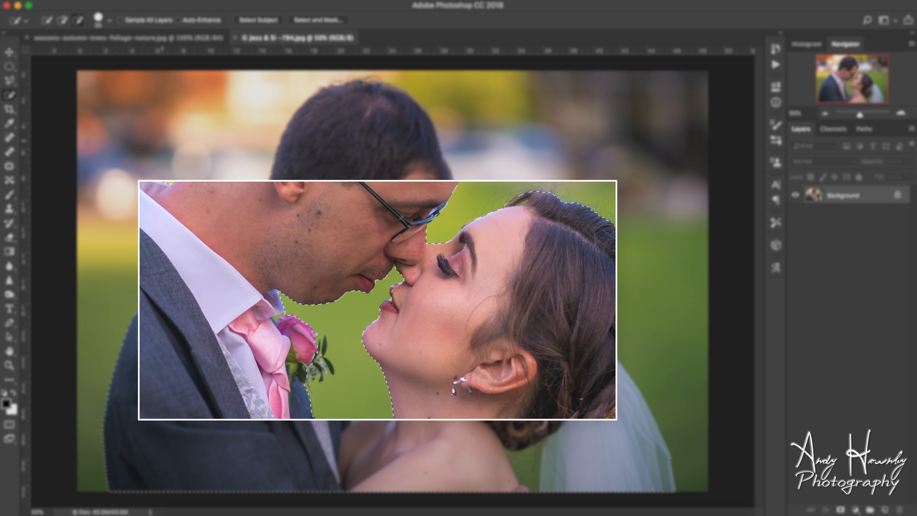
Add the missing area around the bride's lips to the selection and subtract the grass between her shoulder and veil.
left_click(62, 21)
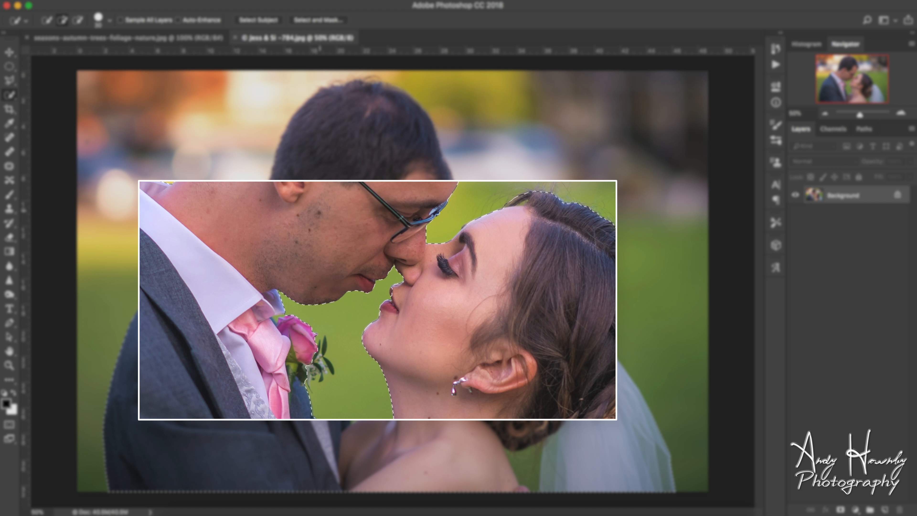
left_click(393, 293)
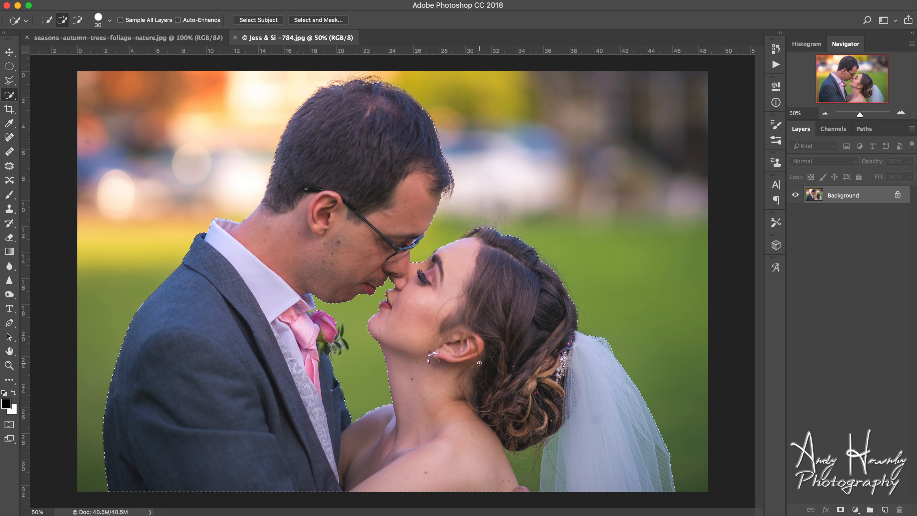
key("alt")
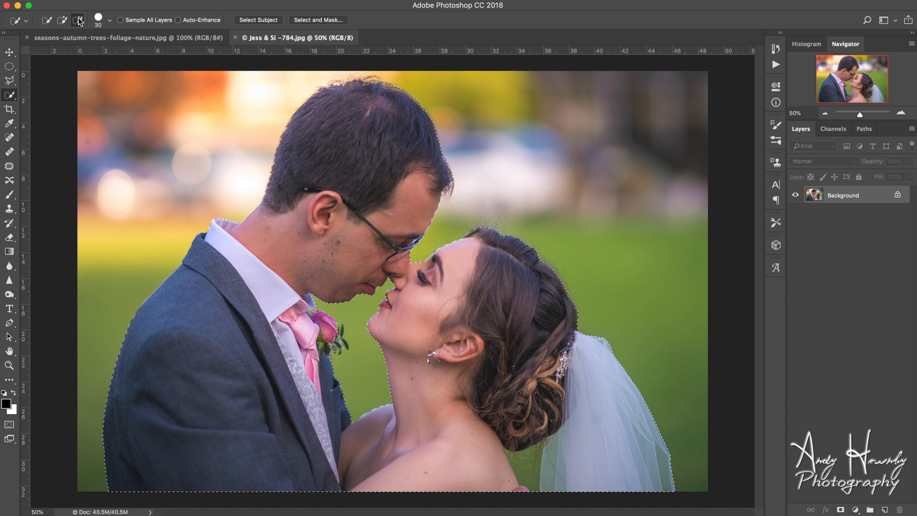
mouse_move(529, 448)
left_mouse_down()
mouse_move(529, 480)
mouse_move(526, 466)
left_mouse_up()
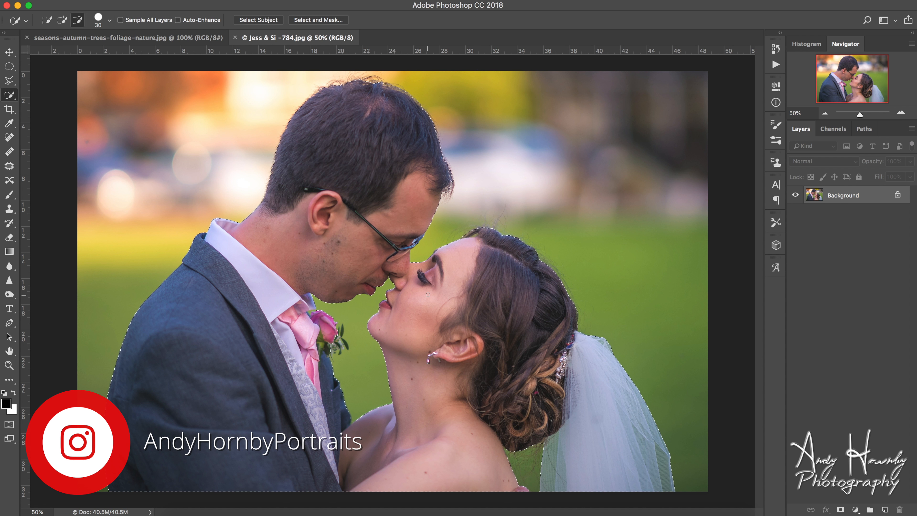
Add the leaves and small flowers of the groom's buttonhole to the selection with a size 10 brush.
key("super+equal")
scroll(429, 297, "up", 6)
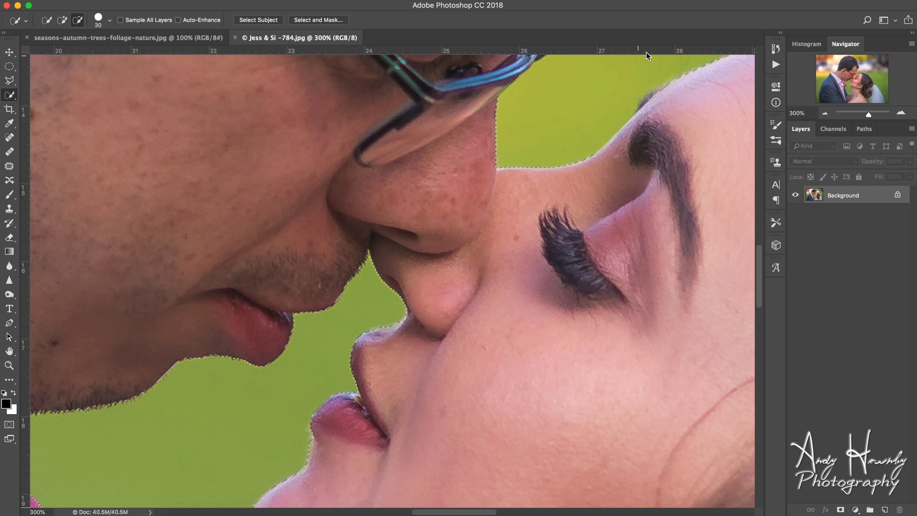
left_click(851, 81)
left_click_drag(850, 81, 848, 91)
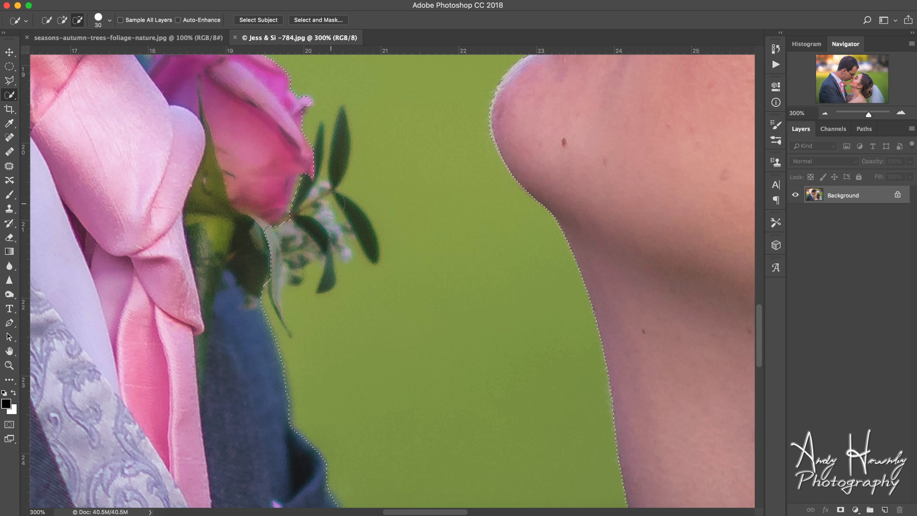
left_click(62, 20)
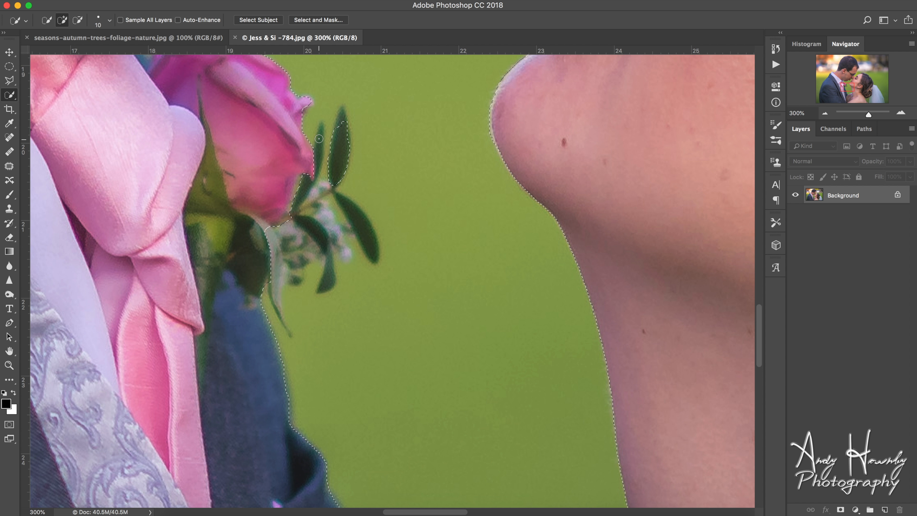
mouse_move(319, 138)
left_mouse_down()
mouse_move(296, 198)
mouse_move(344, 200)
mouse_move(370, 242)
mouse_move(306, 219)
mouse_move(332, 273)
left_mouse_up()
mouse_move(325, 208)
left_mouse_down()
mouse_move(293, 246)
mouse_move(269, 229)
mouse_move(274, 280)
left_mouse_up()
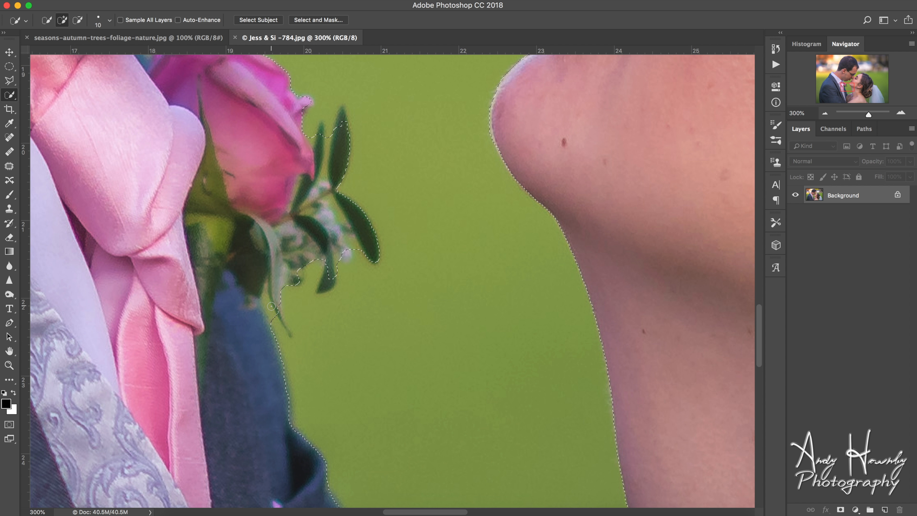
Subtract the excess areas beneath and between the buttonhole's leaves from the selection, reducing the brush size to 8.
key("alt")
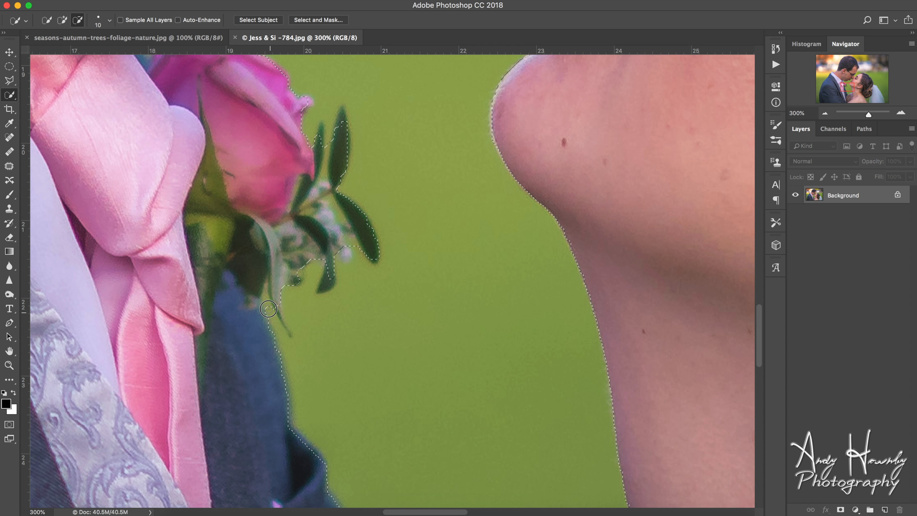
left_click_drag(266, 304, 298, 282)
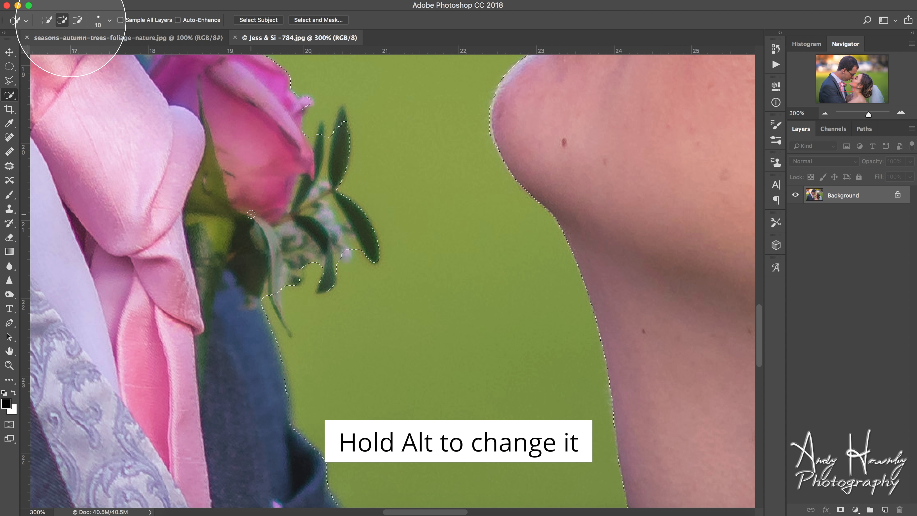
key("alt")
key("alt")
key("bracketleft")
key("bracketleft")
key("alt")
left_click_drag(327, 136, 324, 170)
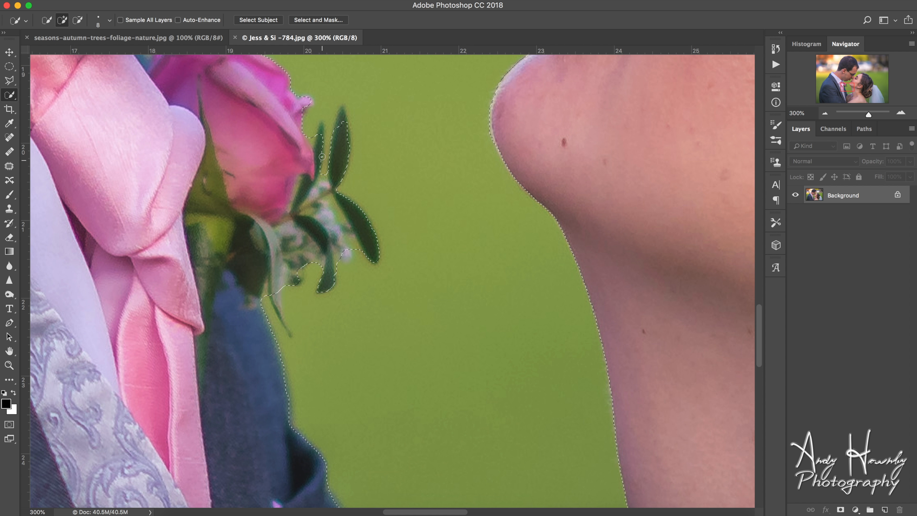
key("alt")
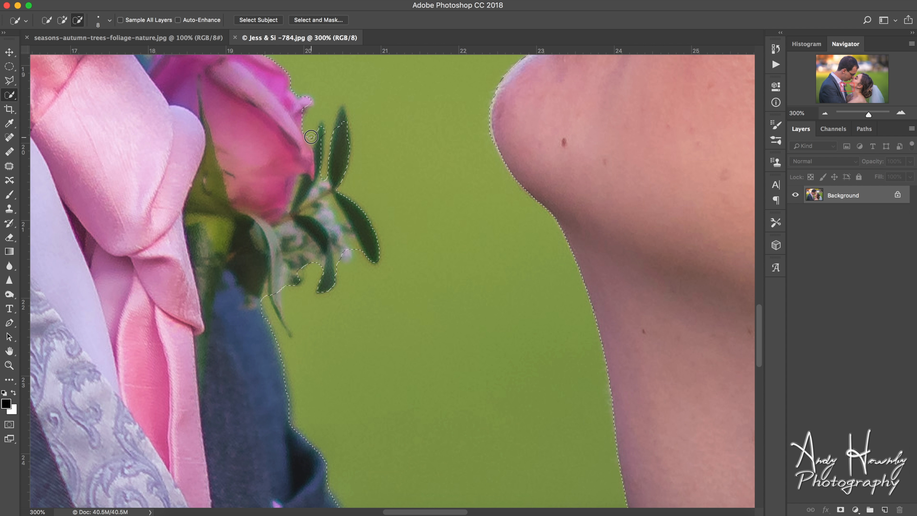
left_click(311, 142, "alt")
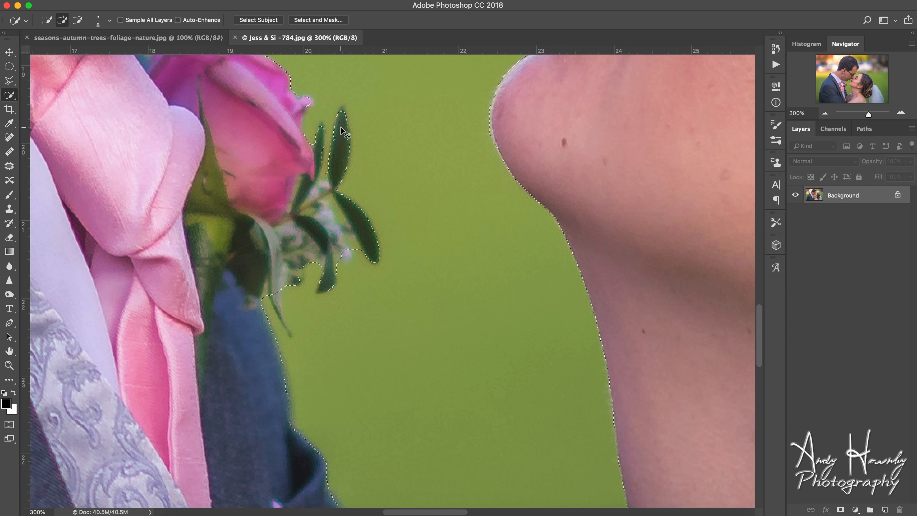
Check the selection outline around the veil, the bride's hair and shoulder, and the couple's faces.
key("super+minus")
key("super+minus")
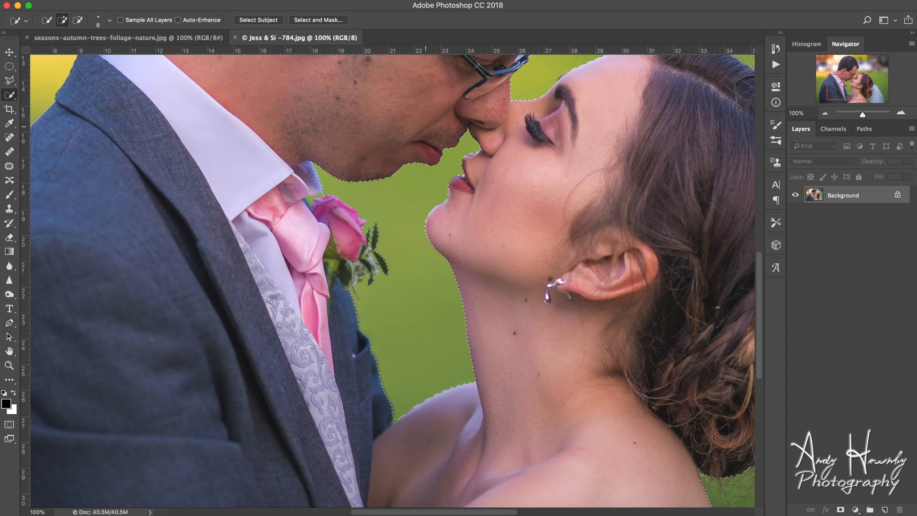
left_click_drag(848, 91, 869, 115)
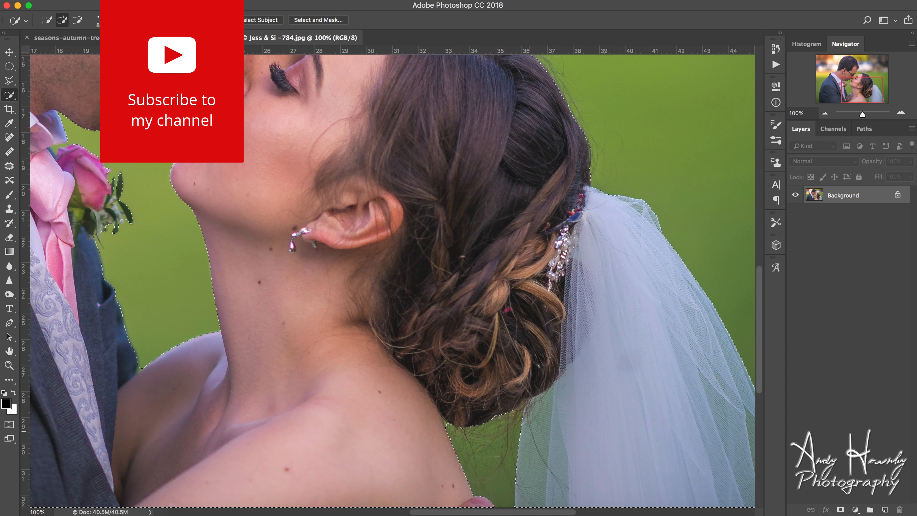
left_click_drag(874, 90, 858, 75)
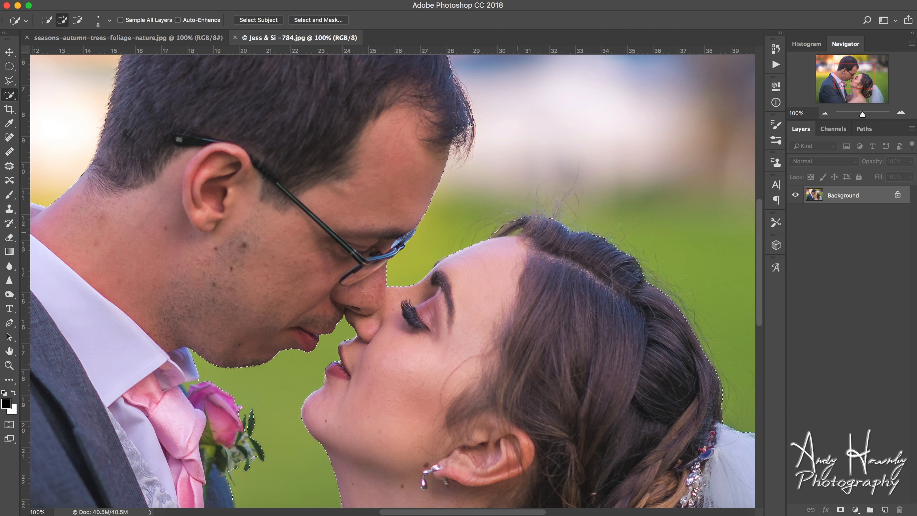
key("alt")
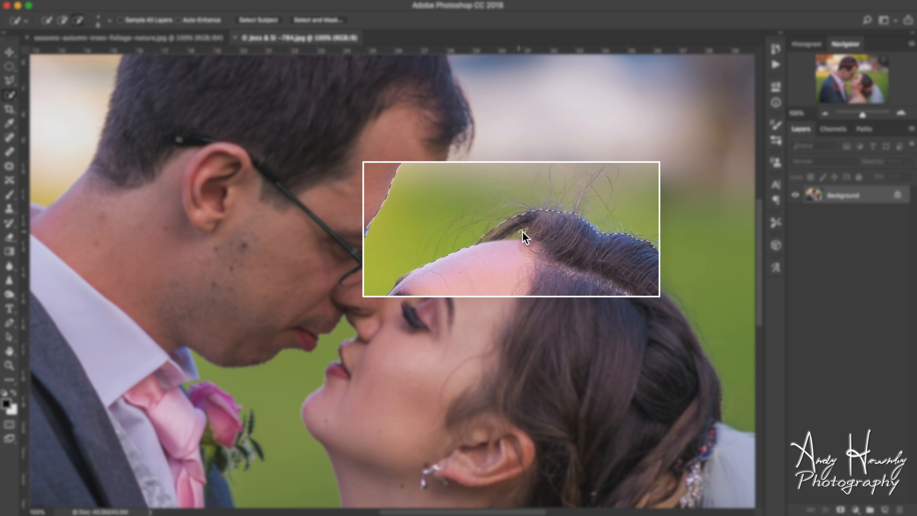
left_click(516, 234, "alt")
left_click_drag(845, 82, 843, 111)
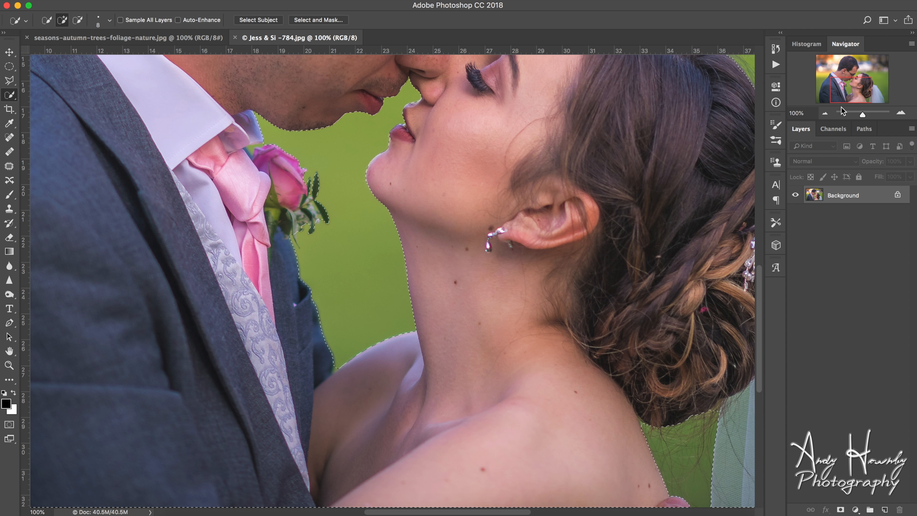
key("super+minus")
key("super+minus")
key("super+minus")
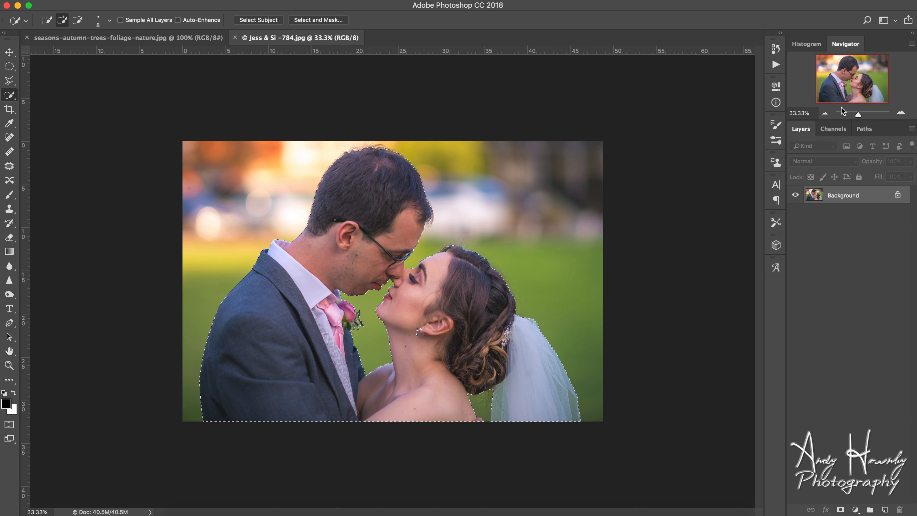
Duplicate the Background layer of the couple photo.
key("super+0")
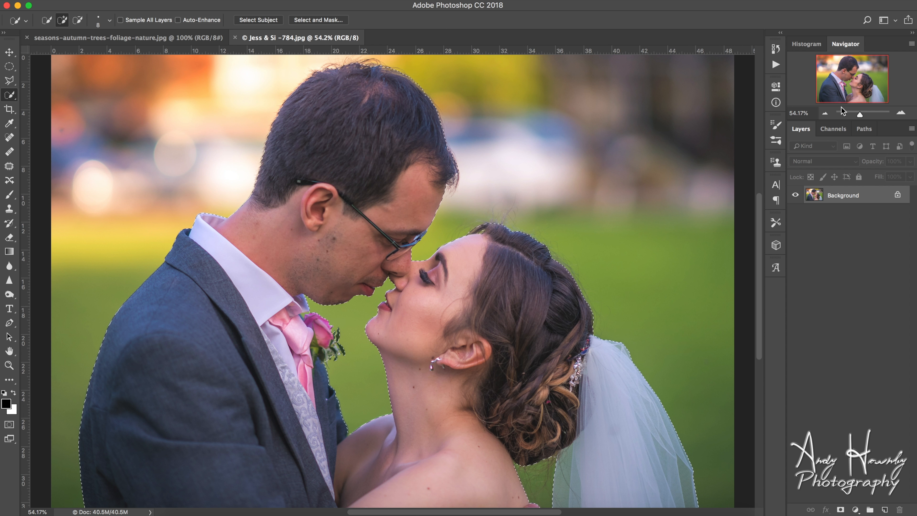
key("super+1")
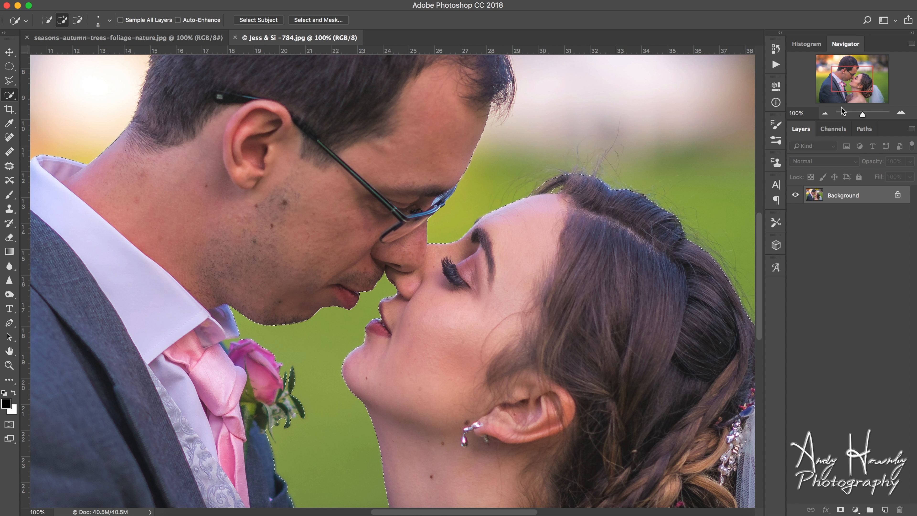
key("super+0")
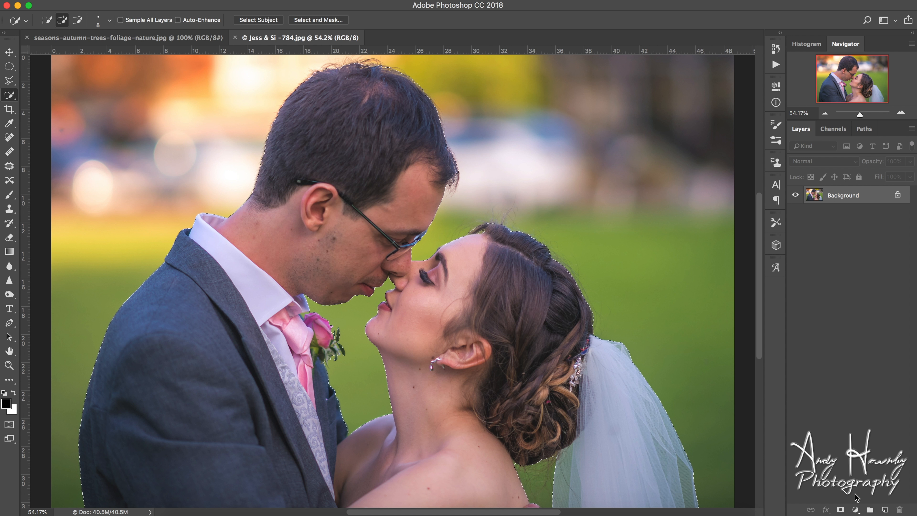
left_click_drag(860, 195, 887, 510)
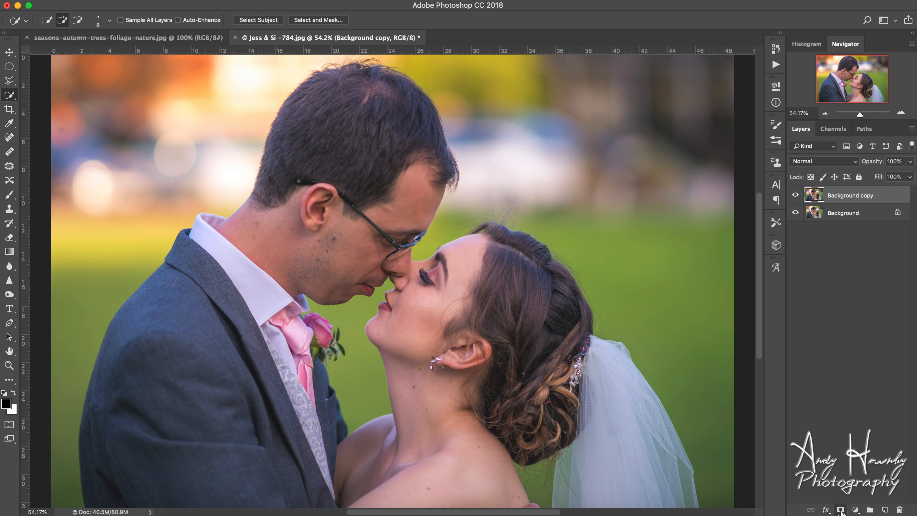
Mask the Background copy layer with the couple's selection and hide the Background layer.
left_click(841, 509)
left_click(795, 213)
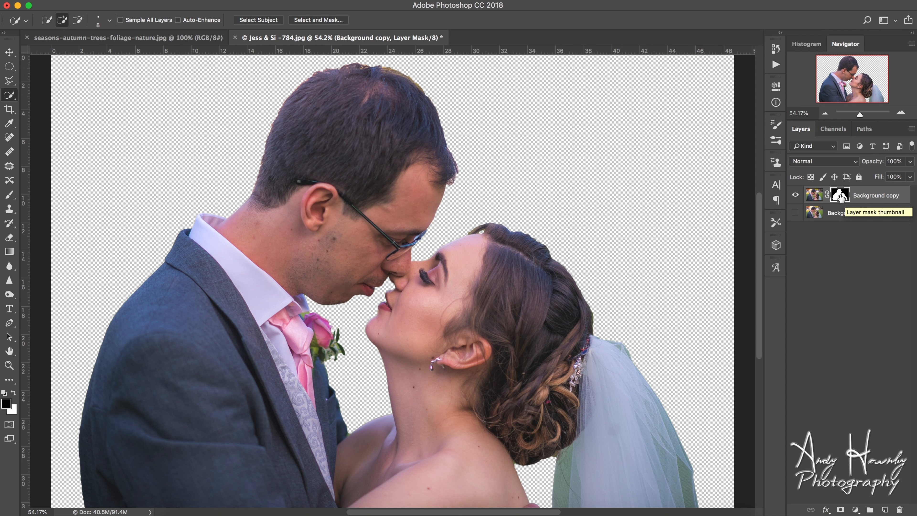
Open the layer mask in Select and Mask and set the edge-refining brush to 131 px size and 47% spacing.
right_click(840, 196)
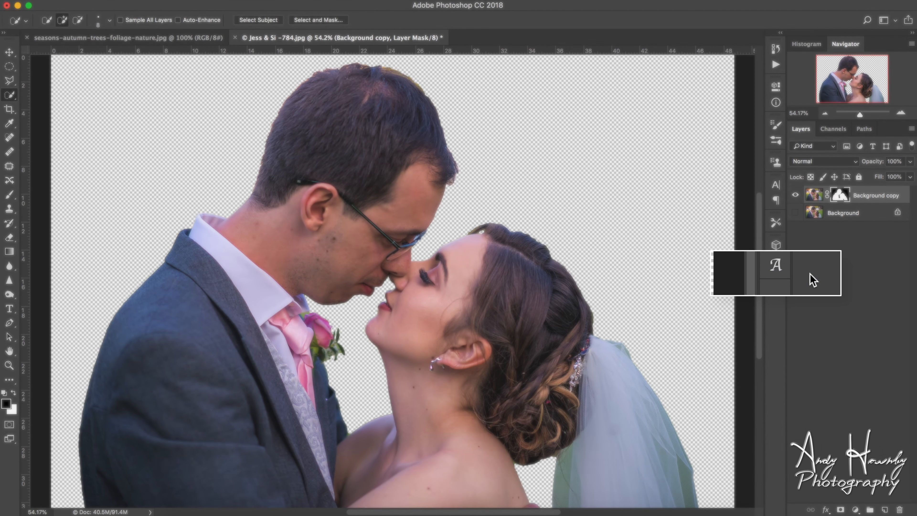
left_click(799, 273)
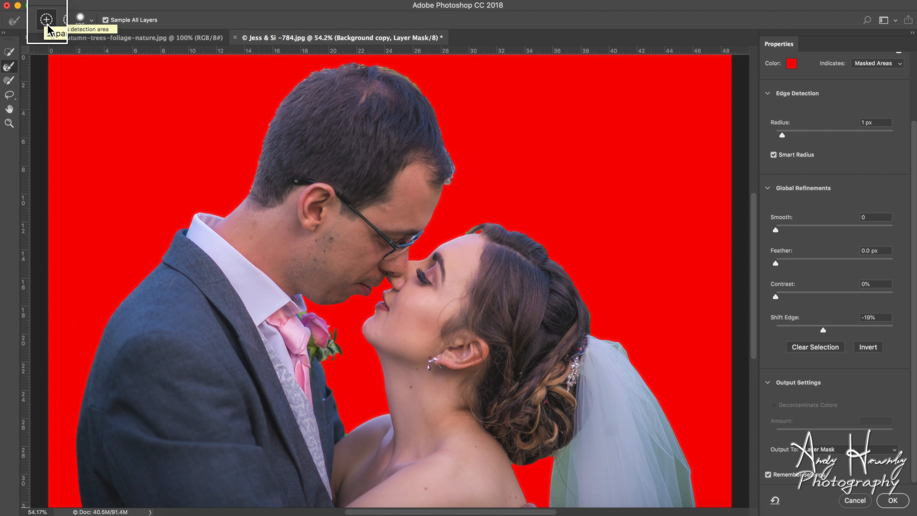
left_click(92, 21)
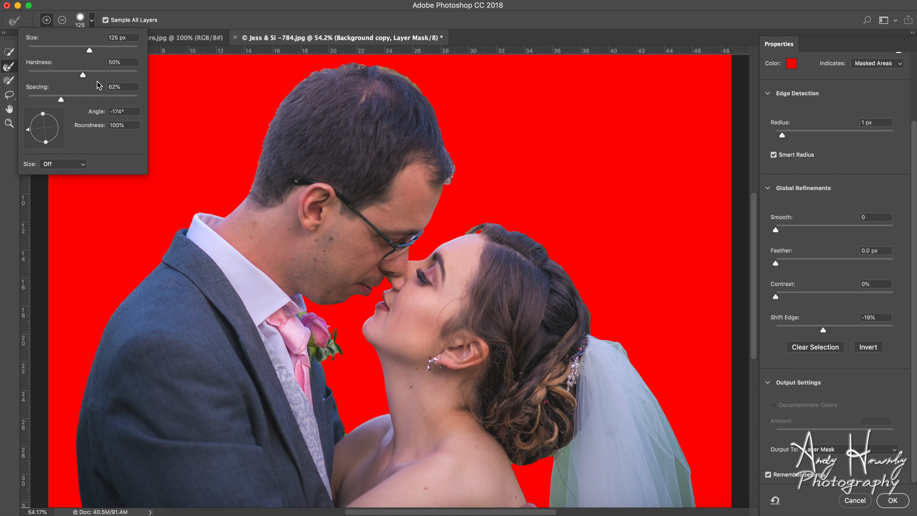
left_click(84, 78)
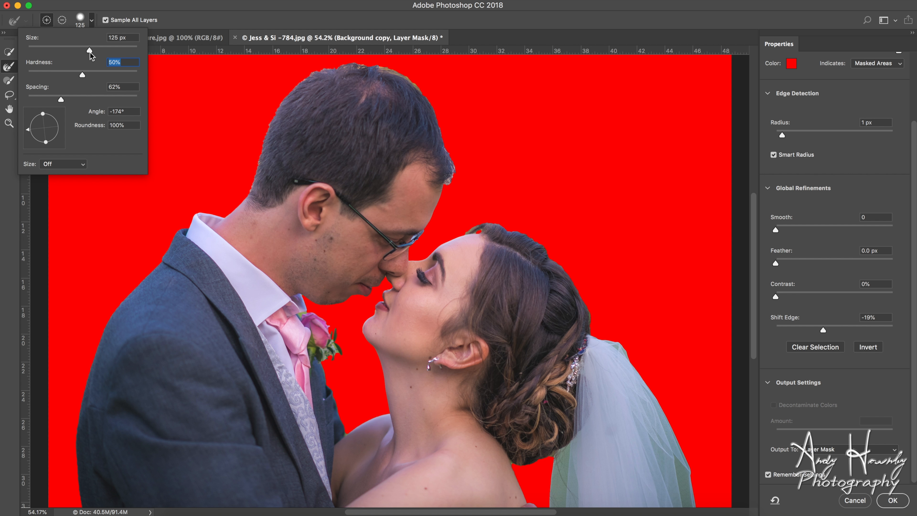
left_click_drag(89, 50, 91, 50)
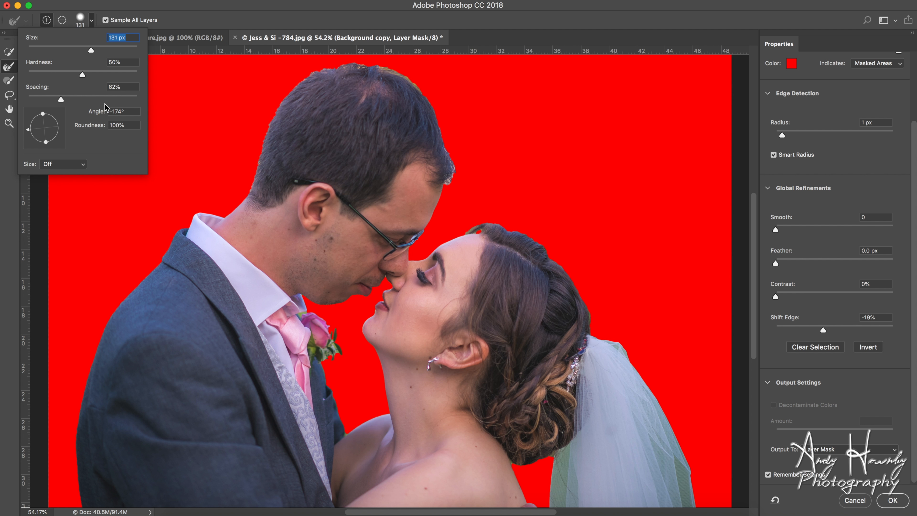
mouse_move(61, 101)
left_mouse_down()
mouse_move(37, 101)
mouse_move(53, 100)
left_mouse_up()
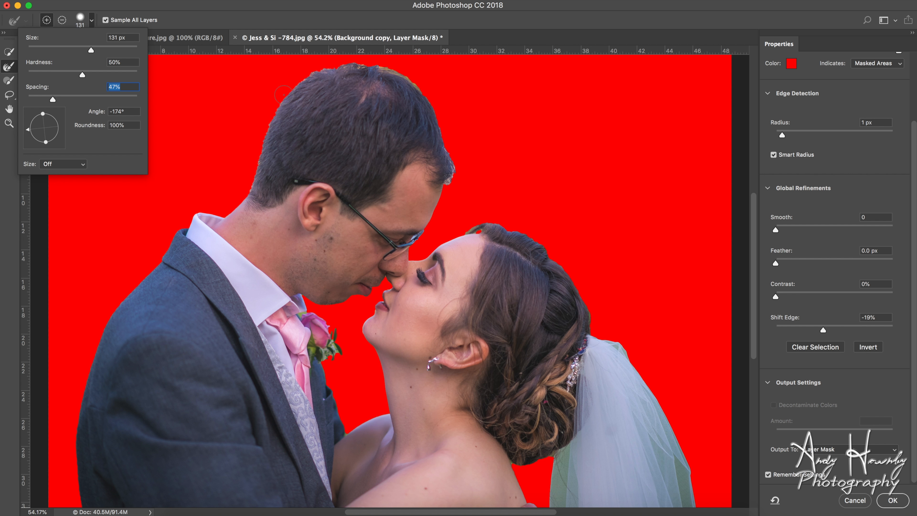
key("Return")
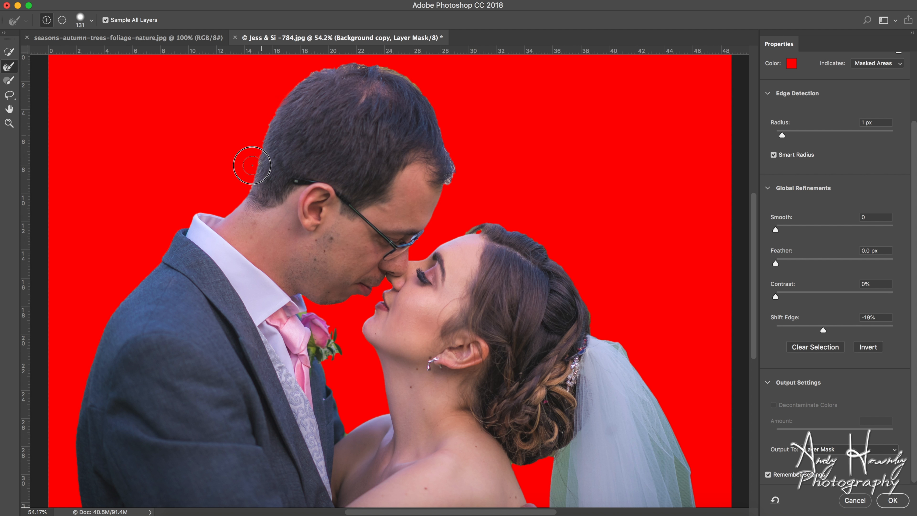
Refine the mask edge around the groom's hair and set Shift Edge to -15%.
left_click_drag(252, 166, 242, 184)
mouse_move(297, 77)
left_mouse_down()
mouse_move(345, 57)
mouse_move(413, 75)
mouse_move(441, 103)
mouse_move(455, 190)
mouse_move(455, 166)
left_mouse_up()
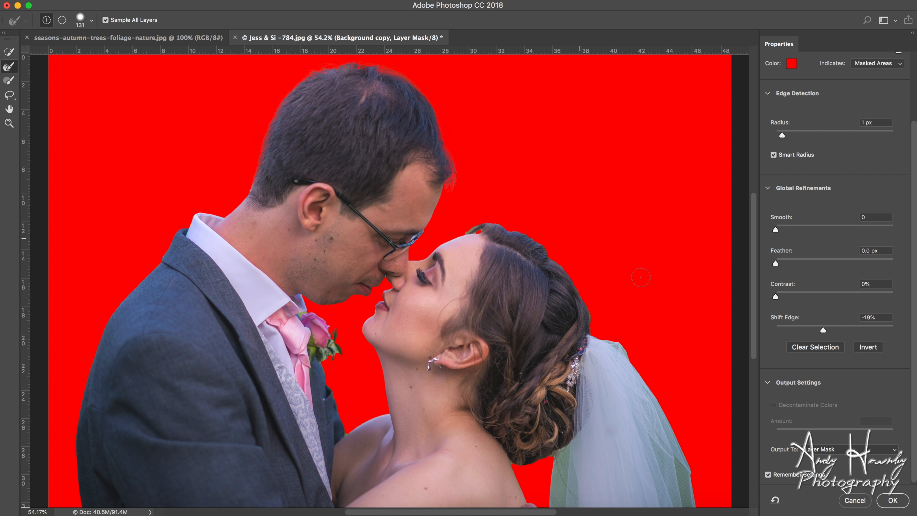
left_click_drag(824, 332, 826, 333)
Refine the mask edge at the bride's hair, the groom's buttonhole and his nape, reducing the brush size to 80.
left_click_drag(467, 225, 481, 225)
key("bracketleft")
key("bracketleft")
key("bracketleft")
key("bracketleft")
left_click_drag(336, 360, 328, 361)
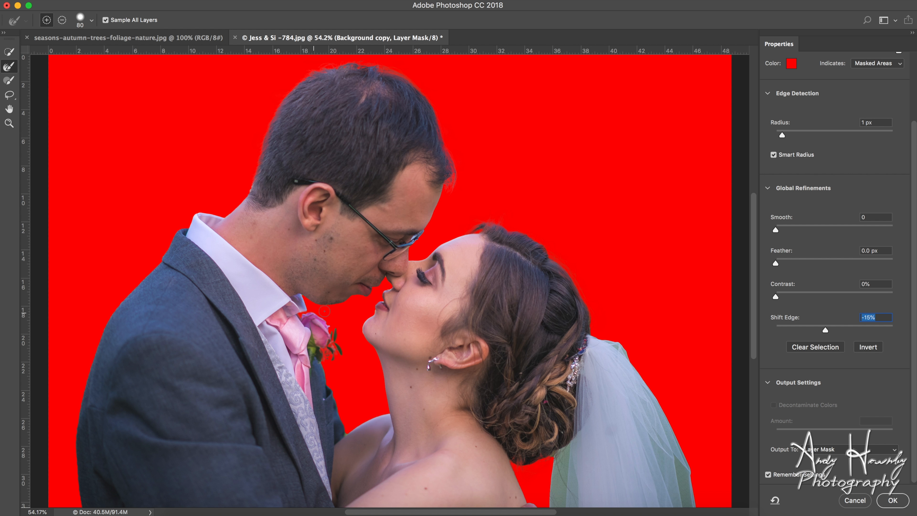
left_click_drag(250, 187, 253, 178)
Set the mask's Feather to 0.9 px and its edge detection Radius to 3 px.
left_click_drag(777, 262, 782, 263)
left_click(785, 135)
mouse_move(787, 135)
left_mouse_down()
mouse_move(803, 136)
mouse_move(787, 136)
mouse_move(803, 134)
mouse_move(795, 135)
left_mouse_up()
Subtract from the refined edge area at the front of the bride's hair and output the result to the layer mask.
left_click(62, 20)
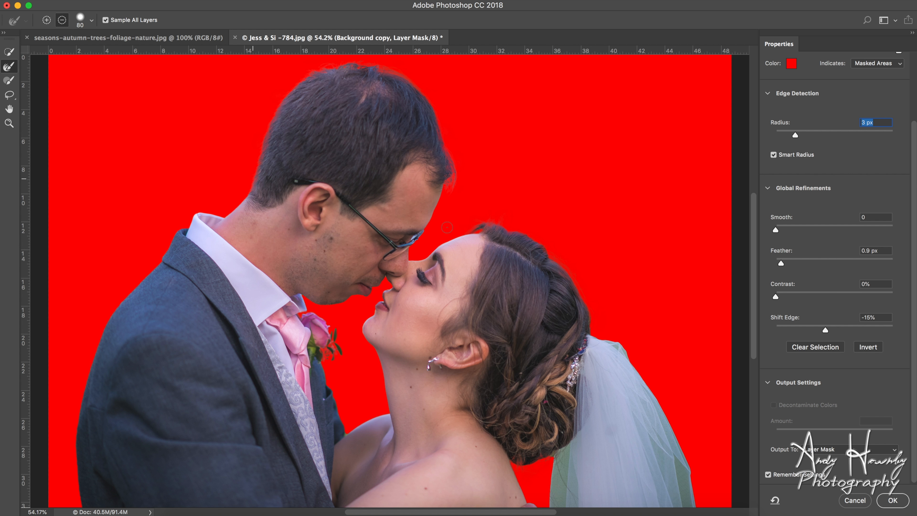
left_click_drag(481, 233, 494, 232)
left_click(46, 20)
mouse_move(755, 237)
left_mouse_down()
mouse_move(755, 277)
mouse_move(753, 238)
left_mouse_up()
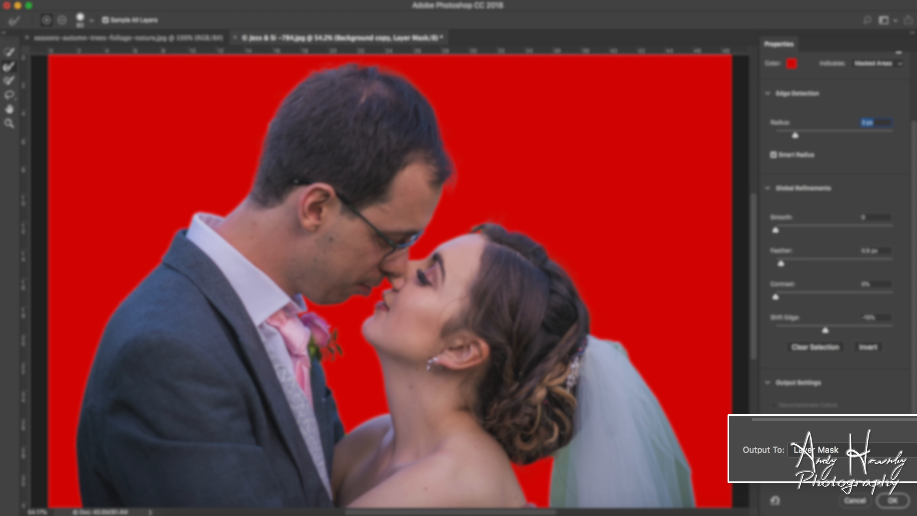
left_click(892, 501)
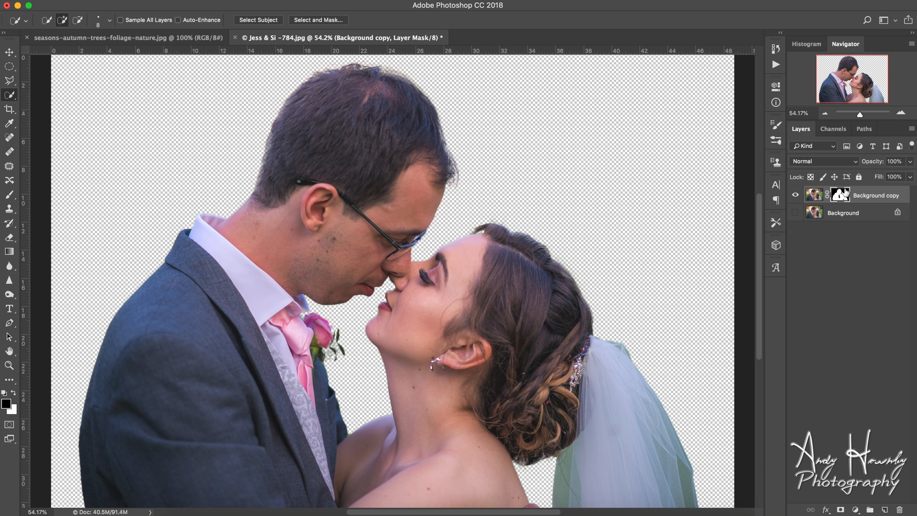
Switch to the Brush tool and reduce the brush size to 150.
key("b")
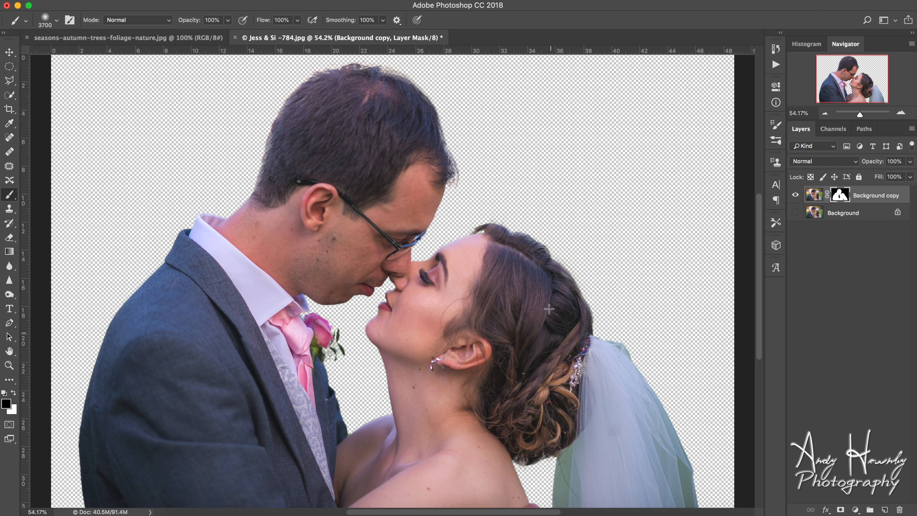
key("bracketleft")
key("bracketleft")
key("bracketleft")
key("bracketleft")
key("bracketleft")
key("bracketleft")
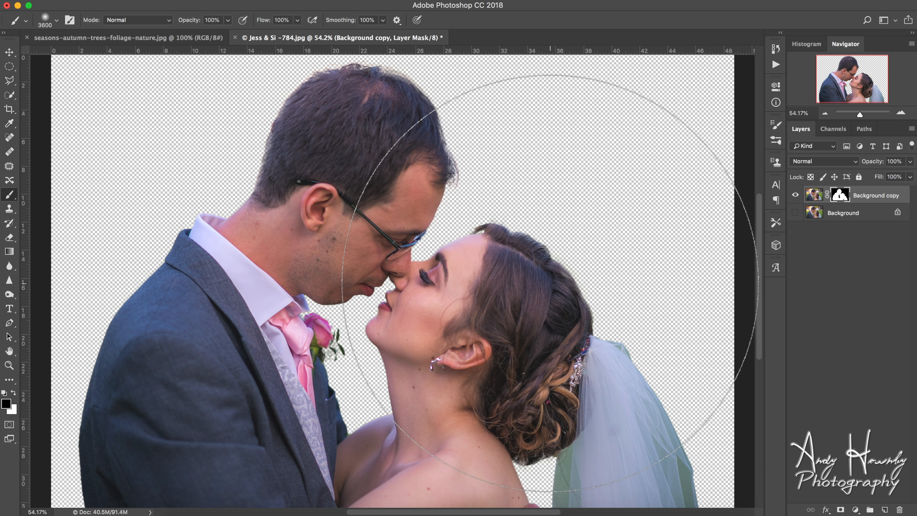
key("bracketleft")
key("bracketleft")
key("bracketleft")
key("bracketleft")
key("bracketleft")
key("bracketleft")
key("bracketleft")
key("bracketleft")
key("bracketleft")
key("bracketleft")
key("bracketleft")
key("bracketleft")
key("bracketleft")
key("bracketleft")
key("bracketleft")
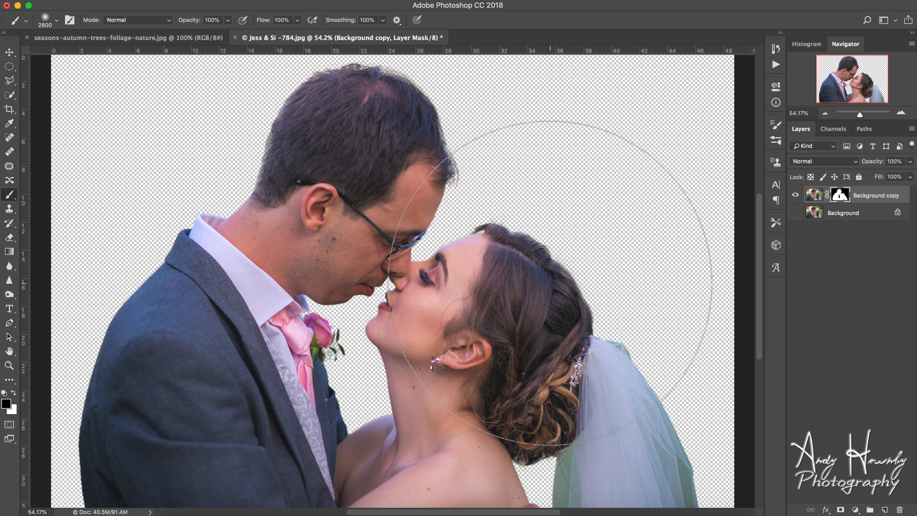
key("bracketleft")
key("bracketleft")
key("bracketleft")
key("bracketleft")
key("bracketleft")
key("bracketleft")
key("bracketleft")
key("bracketleft")
key("bracketleft")
key("bracketleft")
key("bracketleft")
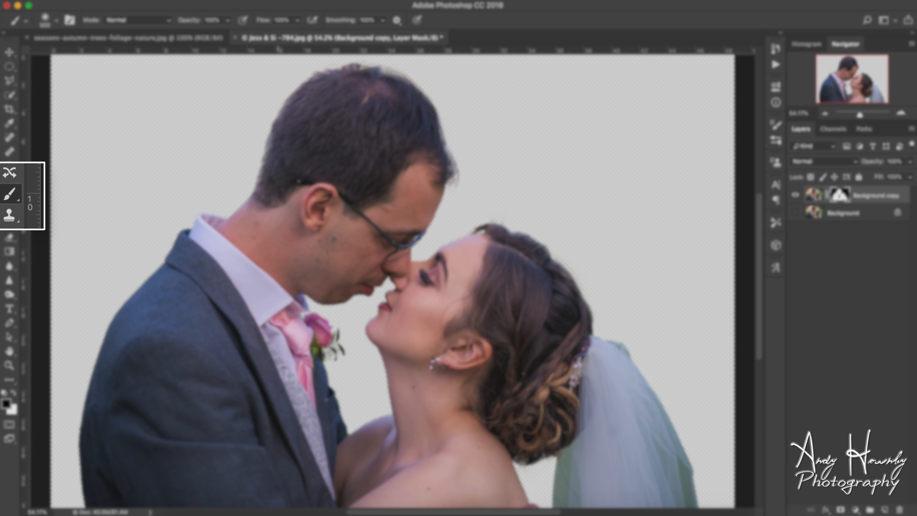
key("bracketleft")
key("bracketleft")
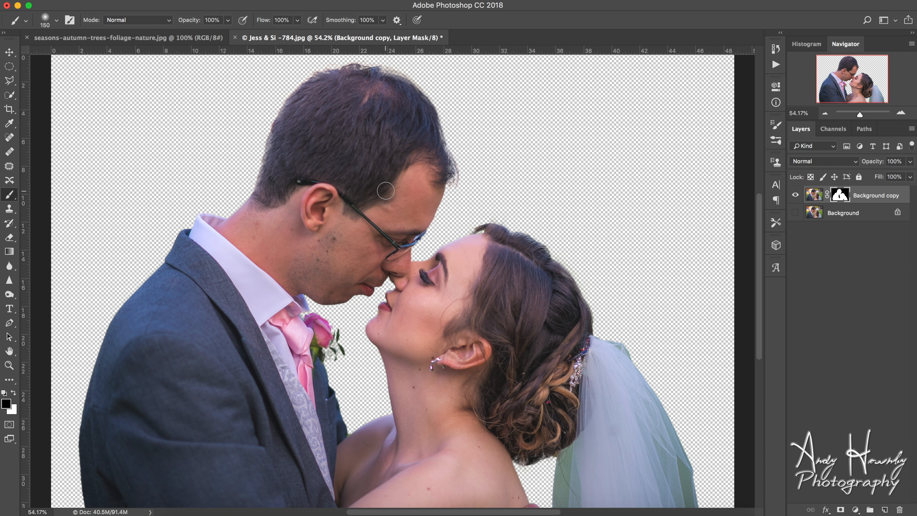
Adjust the brush hardness and paint white on the layer mask along the edge of the groom's hair above his temple.
key("x")
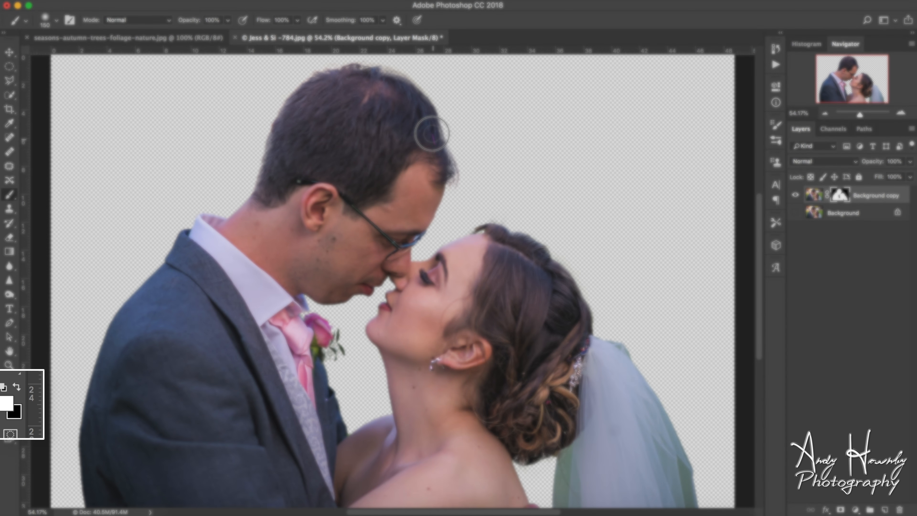
key("shift+bracketright")
key("shift+bracketright")
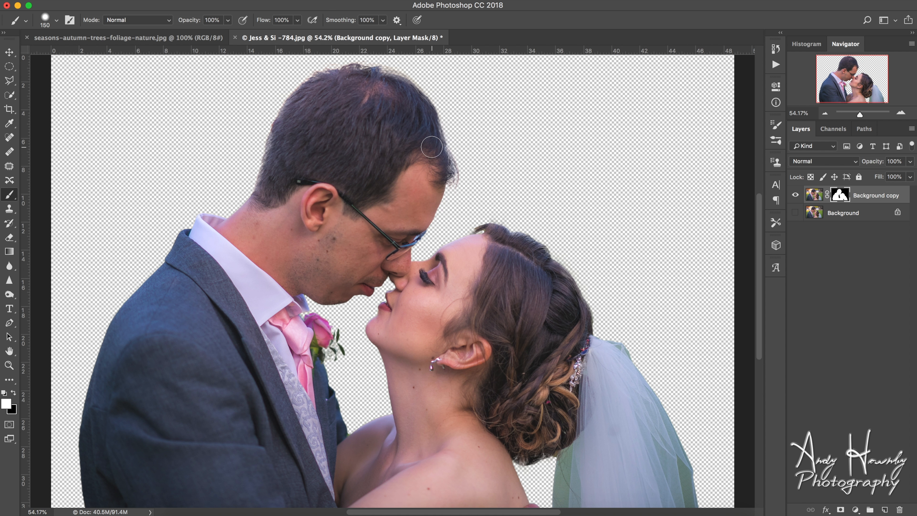
key("shift+bracketleft")
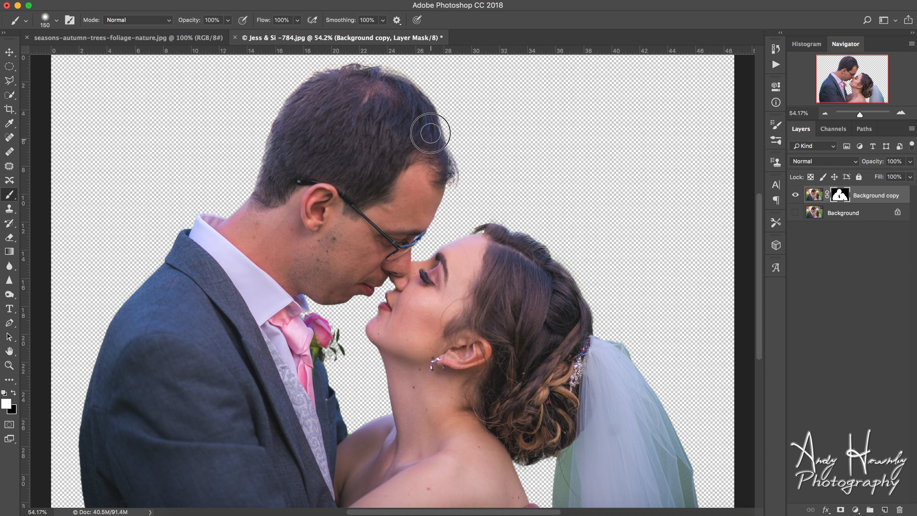
mouse_move(435, 142)
left_mouse_down()
mouse_move(401, 91)
mouse_move(377, 83)
mouse_move(389, 83)
mouse_move(408, 93)
mouse_move(363, 78)
mouse_move(317, 89)
mouse_move(388, 84)
mouse_move(416, 107)
left_mouse_up()
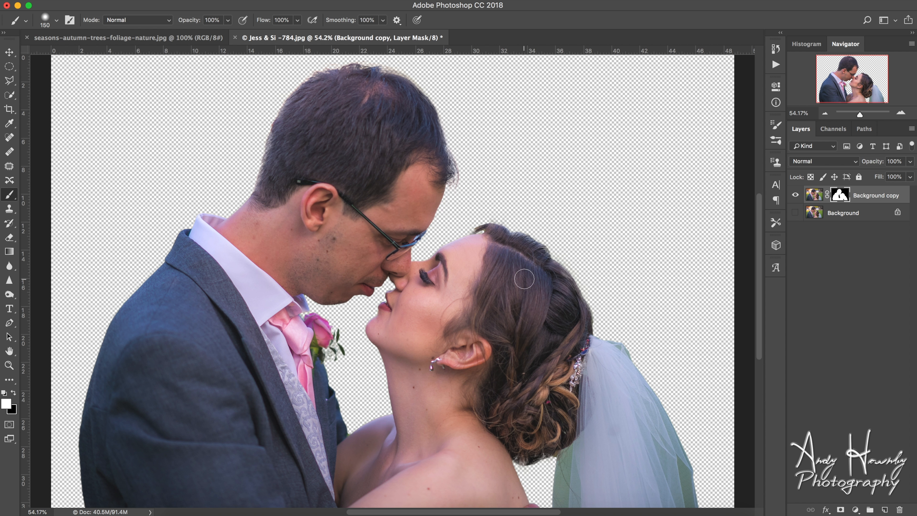
Reduce the brush size to 80, keeping white as the painting colour.
key("bracketleft")
key("bracketleft")
key("bracketleft")
key("bracketleft")
key("bracketleft")
key("bracketleft")
key("bracketleft")
key("bracketleft")
key("bracketright")
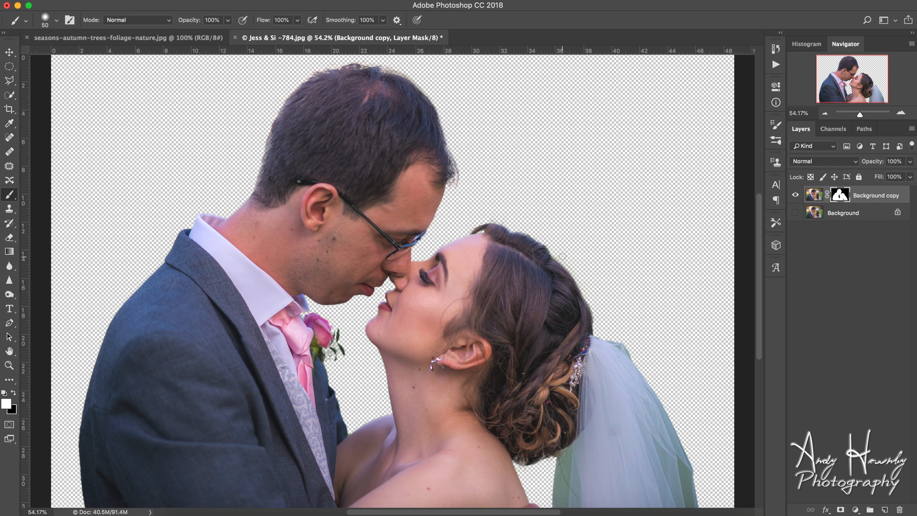
key("x")
key("x")
key("bracketright")
key("bracketright")
key("bracketright")
Set the brush opacity to 41%, the flow to 82% and the size to 150.
left_click(228, 19)
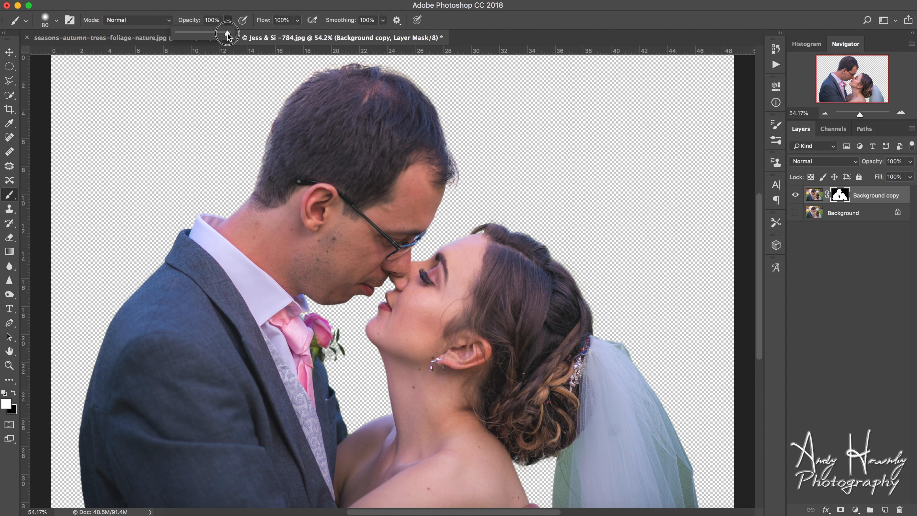
left_click_drag(228, 34, 197, 34)
left_click(297, 20)
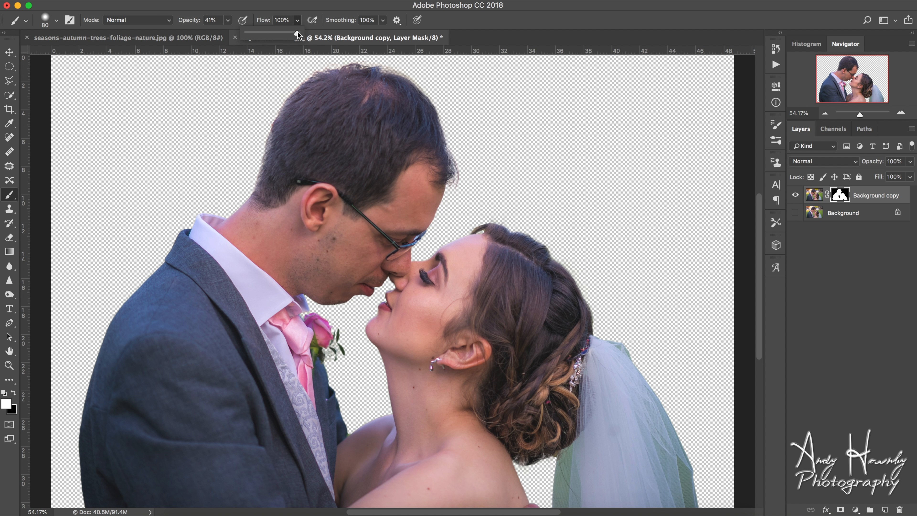
left_click_drag(298, 35, 287, 33)
key("bracketright")
key("bracketright")
key("bracketright")
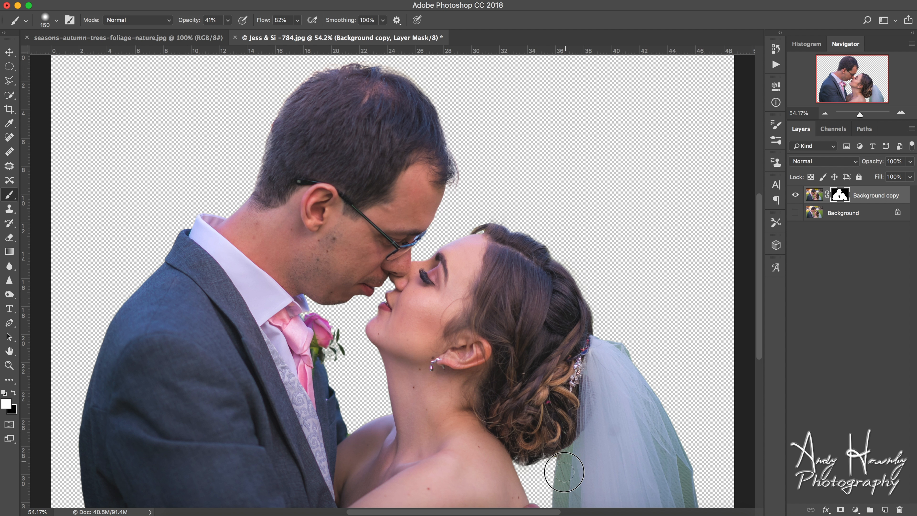
Paint black at 34% flow on the mask over the green-tinted lower areas on both sides of the veil.
key("x")
left_click(297, 20)
left_click_drag(297, 33, 272, 34)
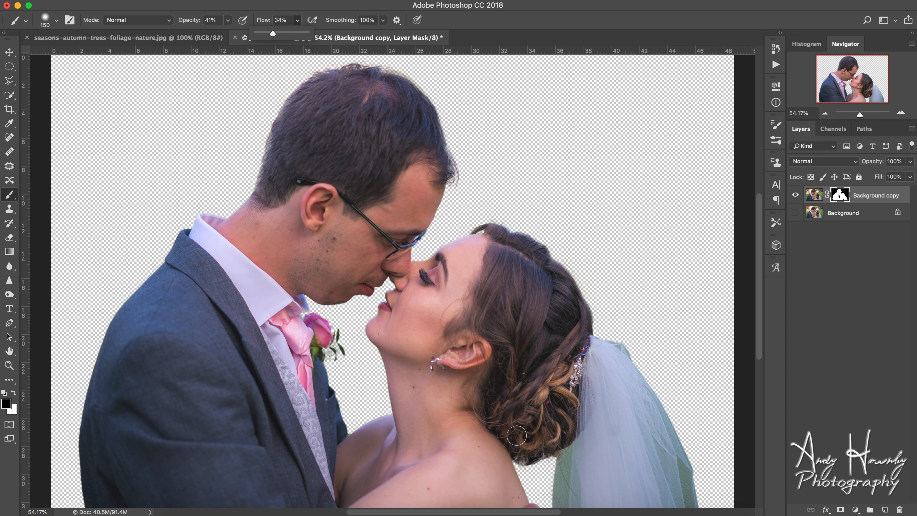
mouse_move(566, 455)
left_mouse_down()
mouse_move(560, 514)
mouse_move(569, 453)
left_mouse_up()
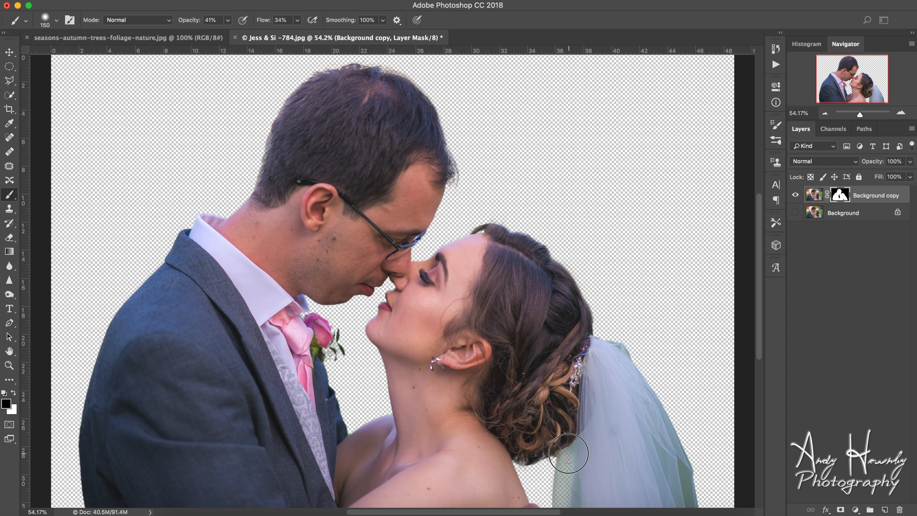
left_click_drag(682, 467, 688, 514)
left_click_drag(682, 467, 689, 514)
left_click_drag(570, 458, 565, 515)
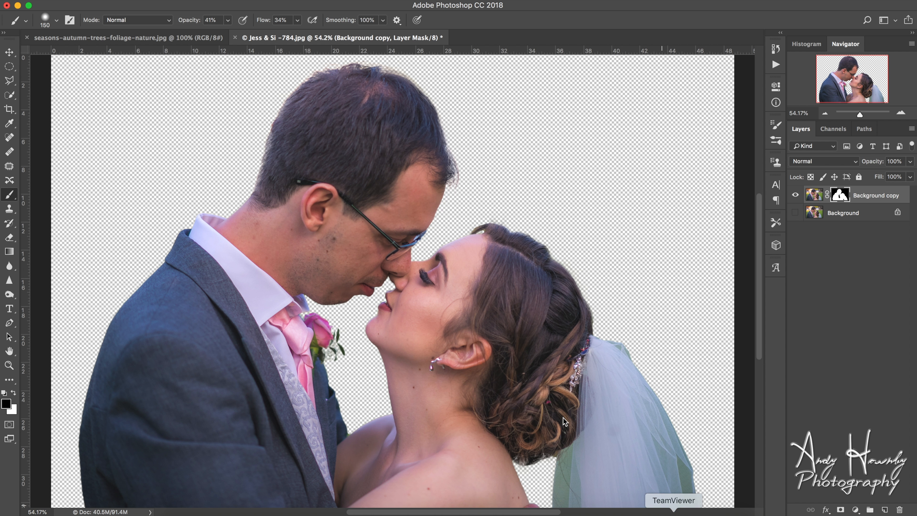
Lower the brush opacity to 11% and its size to 100.
left_click(228, 20)
left_click_drag(228, 33, 213, 33)
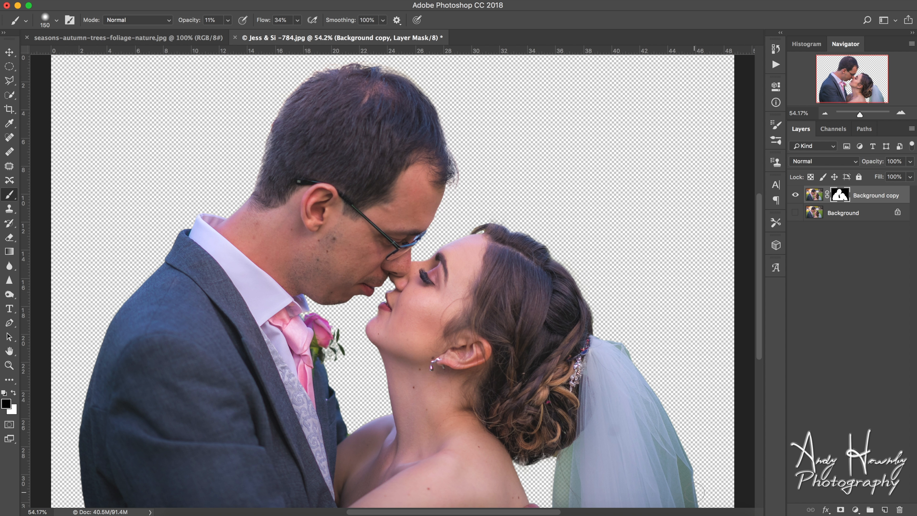
key("bracketleft")
key("bracketleft")
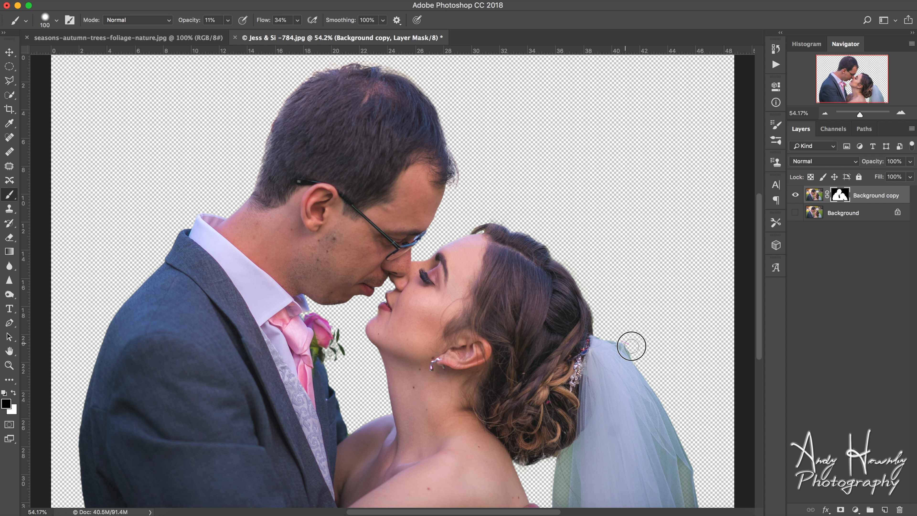
Set the brush opacity and flow to 100% and paint out the green fringe along the veil's upper edge on the mask.
left_click(228, 20)
left_click_drag(224, 33, 354, 36)
left_click(297, 19)
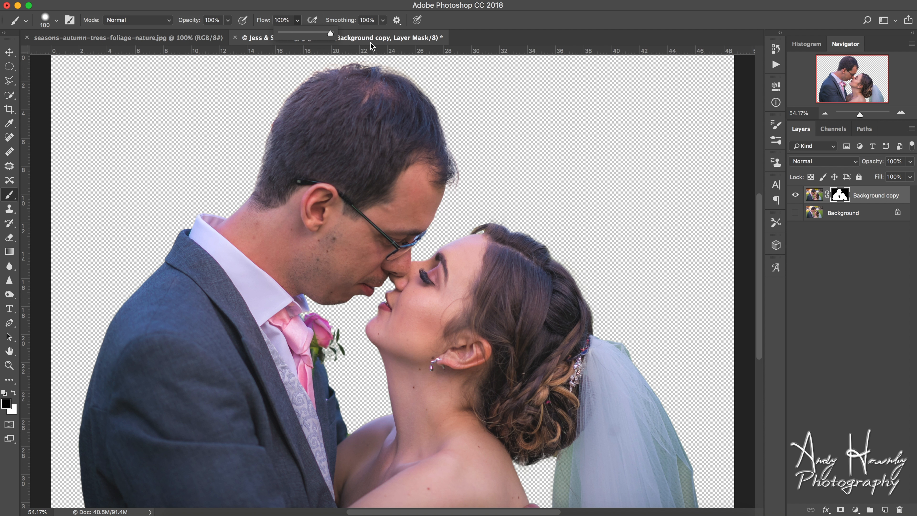
key("super+1")
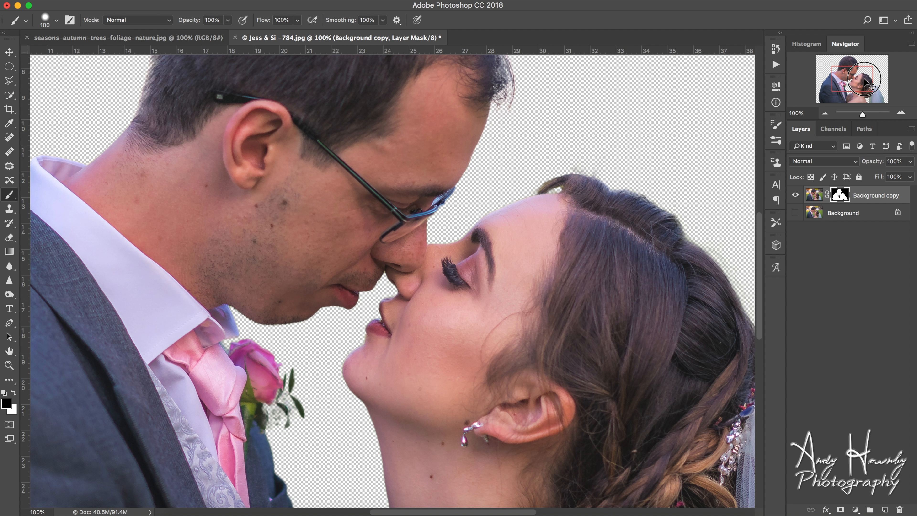
left_click_drag(859, 81, 876, 92)
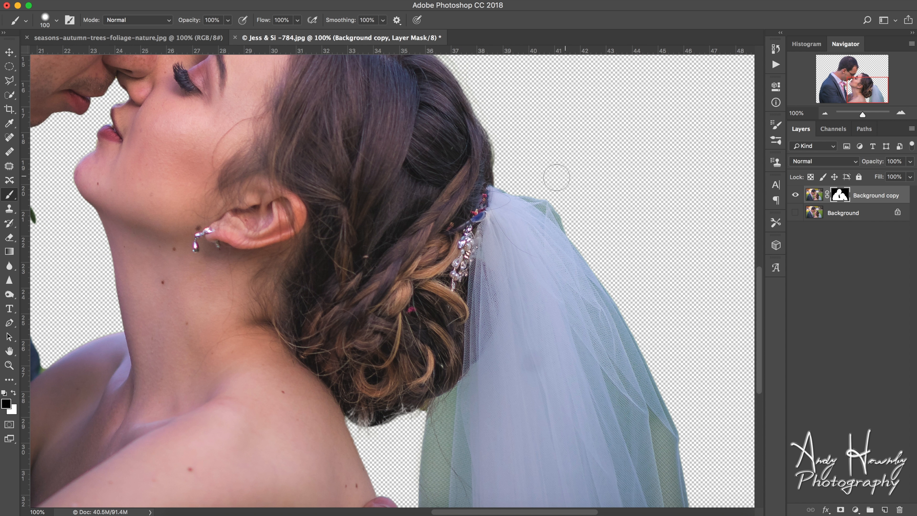
mouse_move(531, 187)
left_mouse_down()
mouse_move(581, 233)
mouse_move(528, 189)
left_mouse_up()
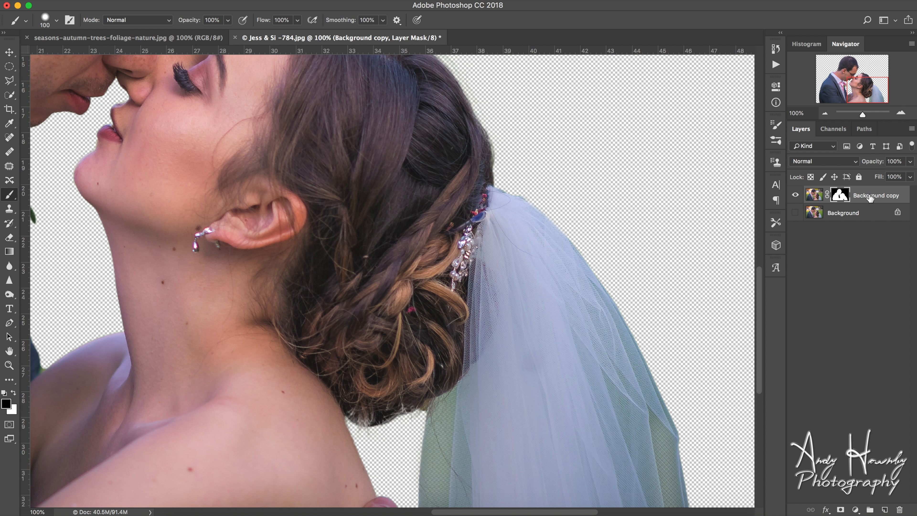
Compare the full cutout with the original photo by switching the Background layer's visibility on and off.
left_click(839, 216)
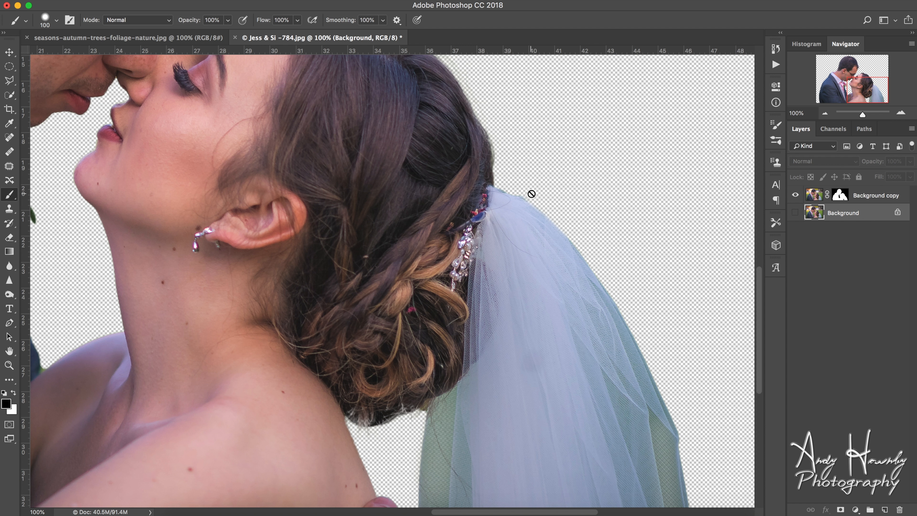
left_click(840, 195)
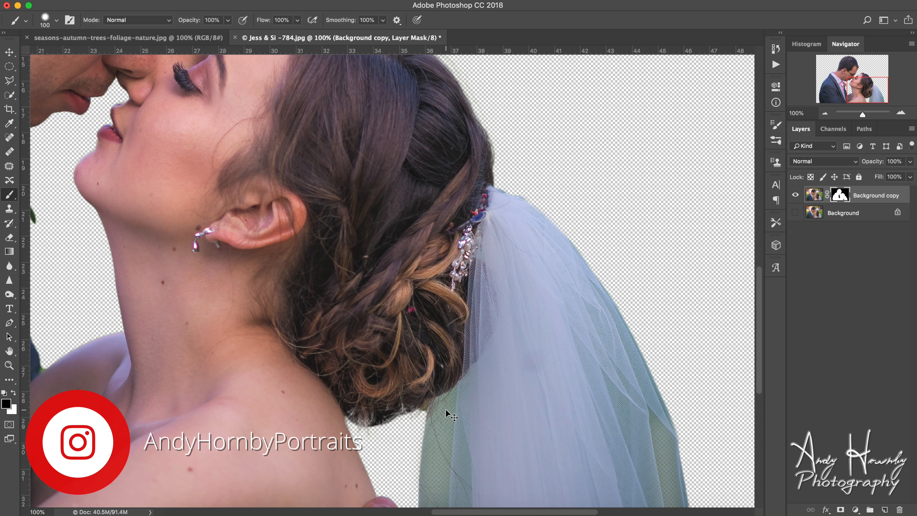
key("super+minus")
key("super+minus")
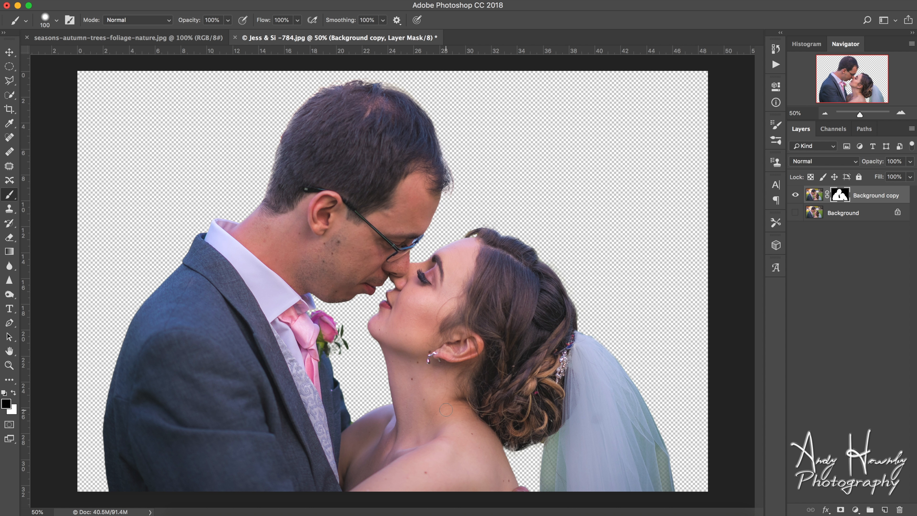
left_click(796, 213)
left_click(796, 213)
left_click(796, 213)
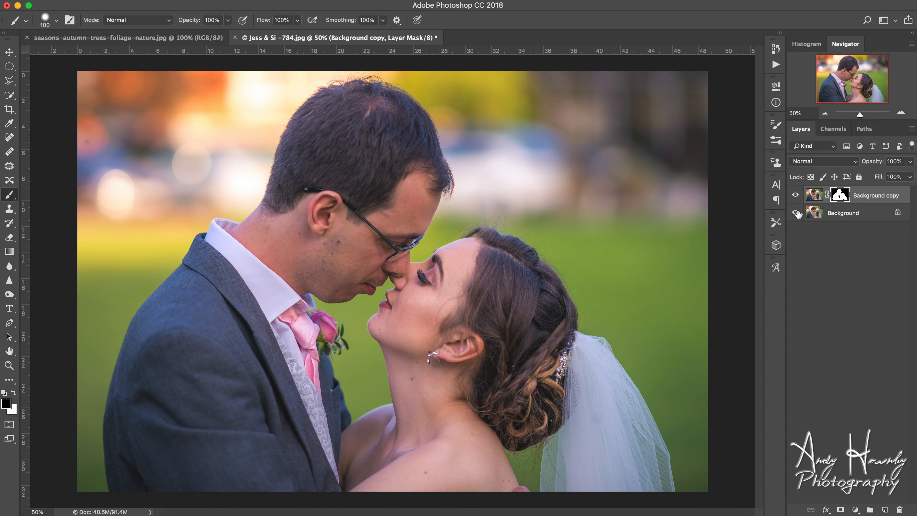
left_click(795, 213)
left_click(796, 213)
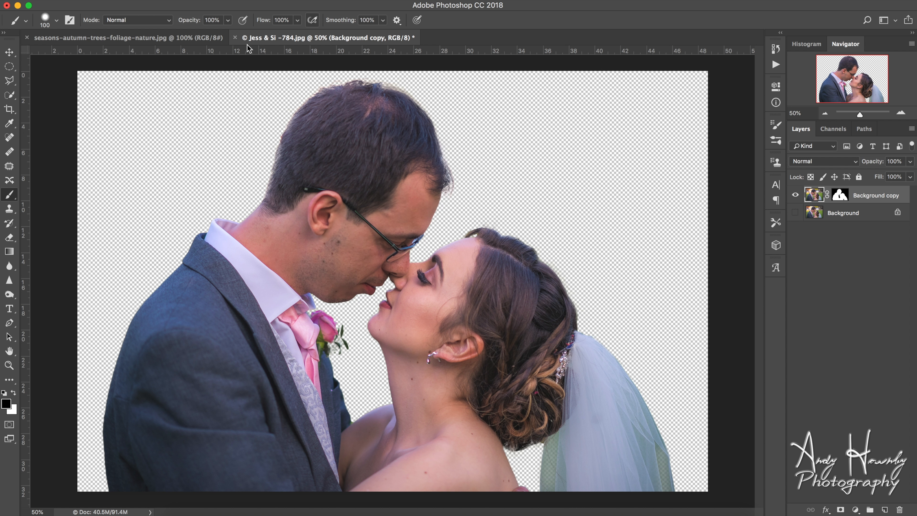
Copy the entire seasons-autumn-trees-foliage-nature.jpg image into the wedding couple document as a new layer.
left_click(165, 40)
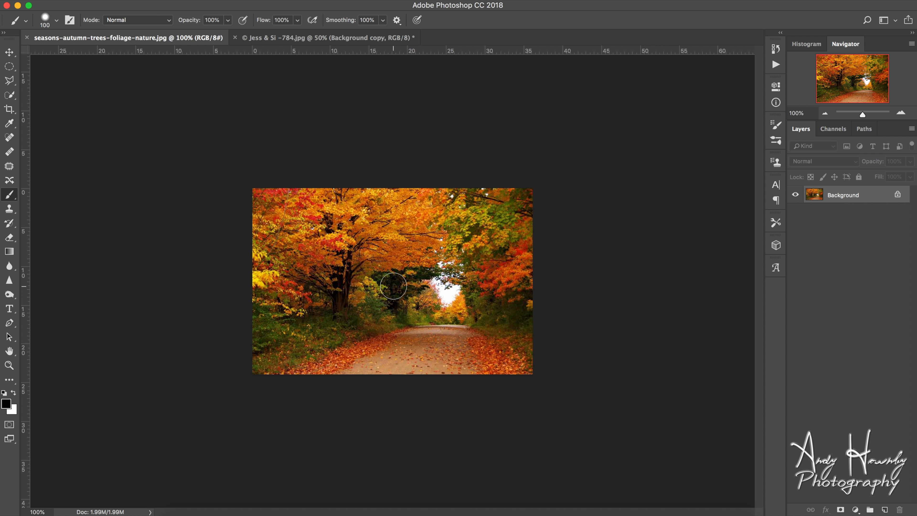
key("super+a")
key("v")
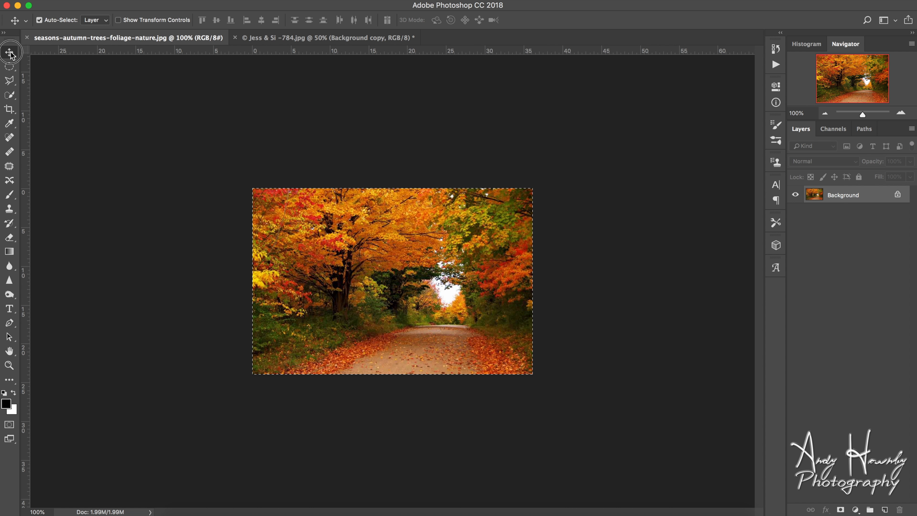
mouse_move(368, 255)
left_mouse_down()
mouse_move(317, 37)
mouse_move(359, 241)
left_mouse_up()
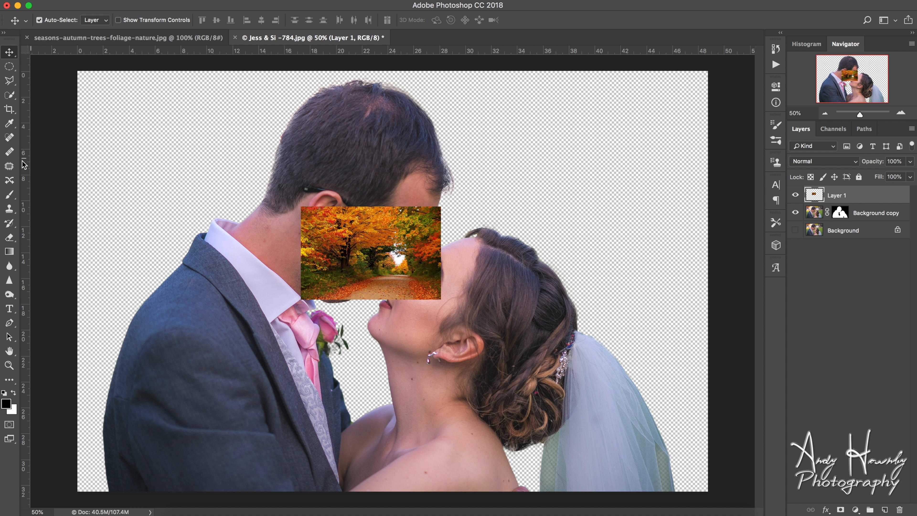
Extend the canvas above and on both sides of the couple with the Crop tool, trimming a thin strip off the lower edge.
left_click(9, 110)
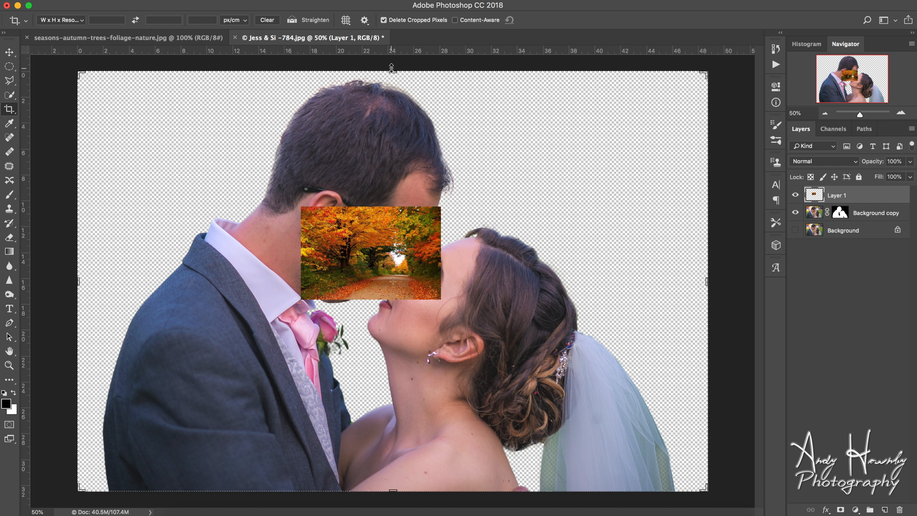
key("super+minus")
key("super+minus")
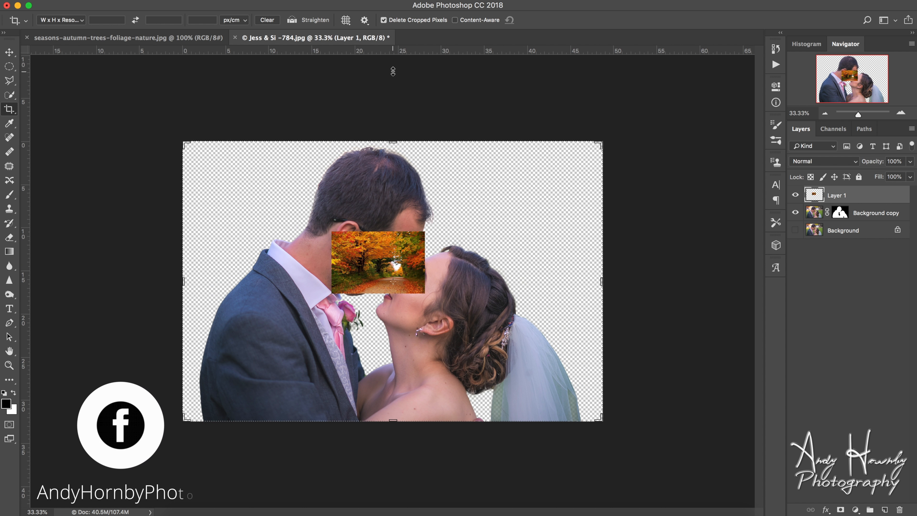
left_click_drag(392, 177, 390, 160)
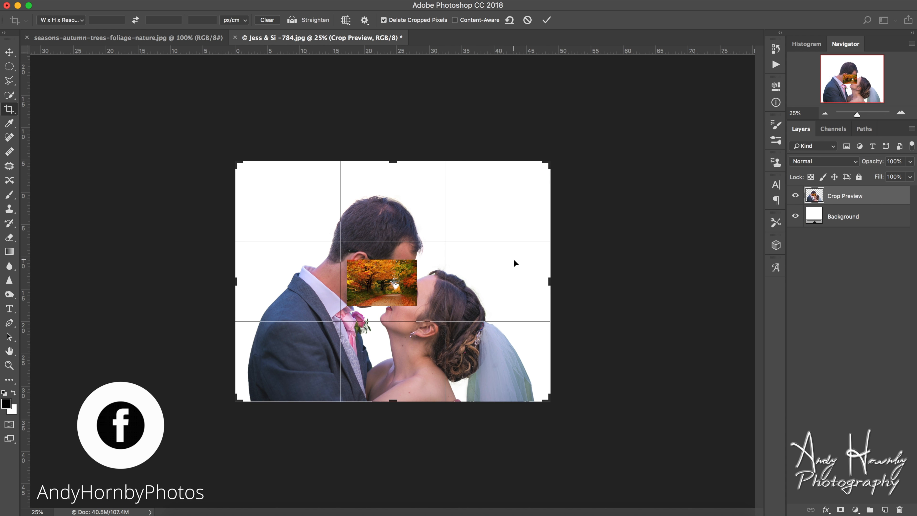
left_click_drag(550, 280, 571, 281)
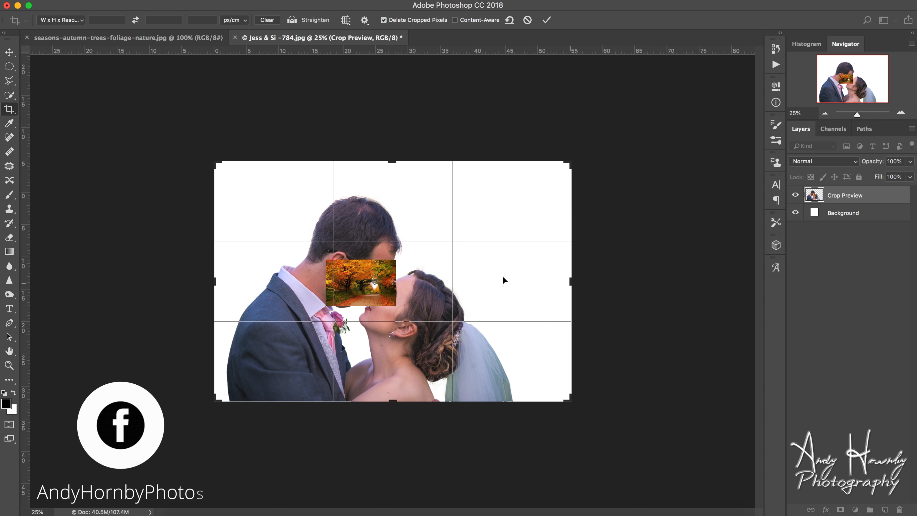
left_click_drag(215, 281, 194, 283)
left_click_drag(395, 402, 395, 399)
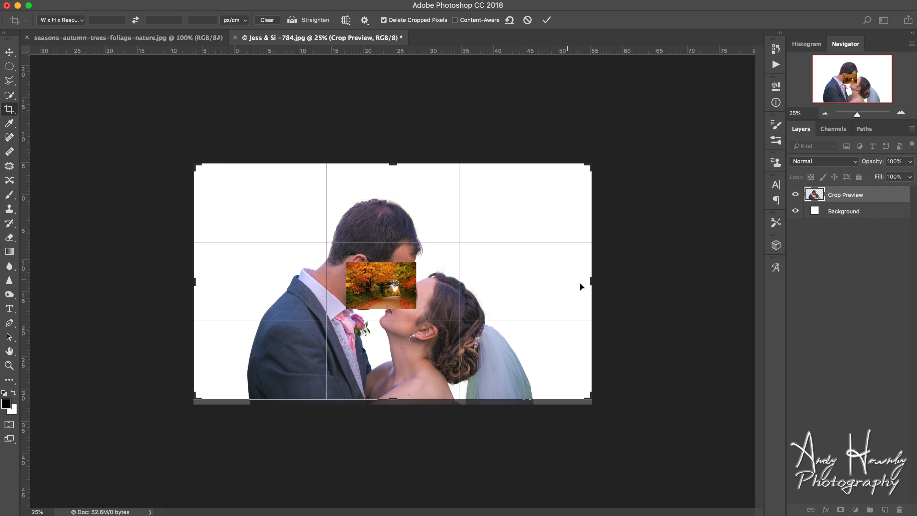
left_click_drag(591, 281, 579, 280)
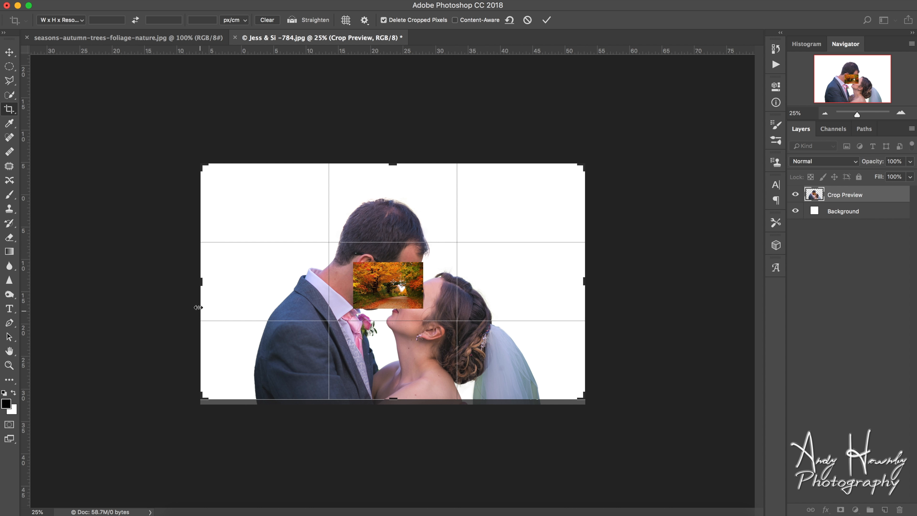
left_click_drag(202, 282, 208, 282)
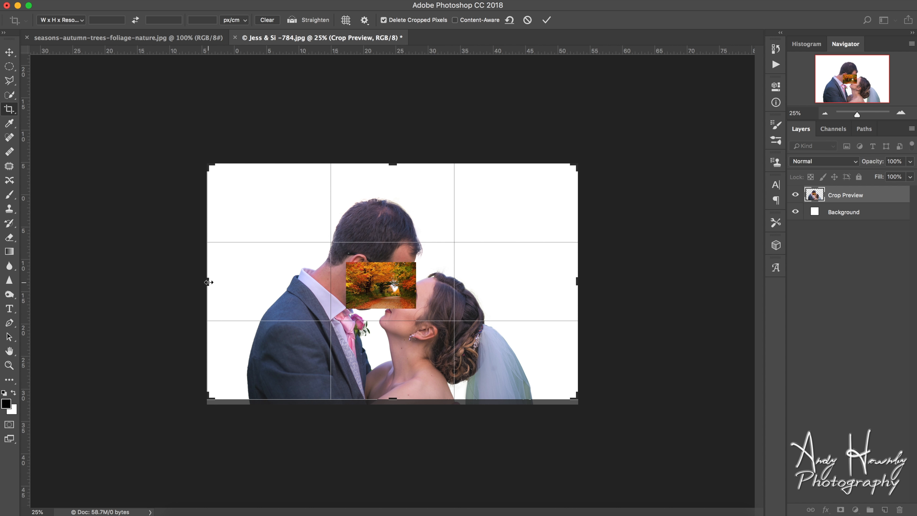
key("Return")
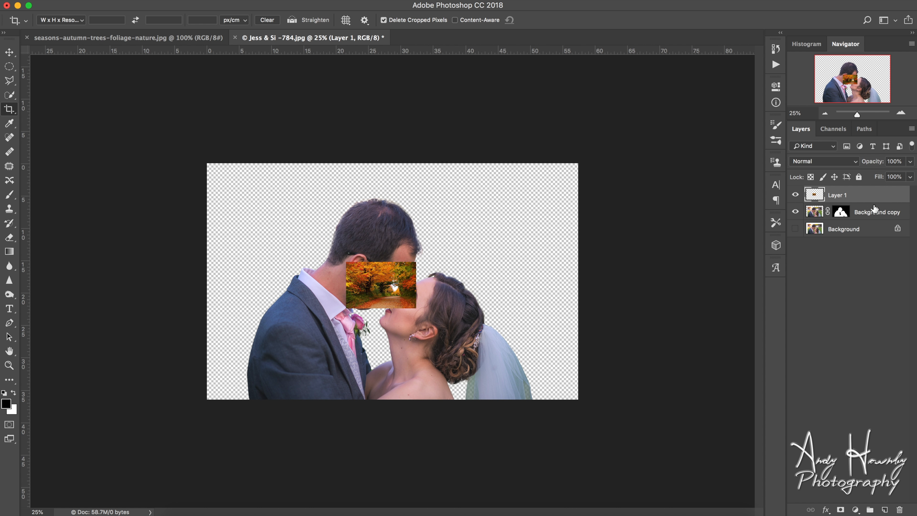
Rename the foliage layer as BG and move it below the Background copy layer.
left_click(846, 196)
double_click(845, 195)
type("BG")
key("Return")
left_click_drag(887, 199, 887, 219)
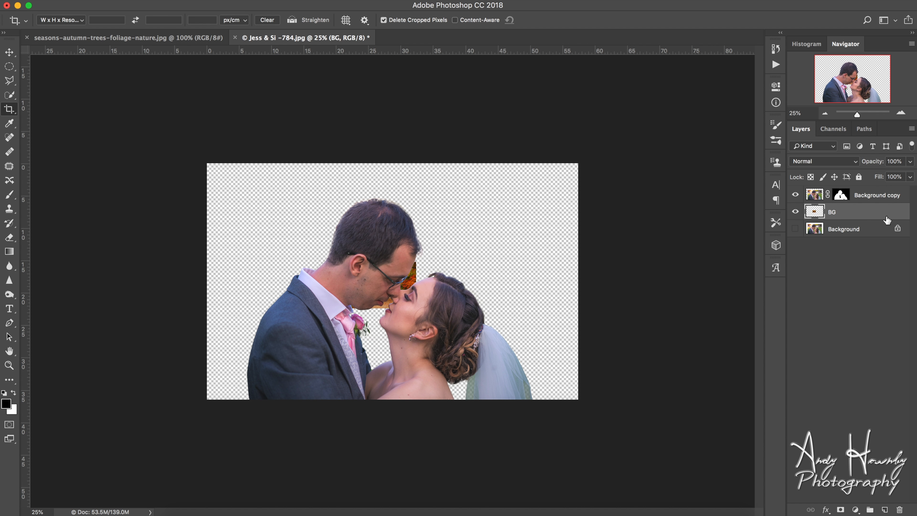
Scale the BG layer up to about 620% around its centre so the foliage covers the whole canvas.
key("ctrl+t")
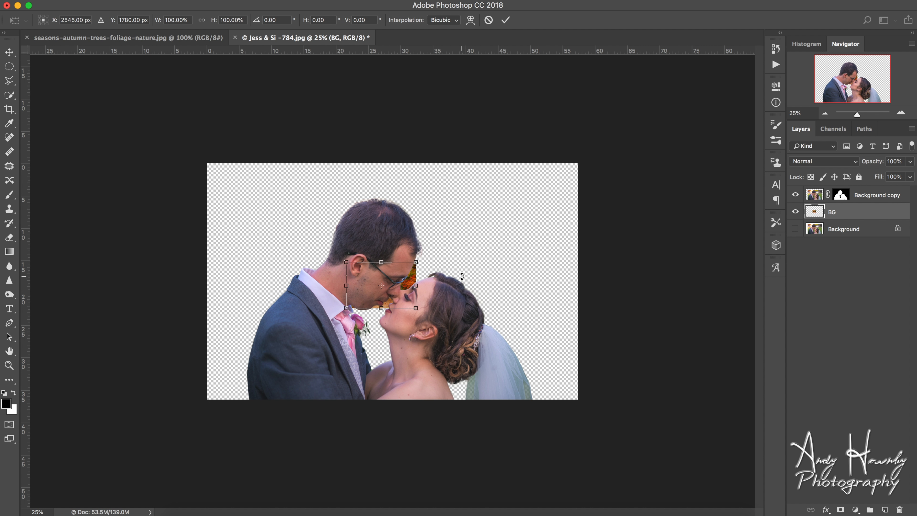
left_click_drag(417, 261, 613, 164)
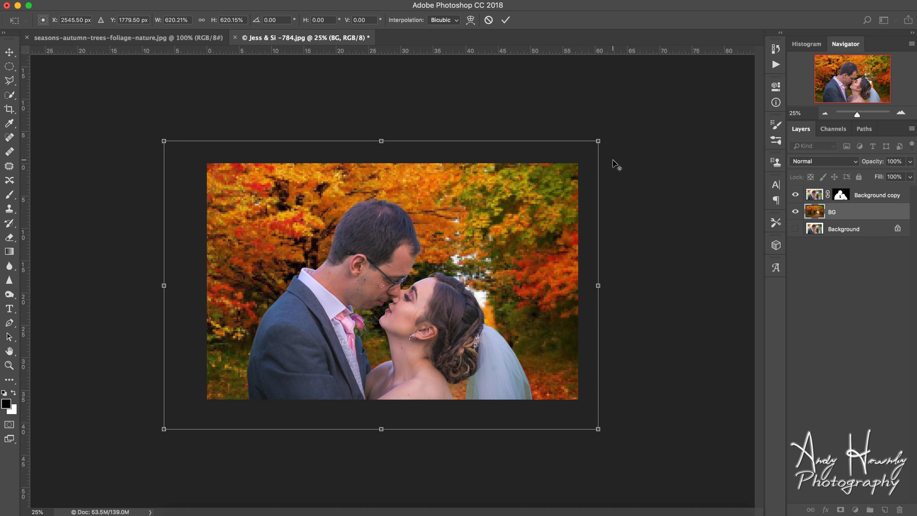
key("c")
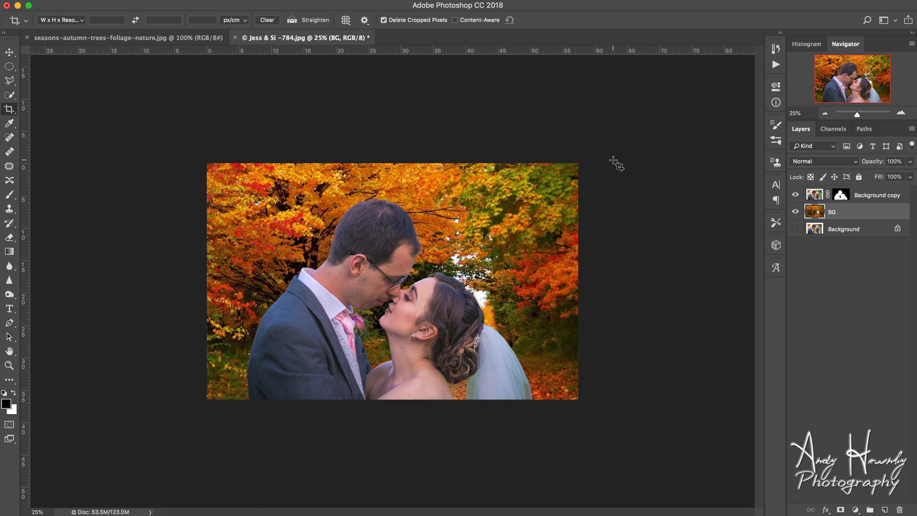
Flip the BG layer horizontally.
key("super+t")
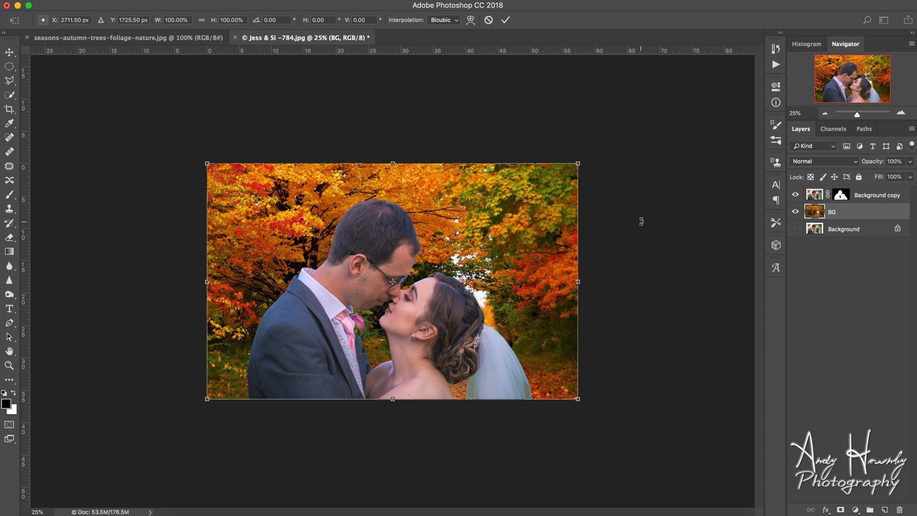
right_click(551, 251)
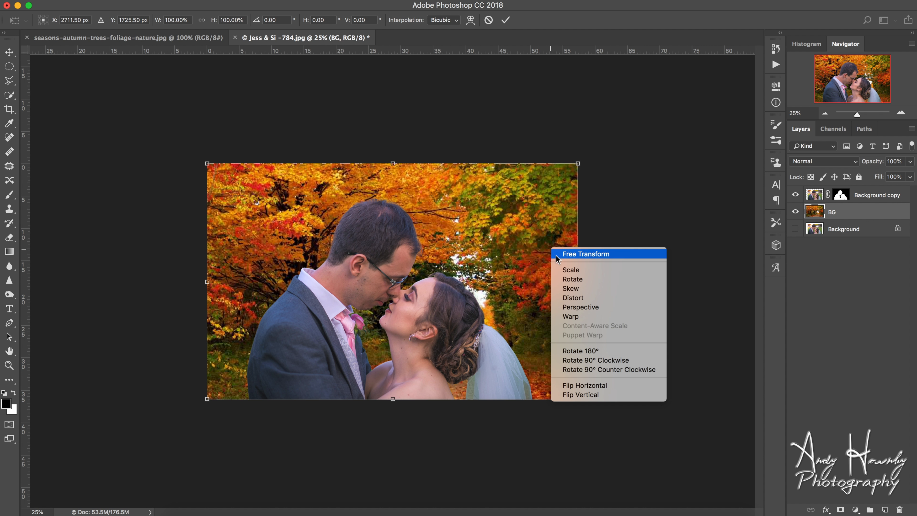
left_click(606, 385)
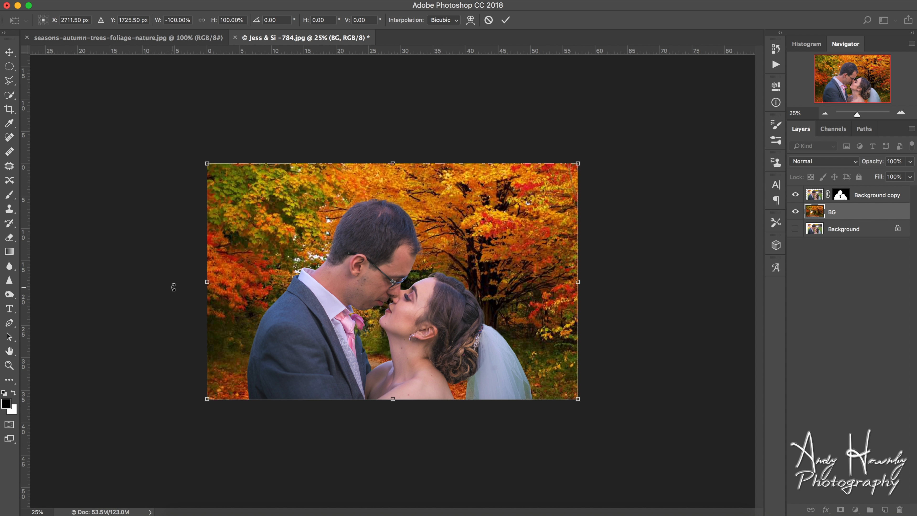
key("Return")
key("c")
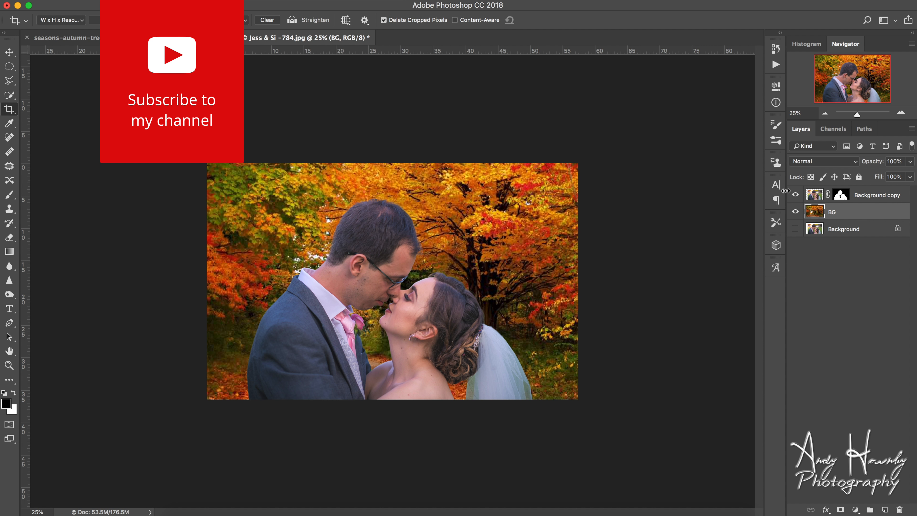
Hide the Background copy layer, add a Hue/Saturation adjustment layer above BG and lower its Master saturation.
left_click(795, 196)
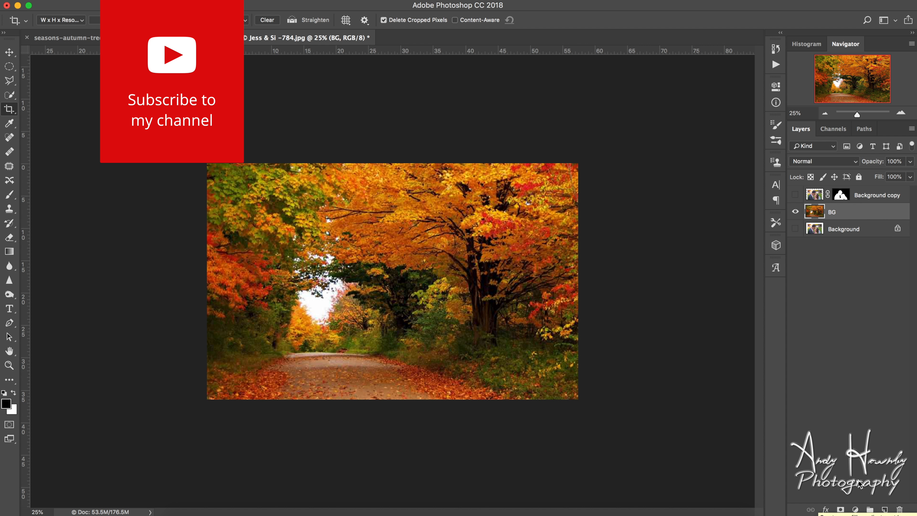
left_click(855, 509)
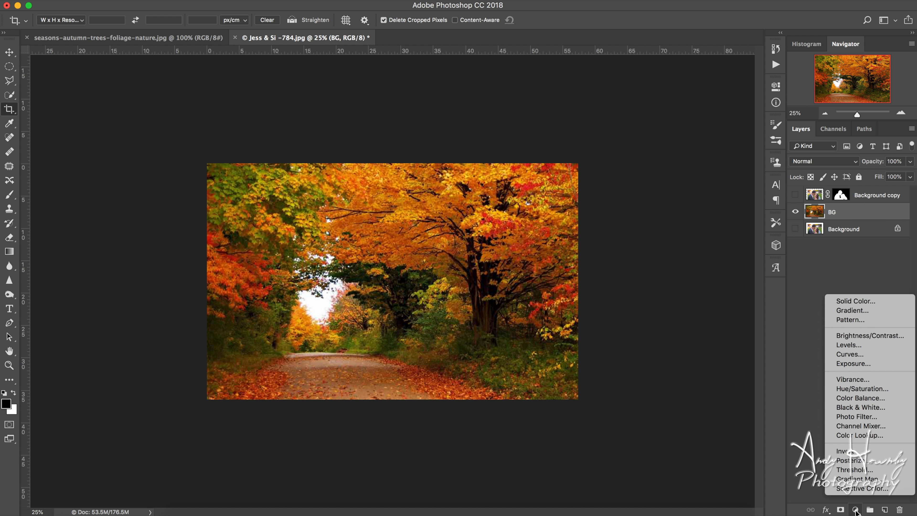
left_click(858, 386)
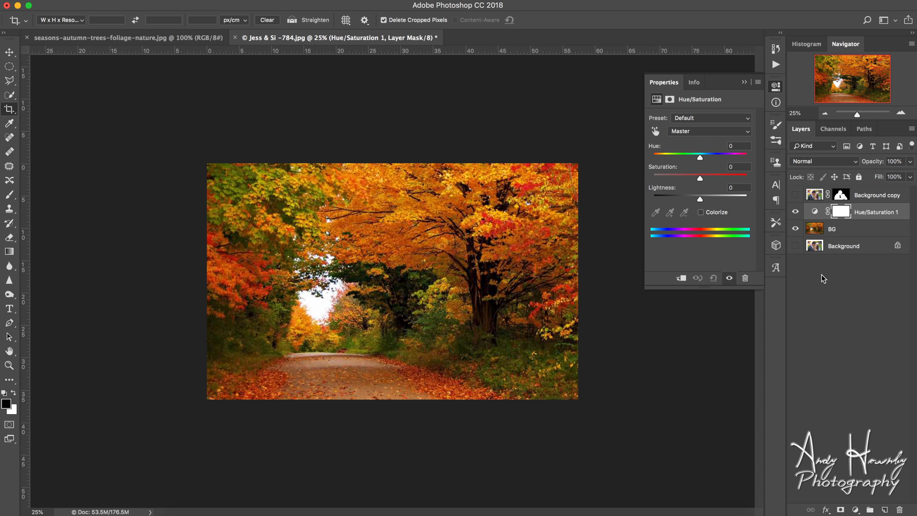
left_click_drag(698, 181, 688, 179)
Set the hue of the Reds to -9 and lower their saturation in the Hue/Saturation adjustment.
left_click(698, 132)
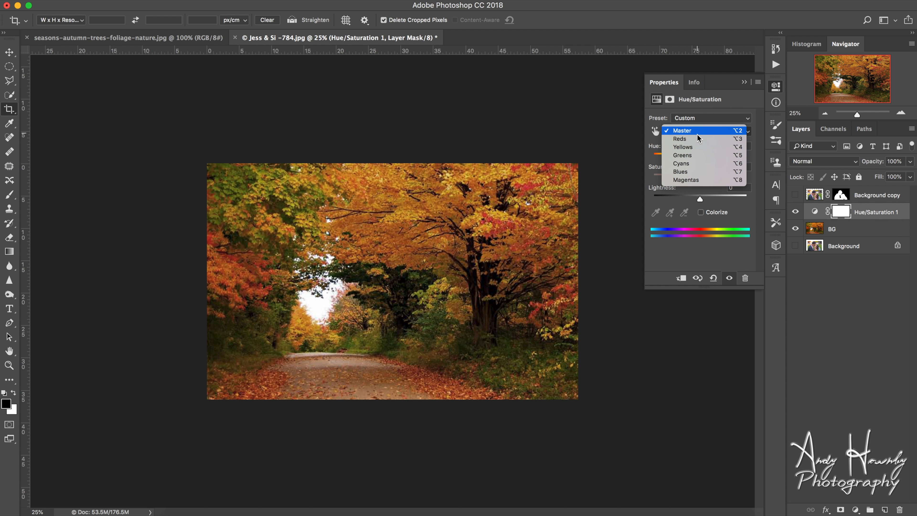
left_click(697, 144)
left_click_drag(700, 160, 697, 163)
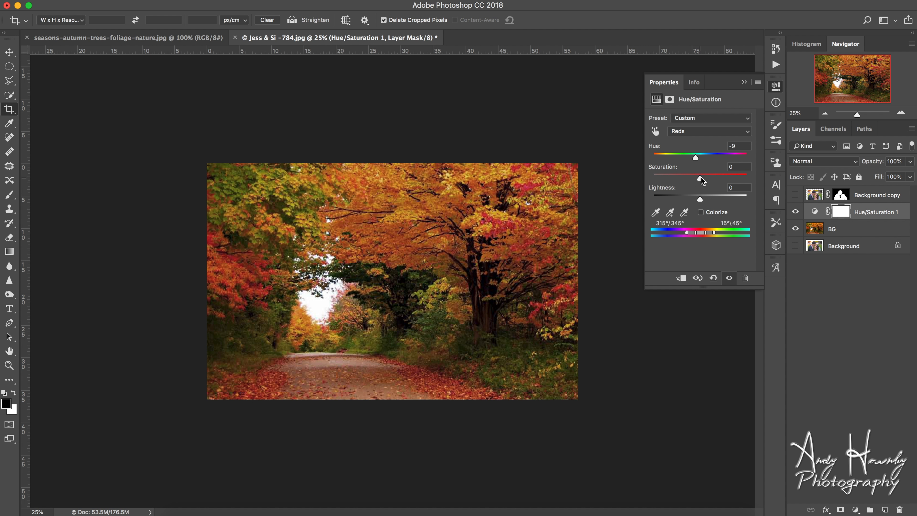
left_click_drag(701, 178, 688, 178)
Set the Yellows to hue +5 and saturation +15 in the Hue/Saturation adjustment.
left_click(695, 133)
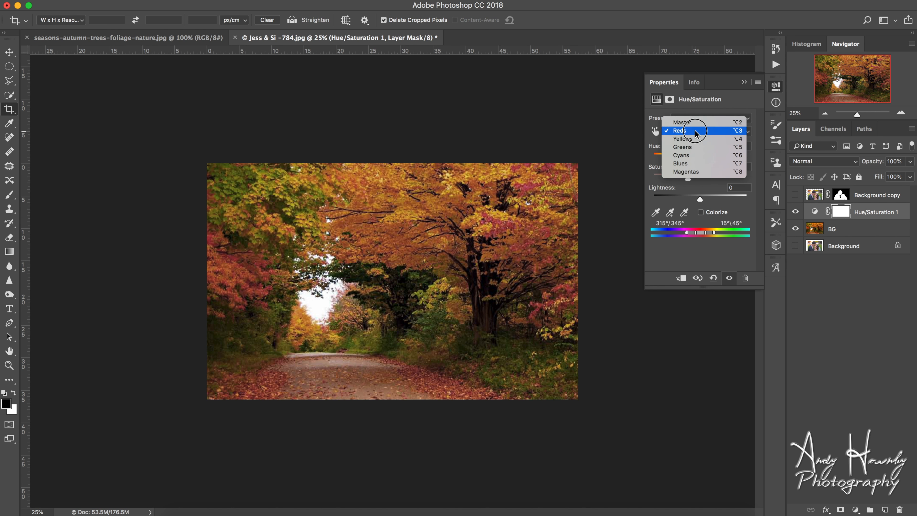
left_click(695, 143)
mouse_move(700, 179)
left_mouse_down()
mouse_move(709, 182)
mouse_move(703, 162)
left_mouse_up()
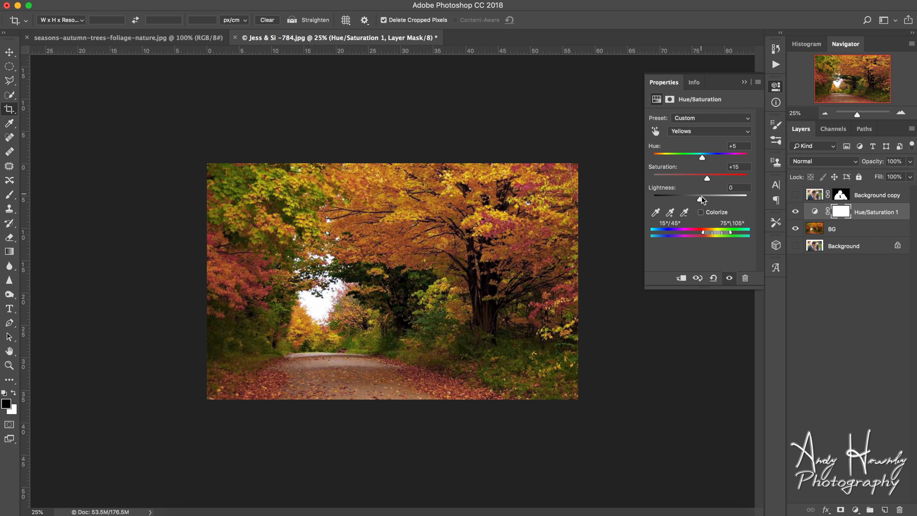
Set the Greens to hue -2 and saturation -24 in the Hue/Saturation adjustment.
left_click(692, 133)
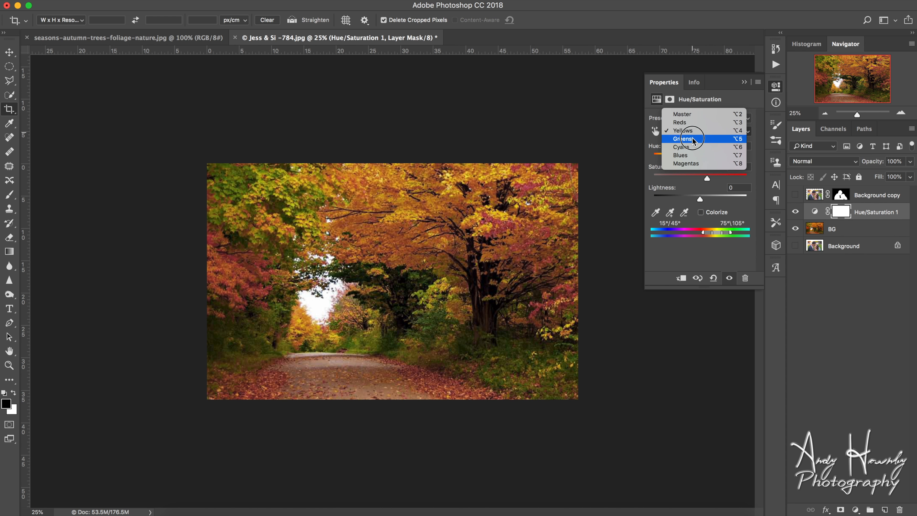
left_click(694, 142)
left_click_drag(702, 186, 699, 158)
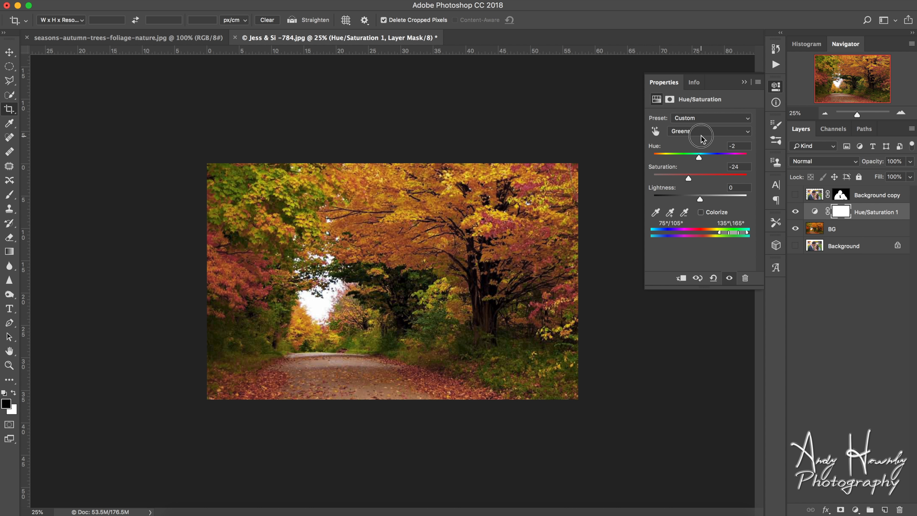
Set the saturation of the Blues to -12 in the Hue/Saturation adjustment.
left_click(700, 136)
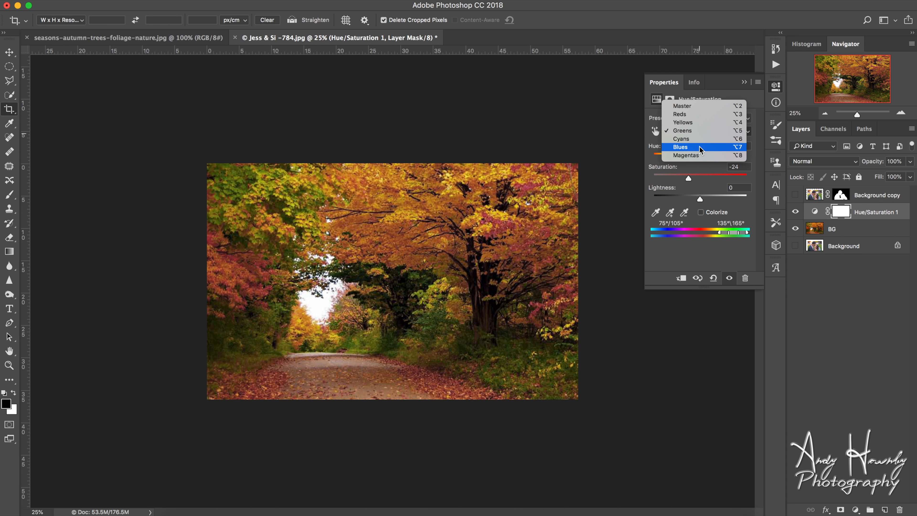
left_click(700, 147)
left_click(699, 178)
left_click_drag(699, 177, 694, 177)
left_click(694, 134)
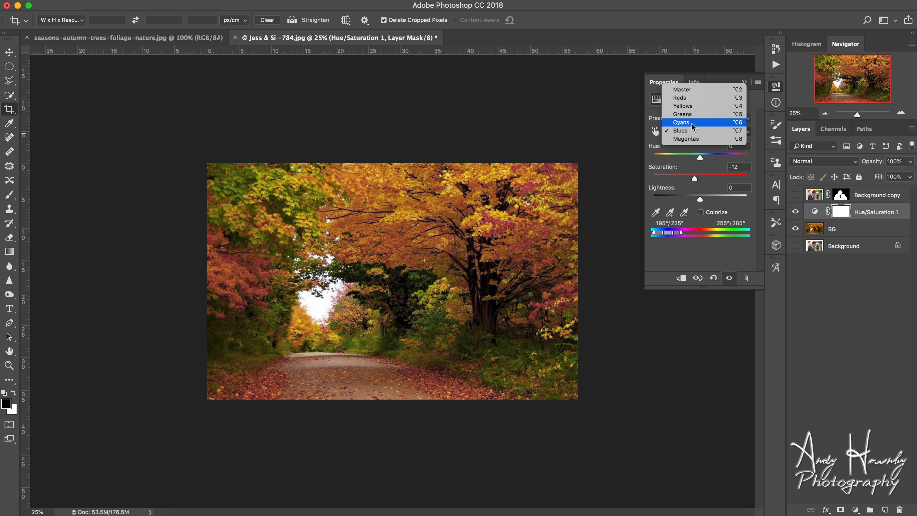
Shift the colour range affected by the Greens in the Hue/Saturation adjustment and close its settings.
left_click(688, 114)
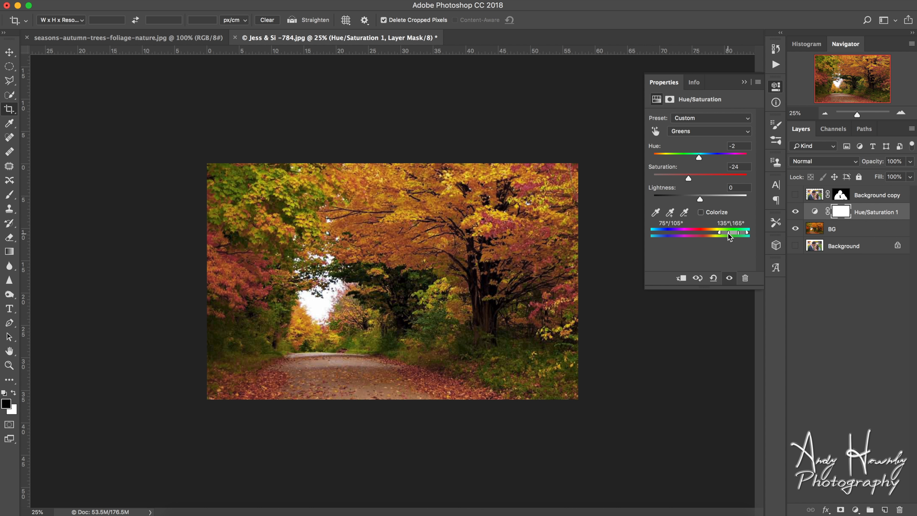
mouse_move(729, 234)
left_mouse_down()
mouse_move(690, 234)
mouse_move(743, 235)
left_mouse_up()
left_click(745, 82)
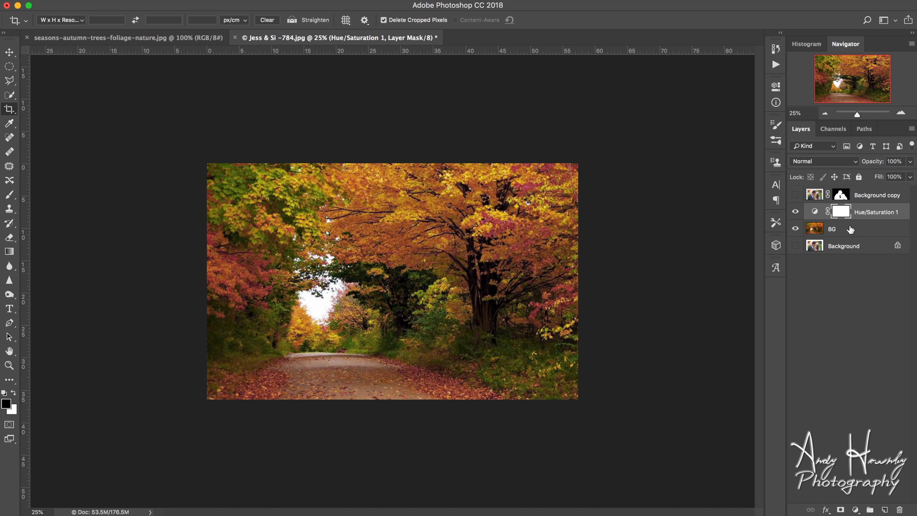
Add a blank layer above the Hue/Saturation adjustment and clip both to the BG layer.
key("super+alt+shift+n")
right_click(852, 208)
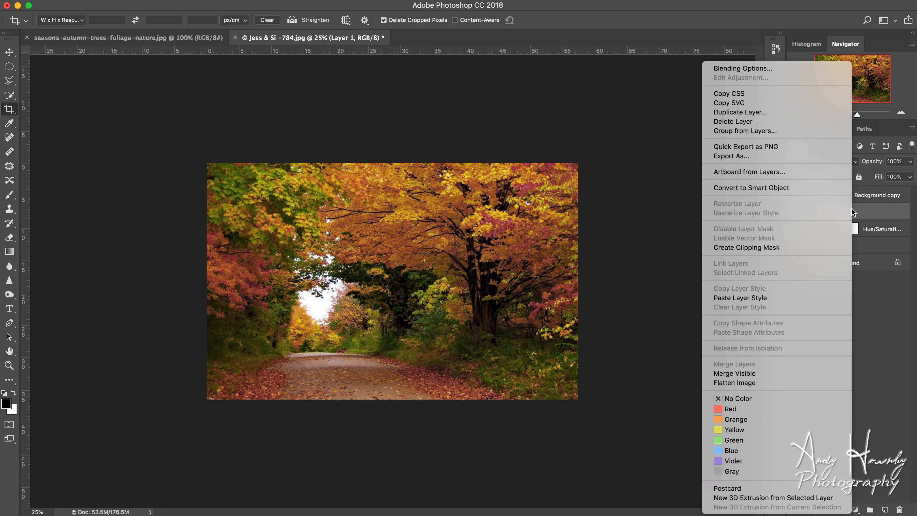
left_click(787, 248)
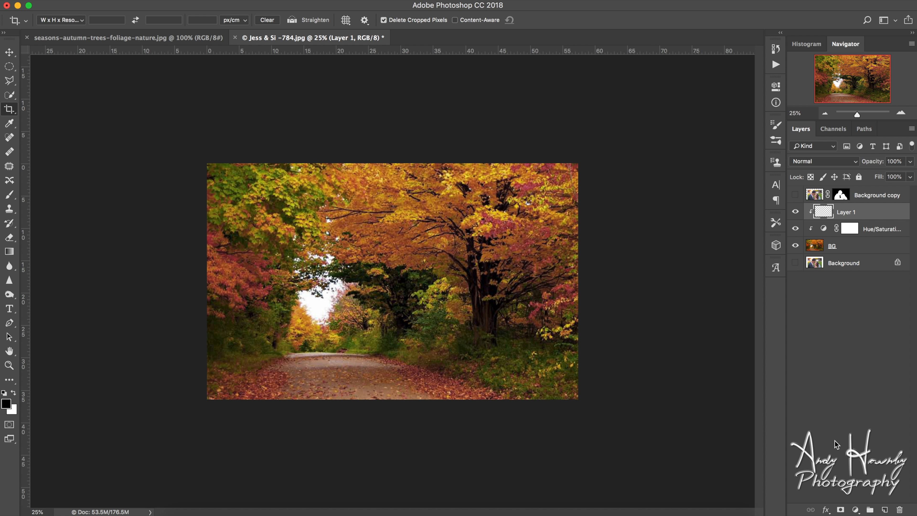
Fill the new blank layer with the custom light yellow f9e277 at 100% opacity in Normal mode.
left_click(122, 1)
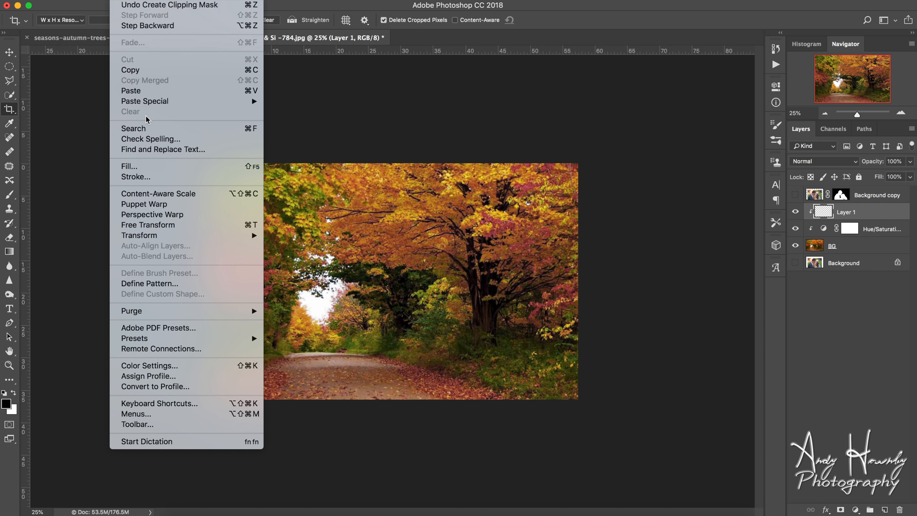
left_click(157, 166)
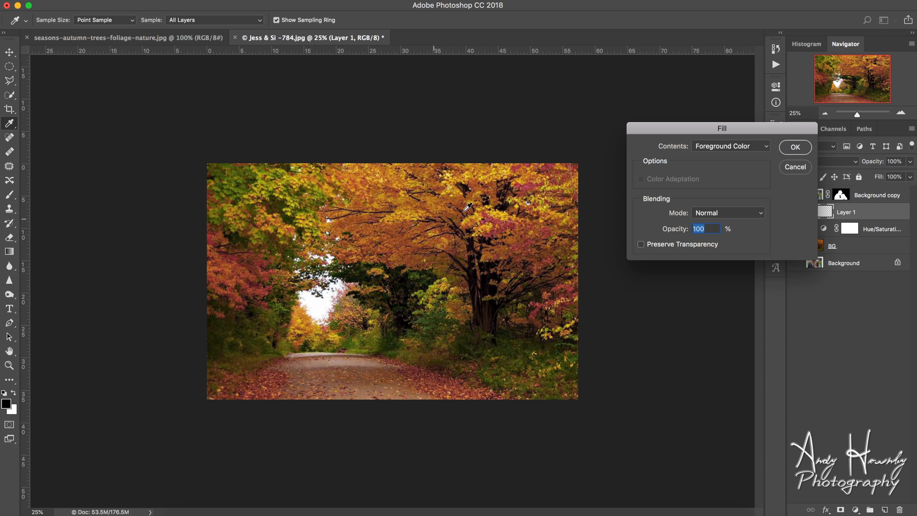
left_click(764, 147)
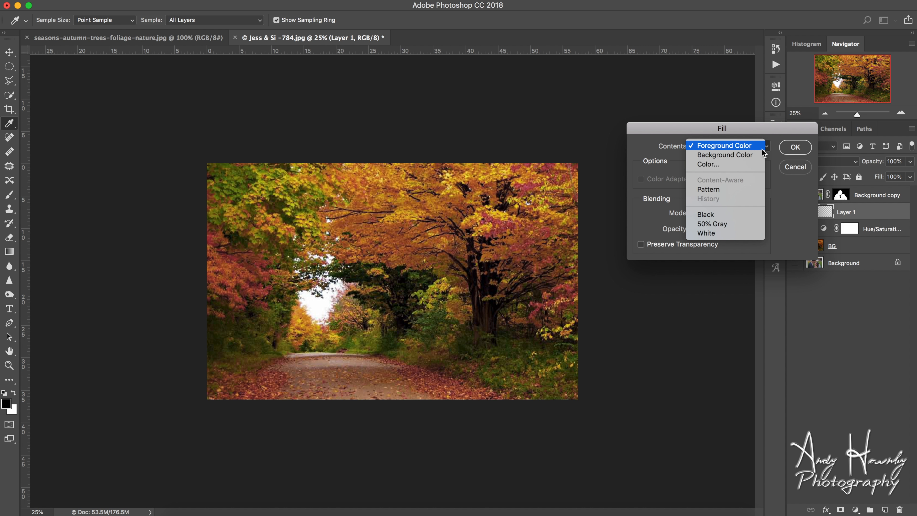
left_click(743, 164)
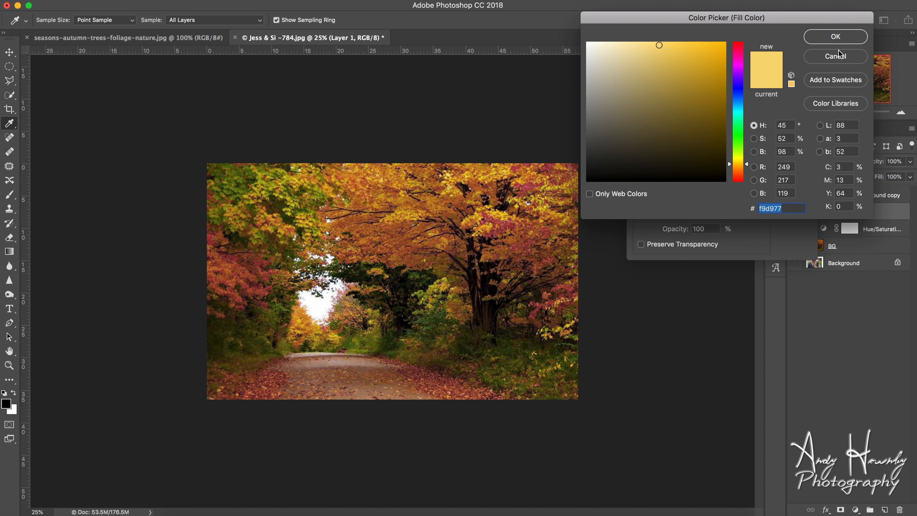
left_click_drag(738, 165, 738, 162)
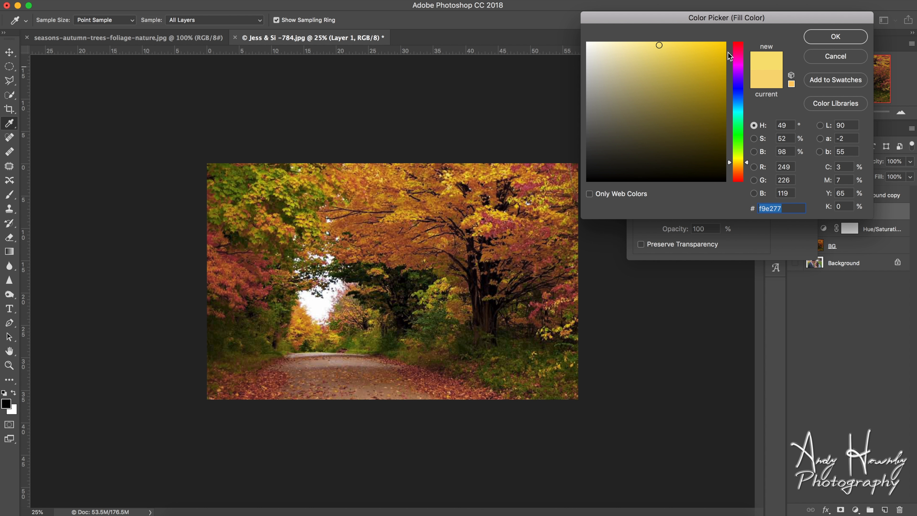
left_click(831, 40)
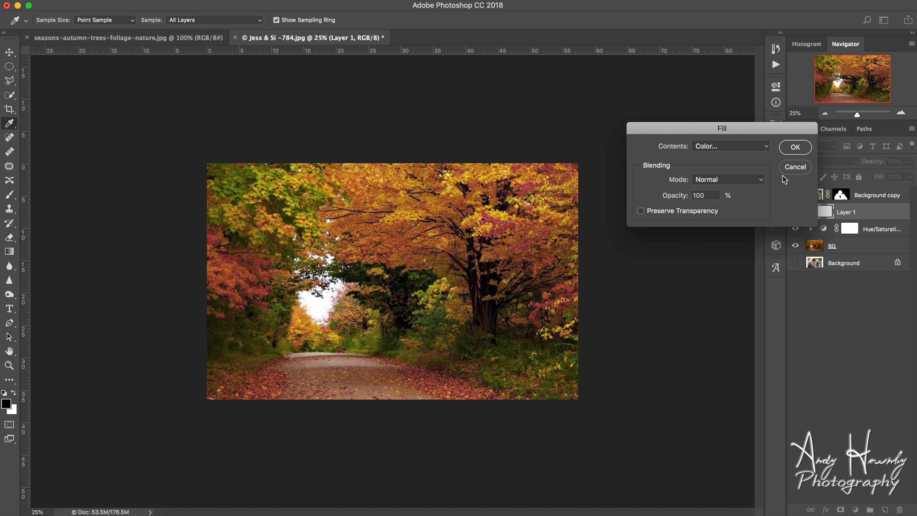
left_click(796, 147)
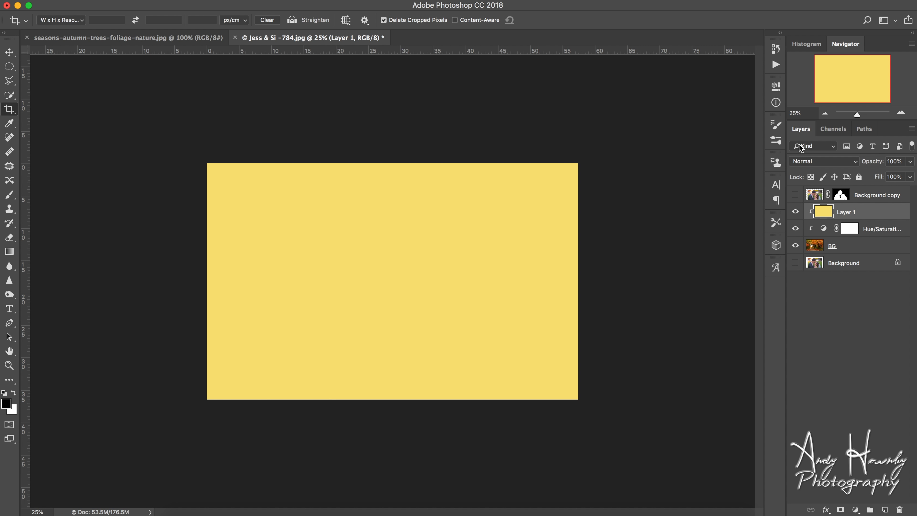
Set the yellow layer to Soft Light at 18% opacity and briefly show the couple layer to check the tint.
left_click(836, 161)
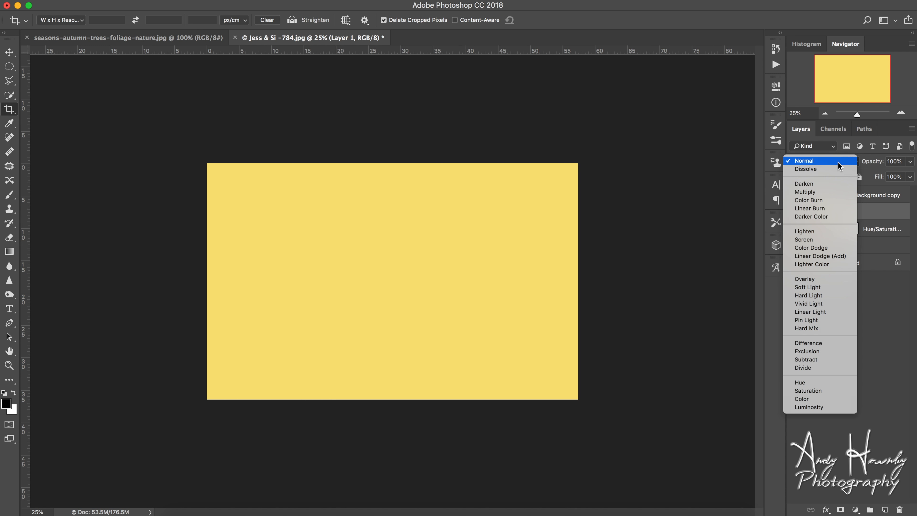
left_click(824, 287)
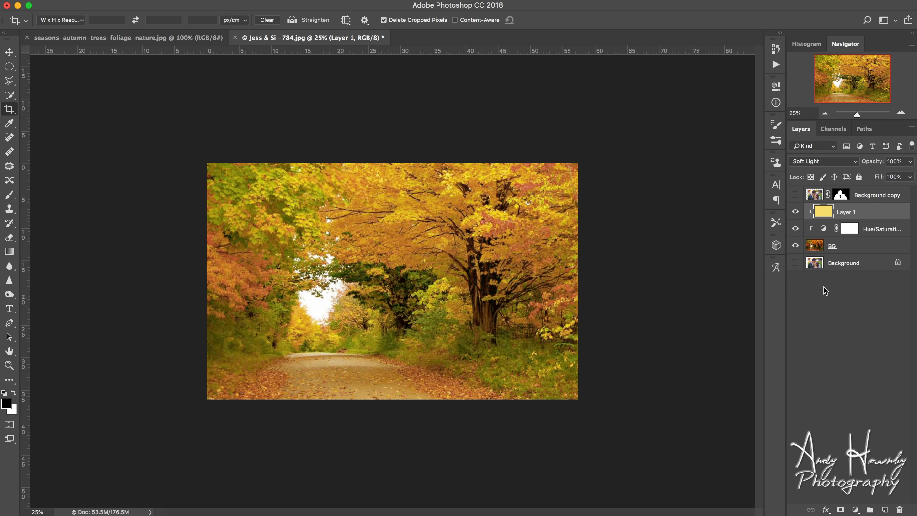
left_click(910, 161)
left_click_drag(908, 176, 865, 180)
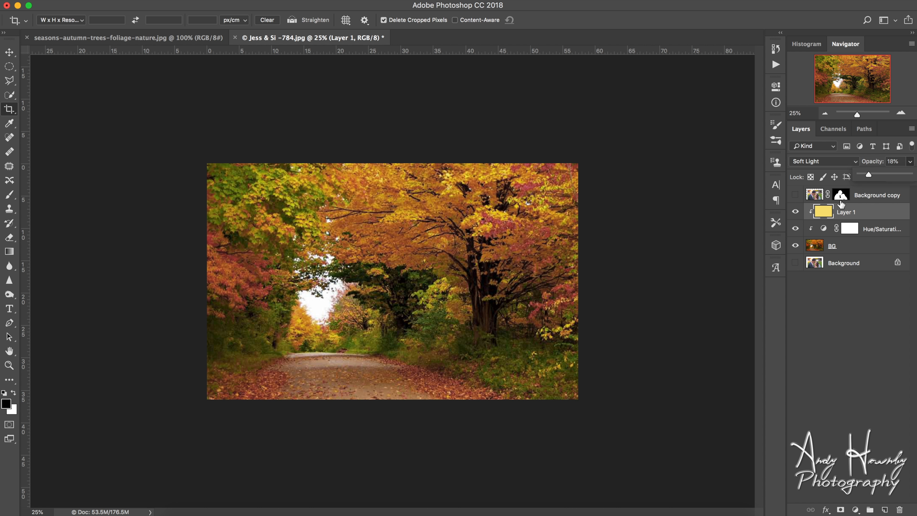
left_click(795, 195)
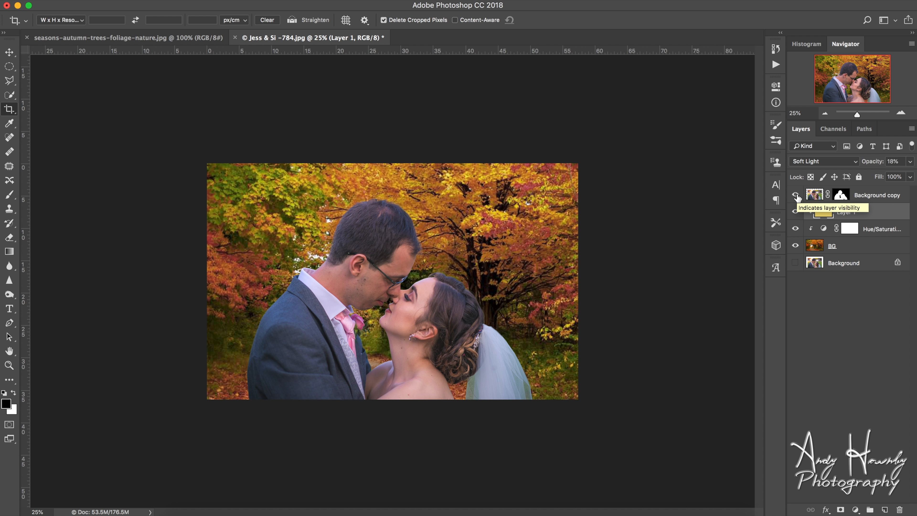
left_click(796, 196)
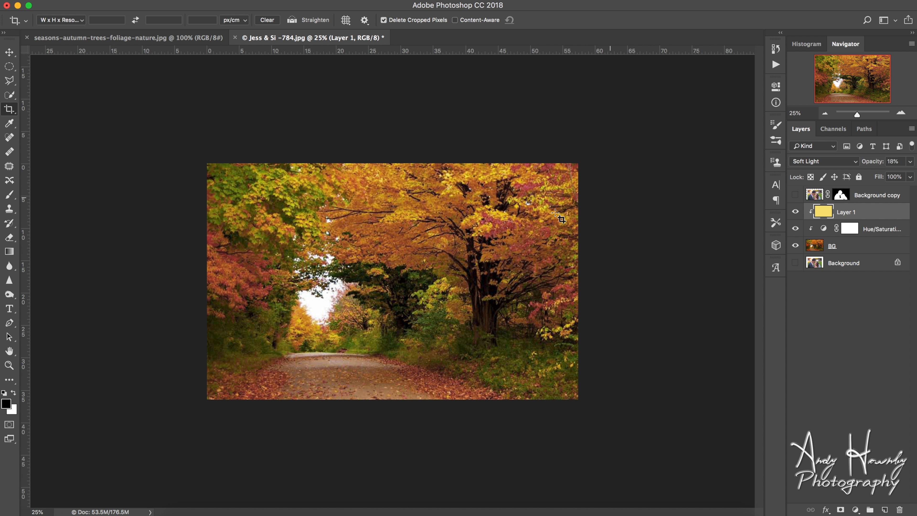
Start a Tilt-Shift blur on the BG layer, centring the focus just below the image's lower edge with an 81 px blur.
left_click(853, 252)
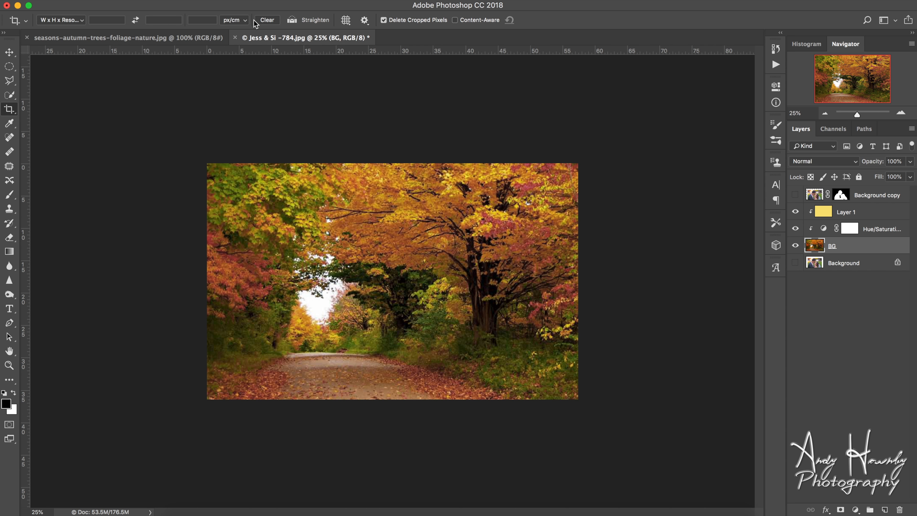
left_click(270, 1)
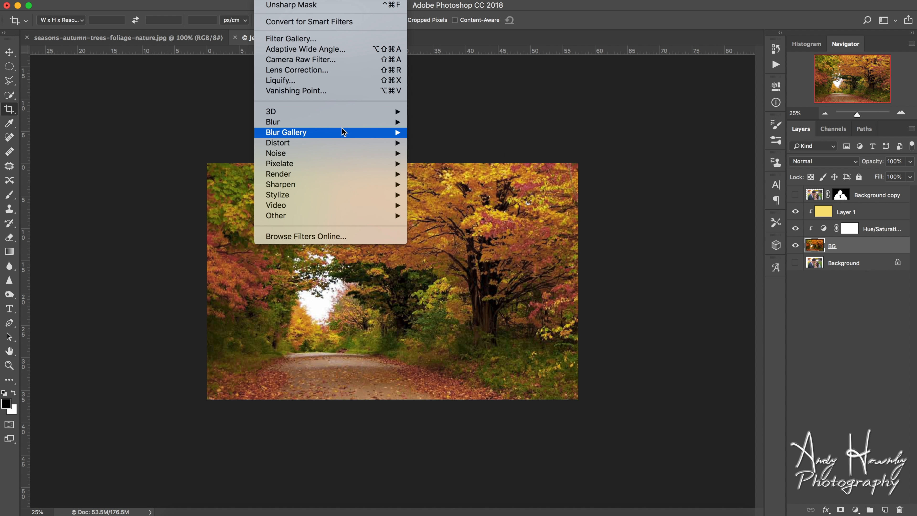
mouse_move(346, 134)
left_click(453, 154)
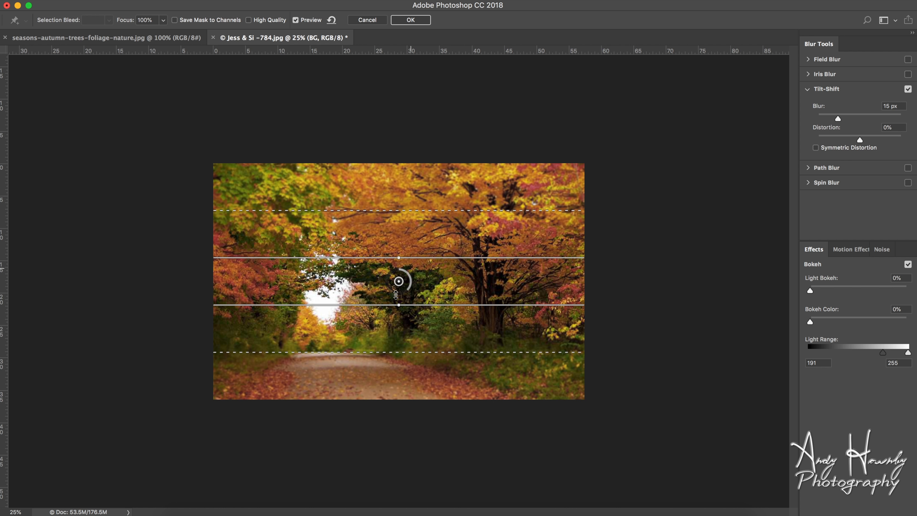
left_click_drag(399, 284, 397, 401)
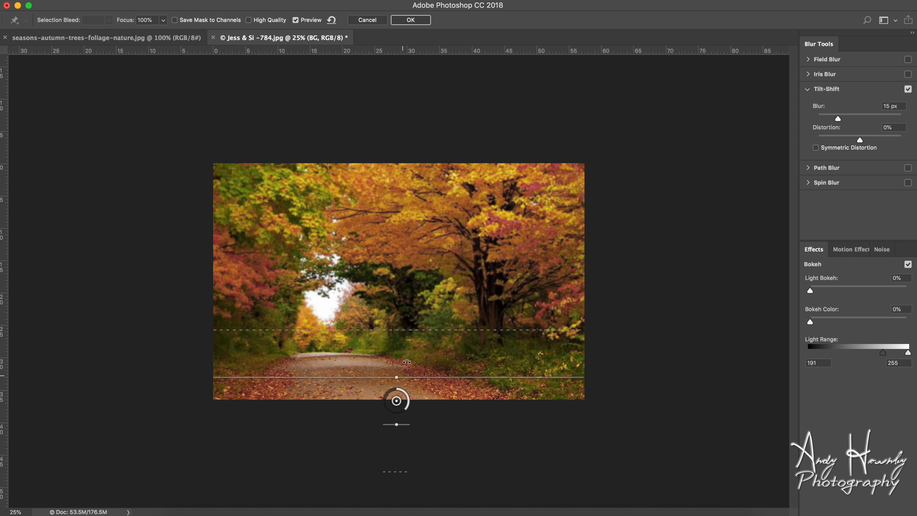
left_click_drag(396, 401, 396, 405)
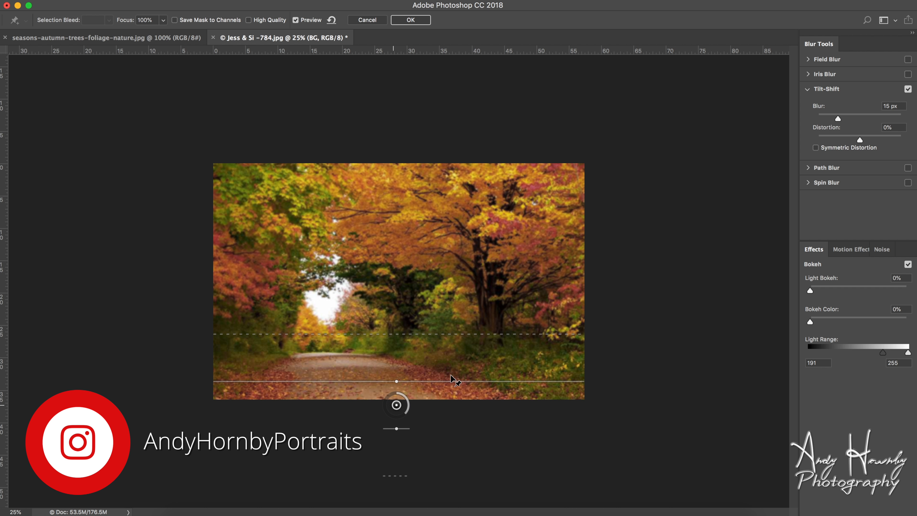
left_click_drag(838, 117, 860, 122)
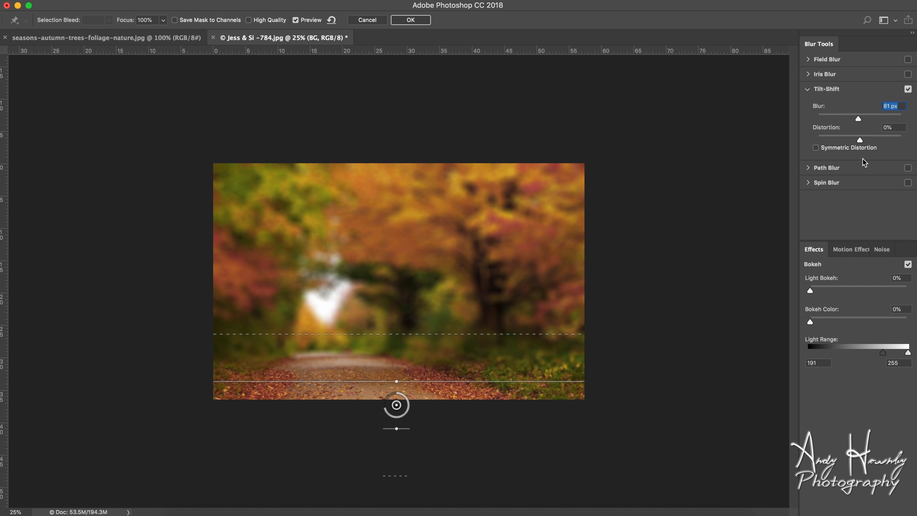
Set Light Bokeh to 12%, Bokeh Color to 18% and Light Range to 189–251, and apply the Tilt-Shift blur.
left_click_drag(810, 291, 826, 321)
left_click(811, 322)
left_click(884, 354)
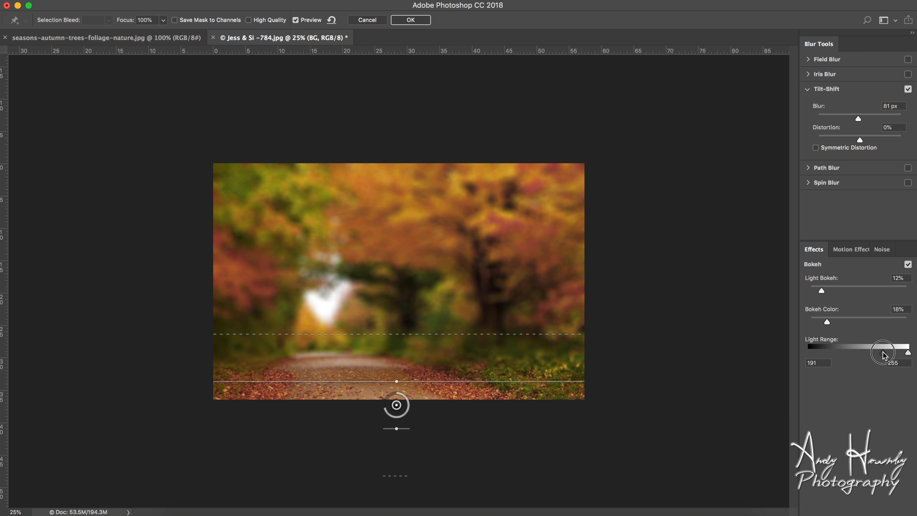
left_click_drag(883, 355, 907, 353)
left_click(411, 20)
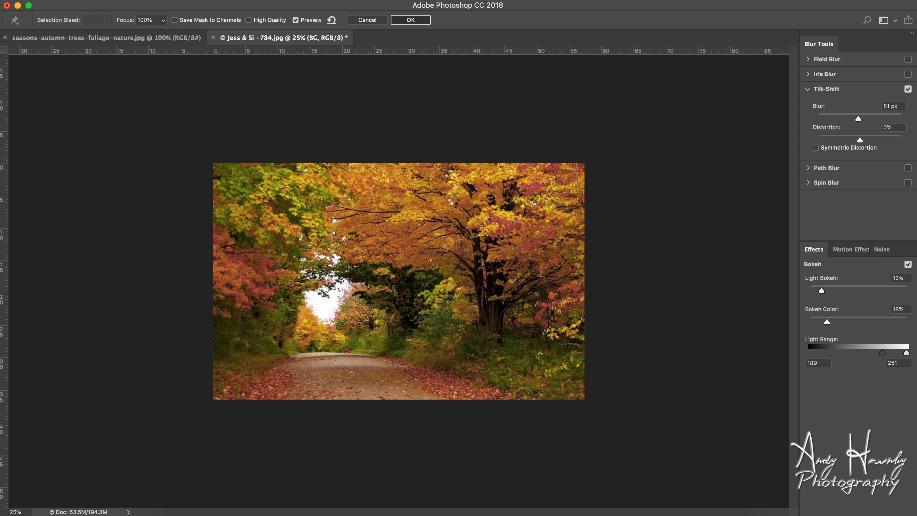
Apply a Lens Blur with a radius of 53 to the BG layer and show the couple layer again.
left_click(269, 2)
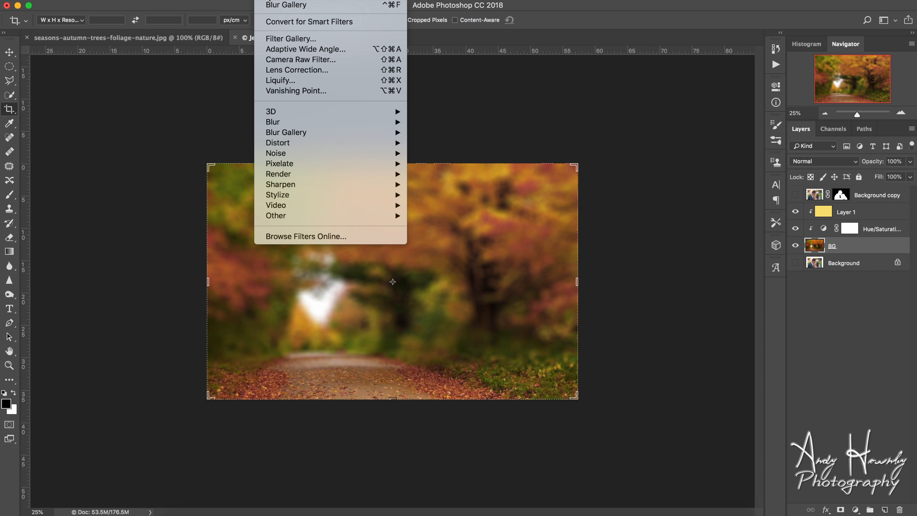
mouse_move(379, 122)
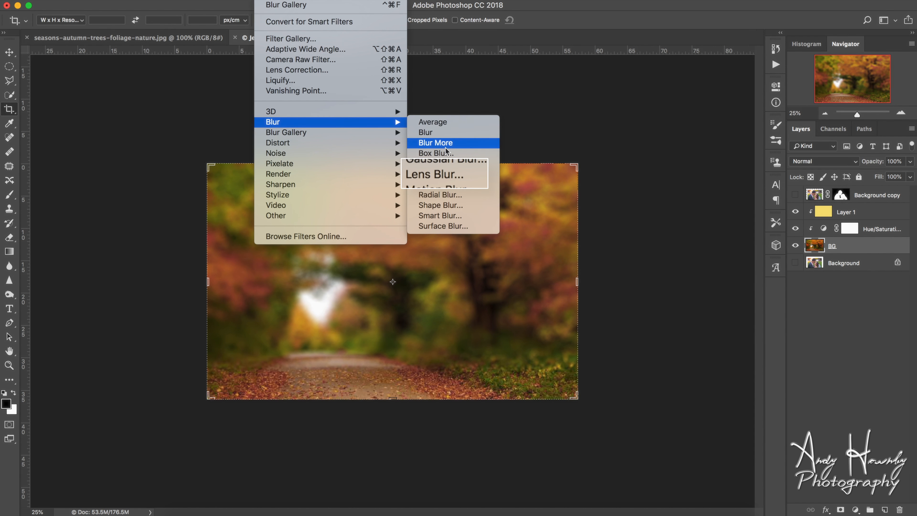
left_click(451, 174)
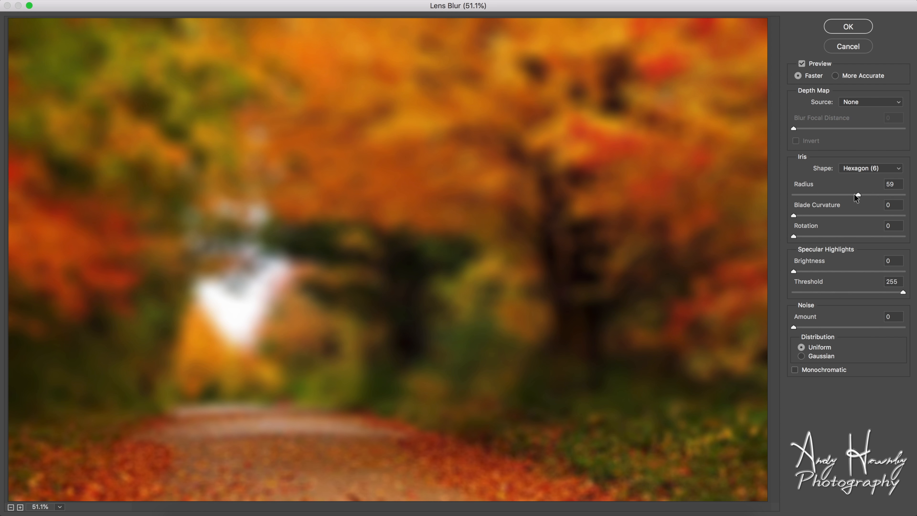
left_click_drag(856, 195, 849, 194)
left_click(841, 195)
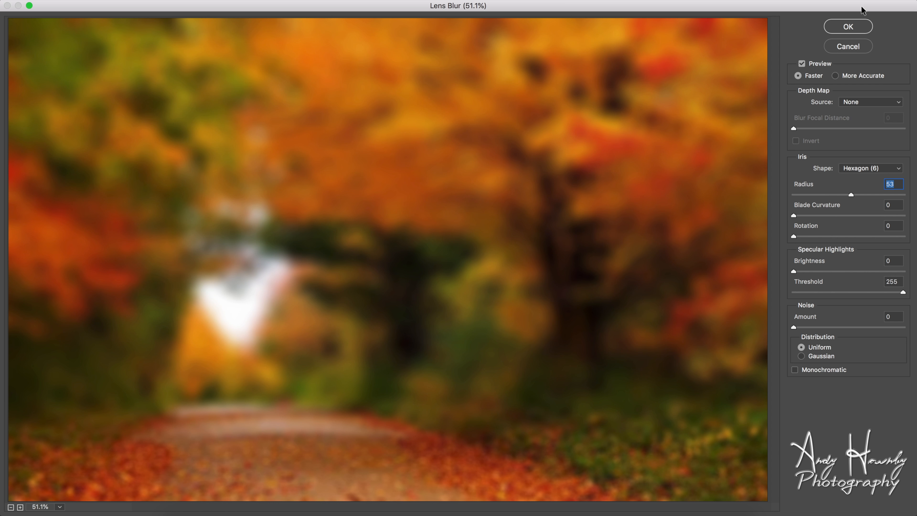
left_click(849, 27)
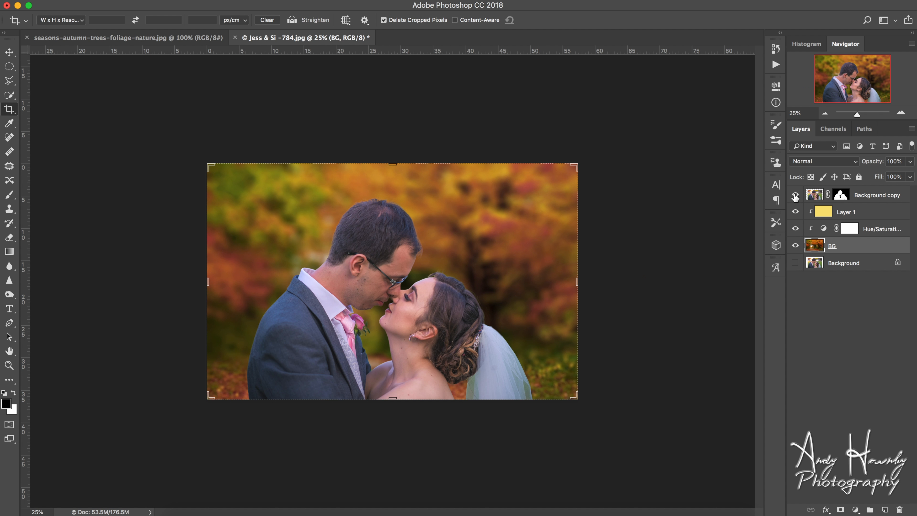
Add a Hue/Saturation adjustment clipped to the Background copy layer and switch to the Move tool.
left_click(860, 198)
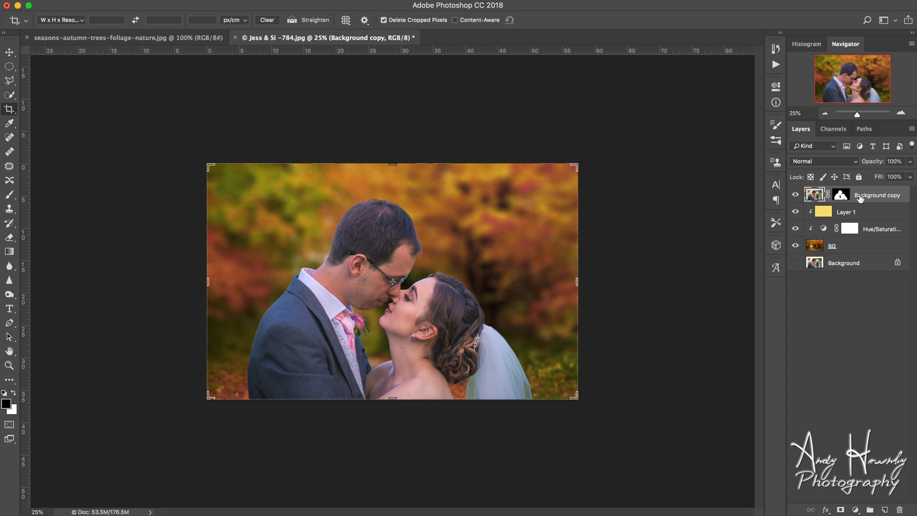
left_click(855, 510)
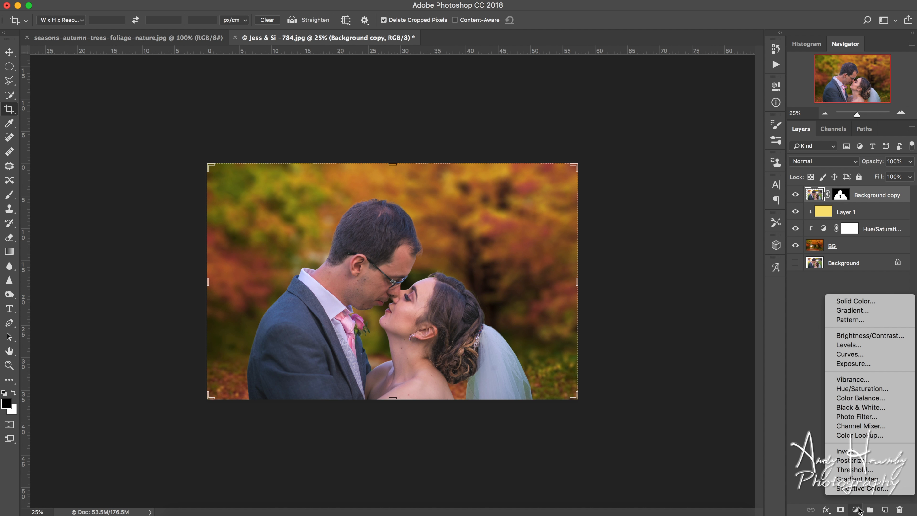
left_click(840, 388)
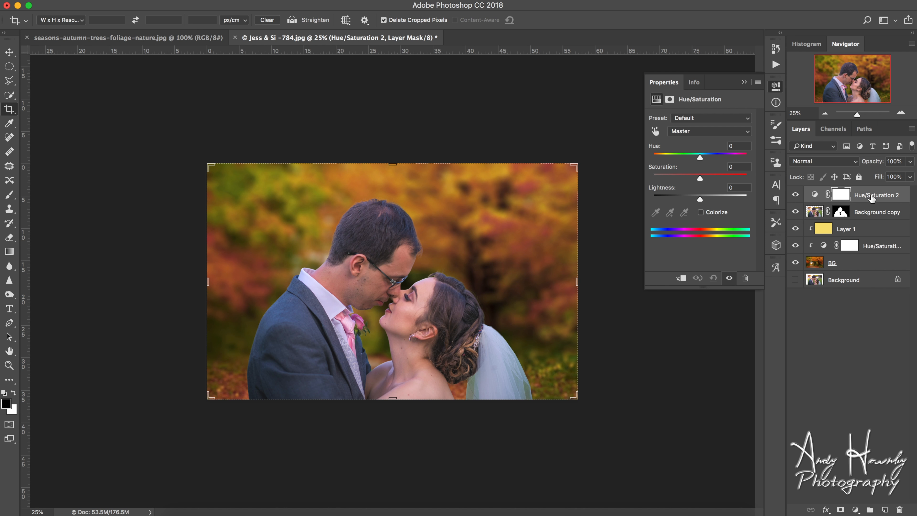
right_click(871, 197)
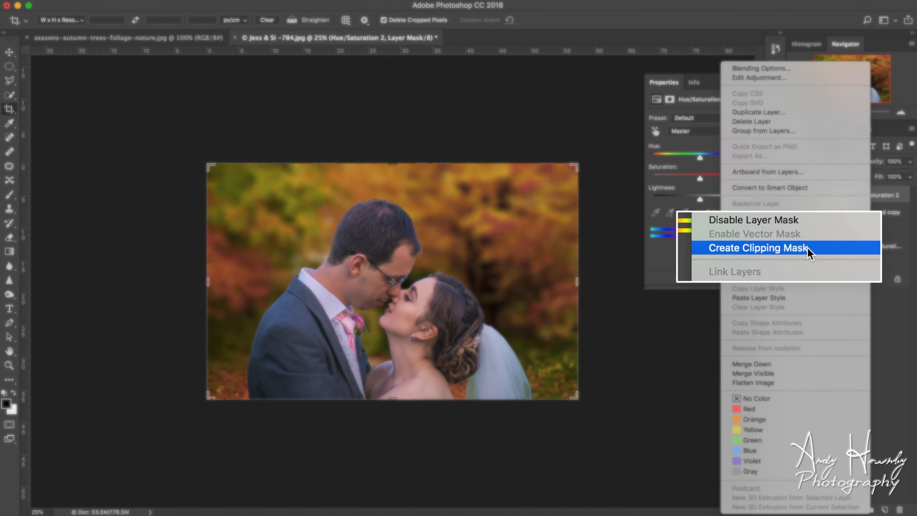
left_click(808, 247)
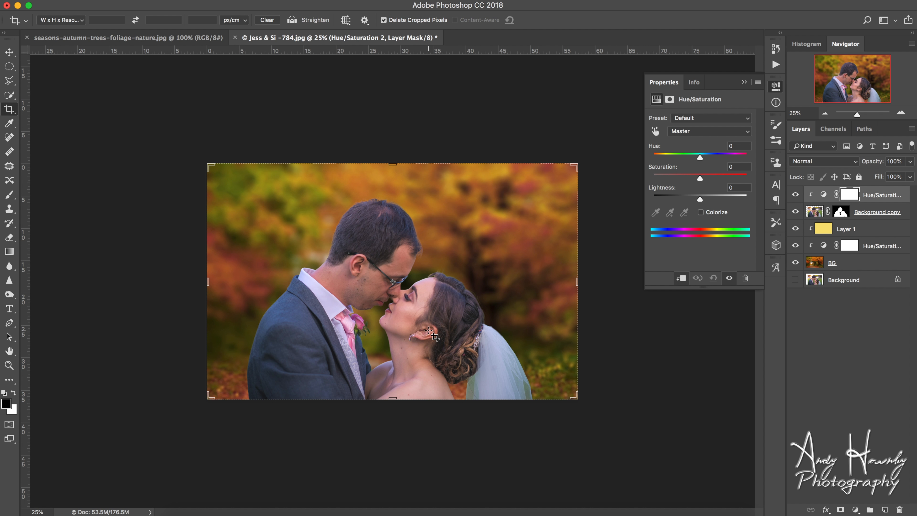
left_click(9, 53)
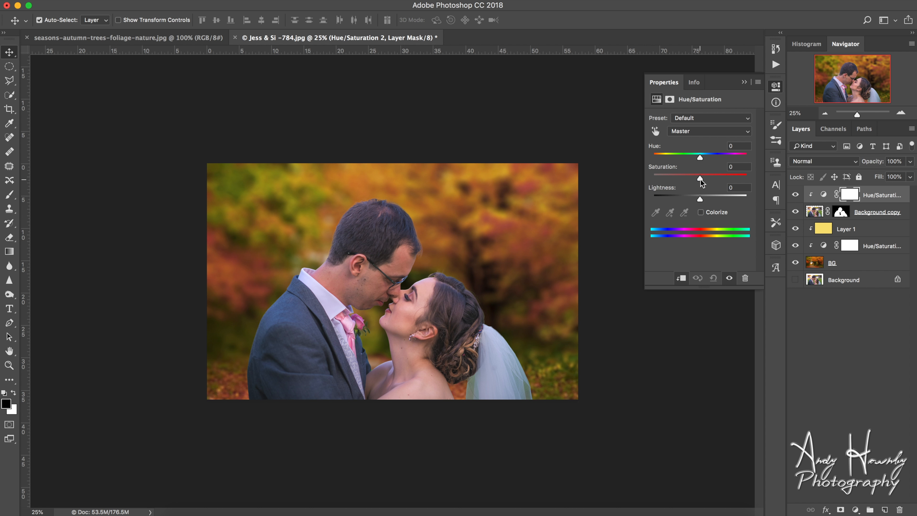
Set the couple's Hue/Saturation adjustment to a saturation of -9 and a hue of -1.
left_click_drag(700, 178, 698, 162)
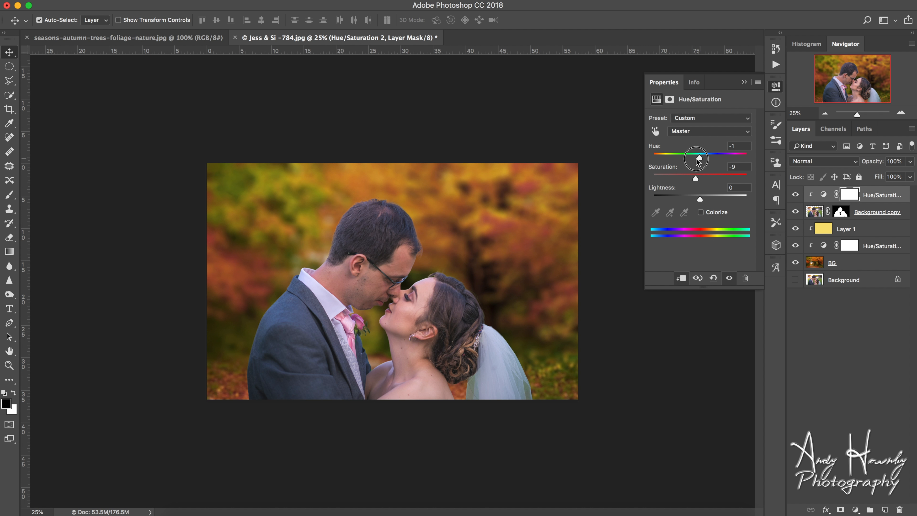
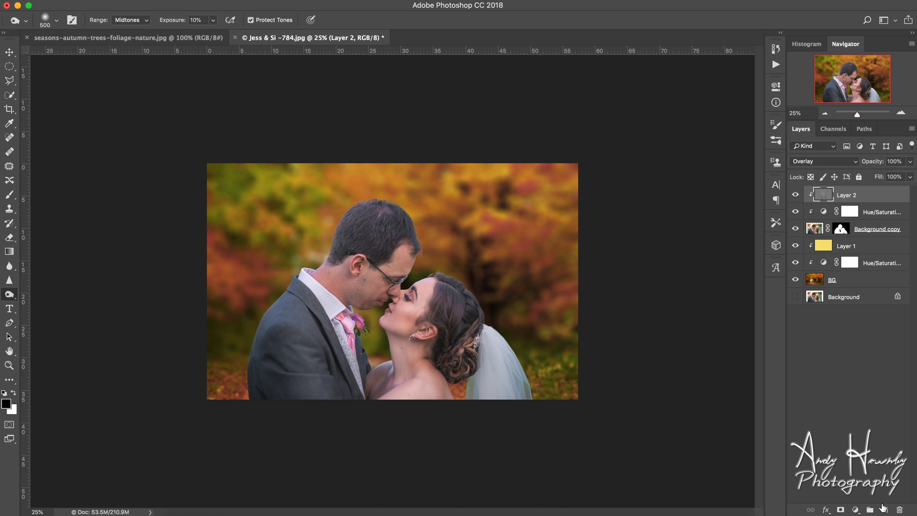
Add a Color Balance adjustment clipped to the couple's layers and set its midtones to +5 Cyan–Red and -12 Yellow–Blue.
left_click(855, 510)
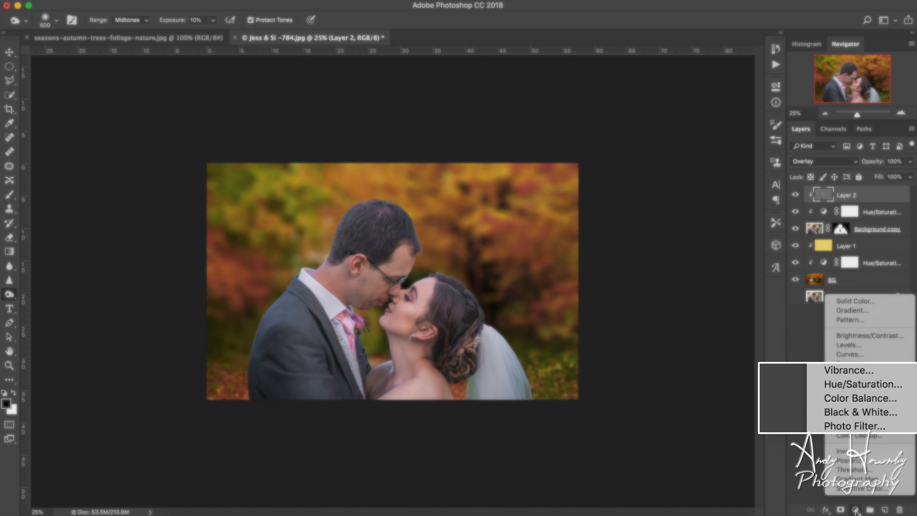
left_click(891, 401)
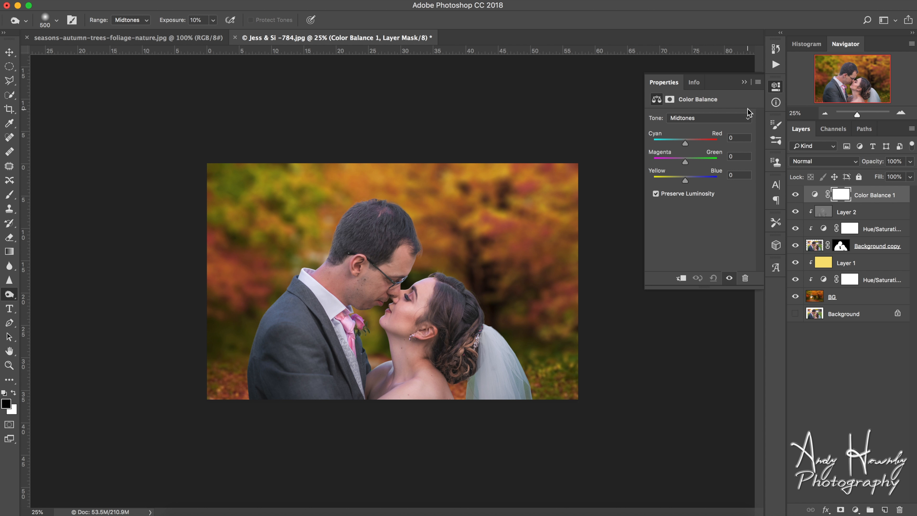
right_click(866, 195)
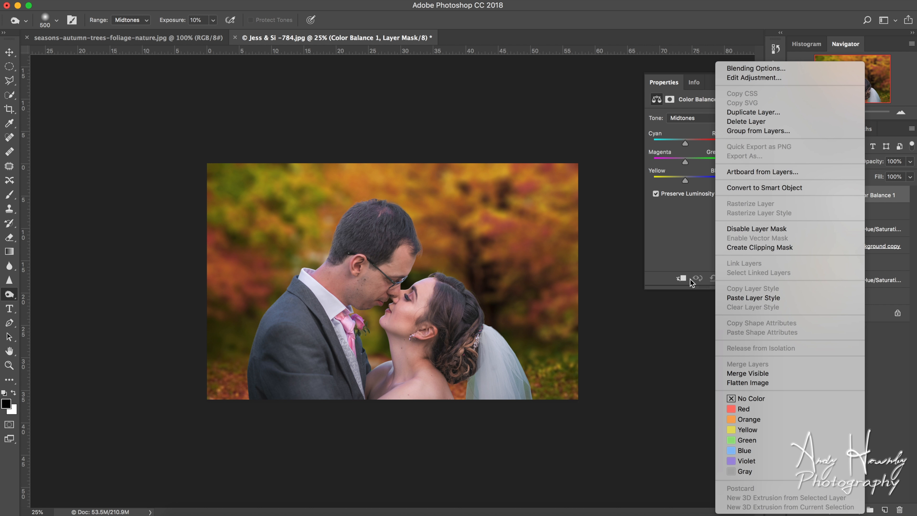
left_click(683, 258)
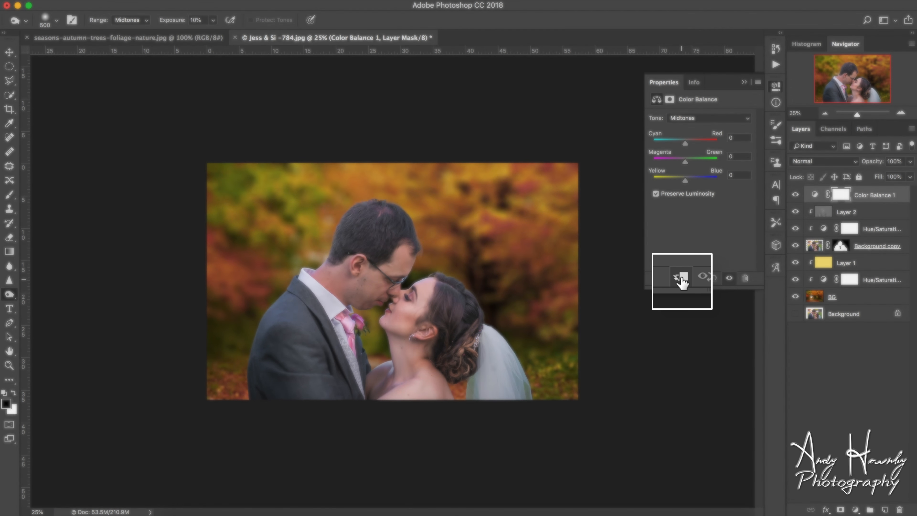
left_click(682, 279)
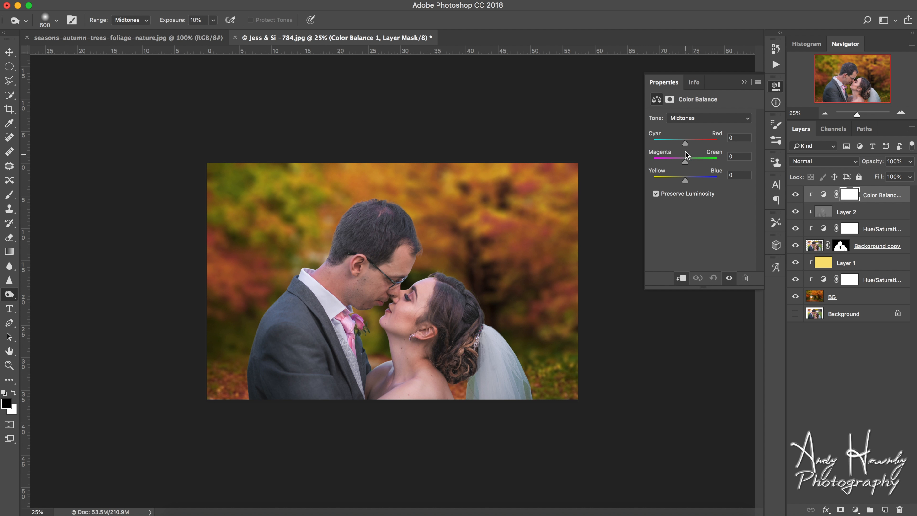
left_click_drag(685, 143, 686, 143)
left_click_drag(685, 180, 682, 185)
Set the Color Balance shadows to +8 Cyan–Red and -8 Yellow–Blue.
left_click(700, 119)
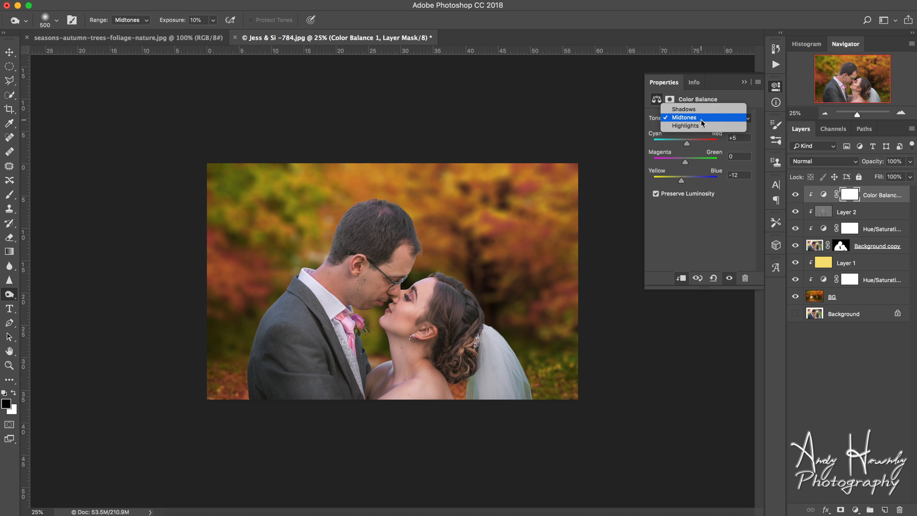
left_click(690, 111)
left_click_drag(687, 144, 688, 145)
left_click_drag(685, 180, 682, 178)
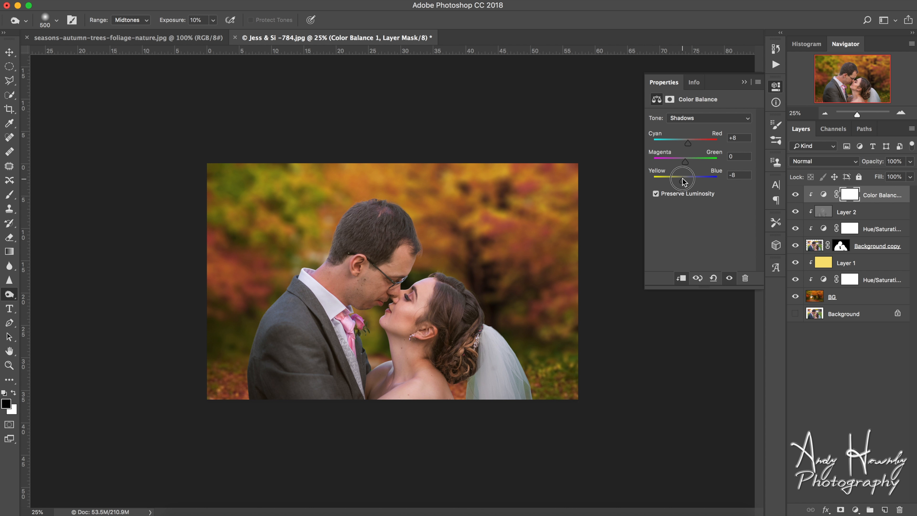
Set the Color Balance highlights to +3 Cyan–Red, -8 Magenta–Green and -5 Yellow–Blue, and collapse the adjustment's settings.
left_click(692, 119)
left_click(691, 136)
left_click_drag(686, 161, 688, 144)
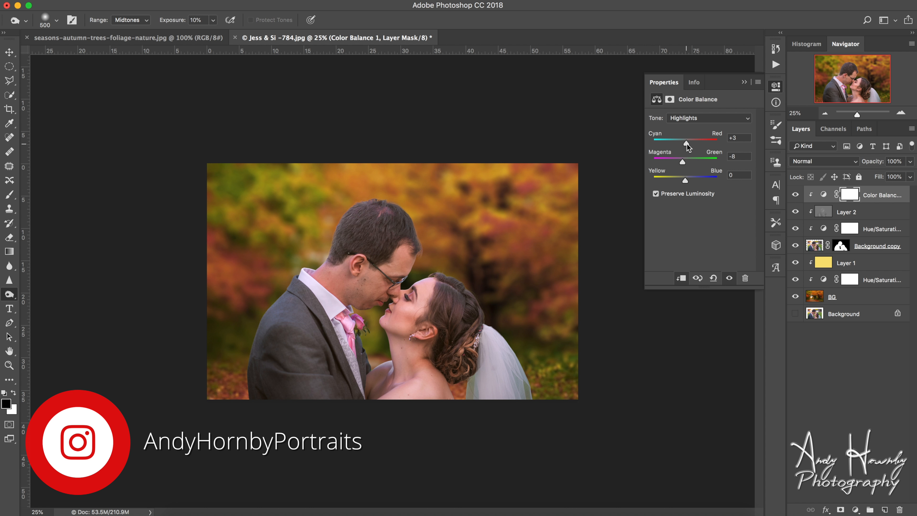
left_click_drag(685, 180, 685, 185)
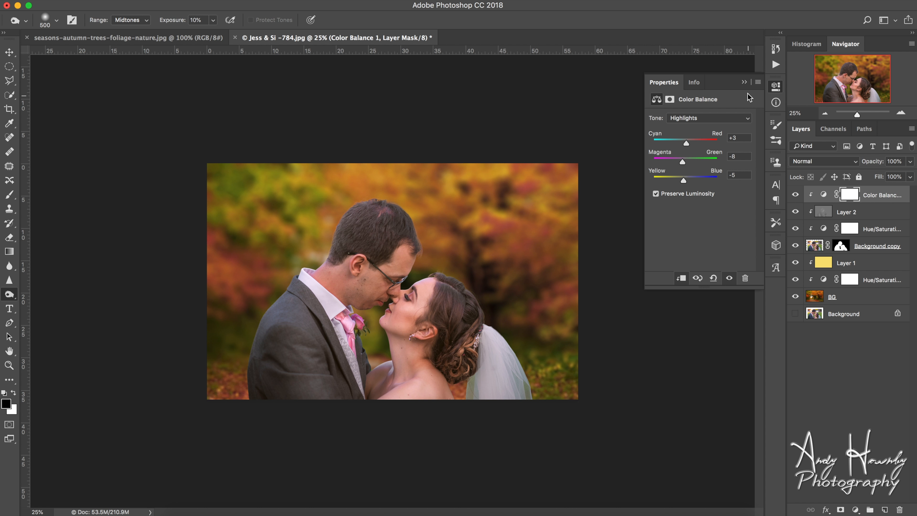
left_click(744, 82)
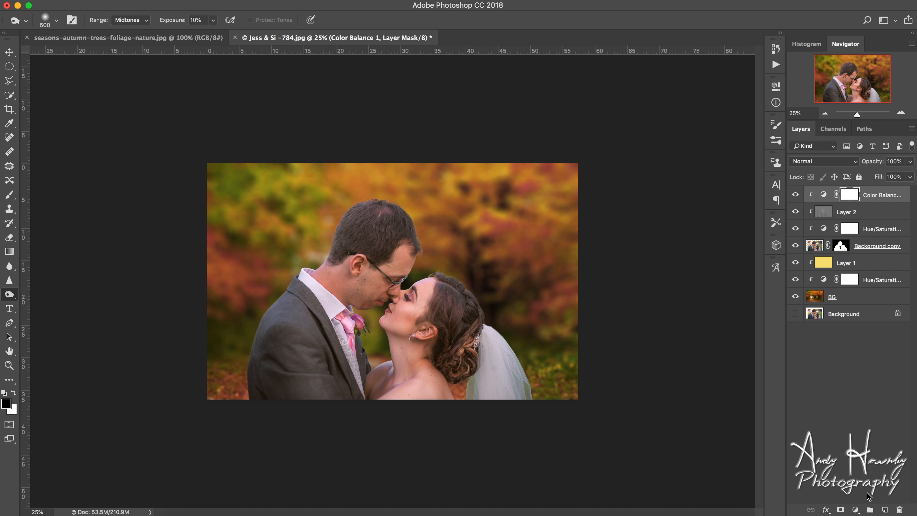
Add a Brightness/Contrast adjustment clipped to the couple's layers with brightness -14 and contrast 22.
left_click(855, 510)
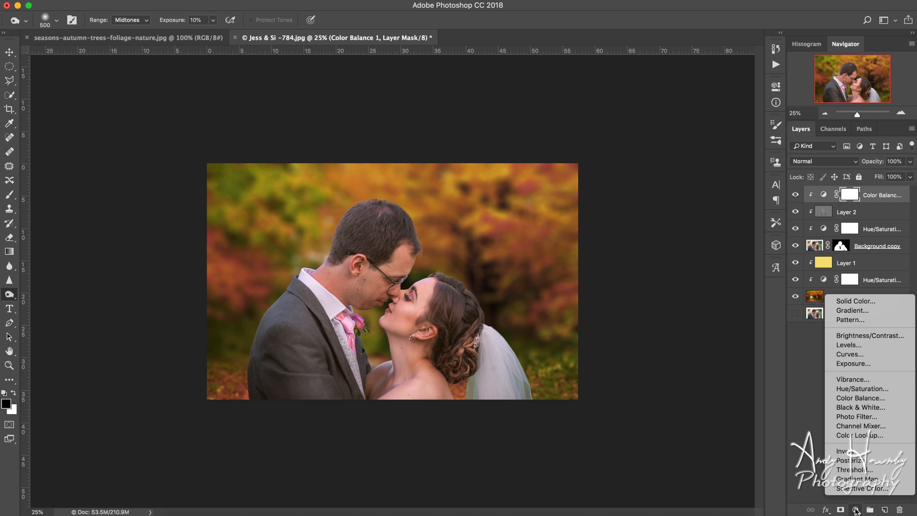
left_click(853, 335)
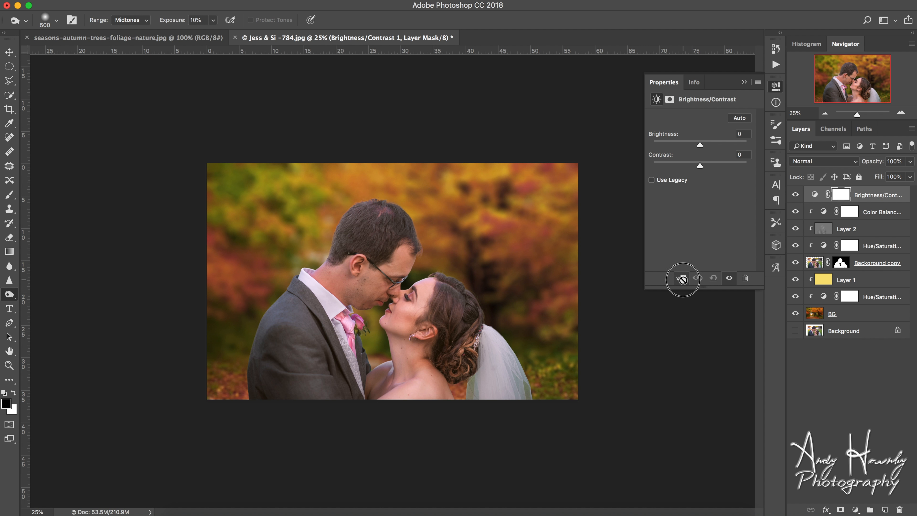
left_click(682, 278)
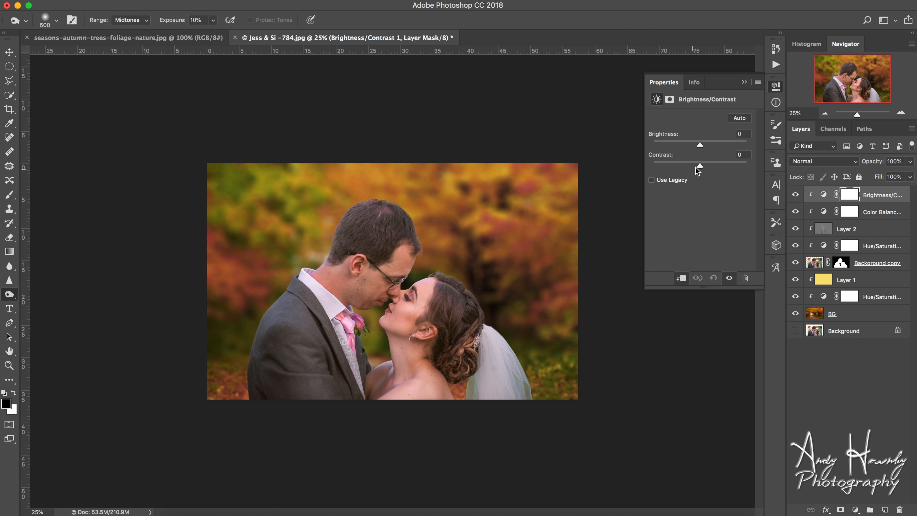
left_click_drag(700, 169, 696, 147)
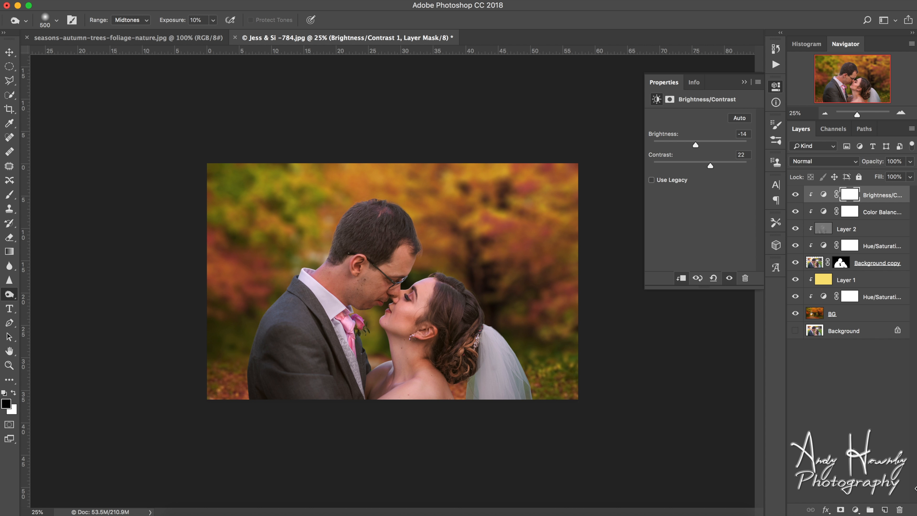
Add another Hue/Saturation adjustment clipped to the couple's layers and slightly lower its saturation.
left_click(855, 509)
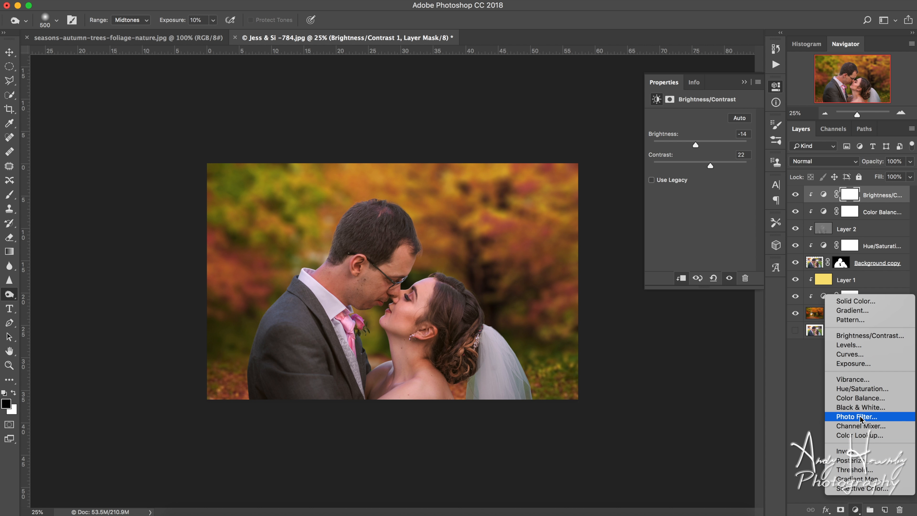
left_click(860, 389)
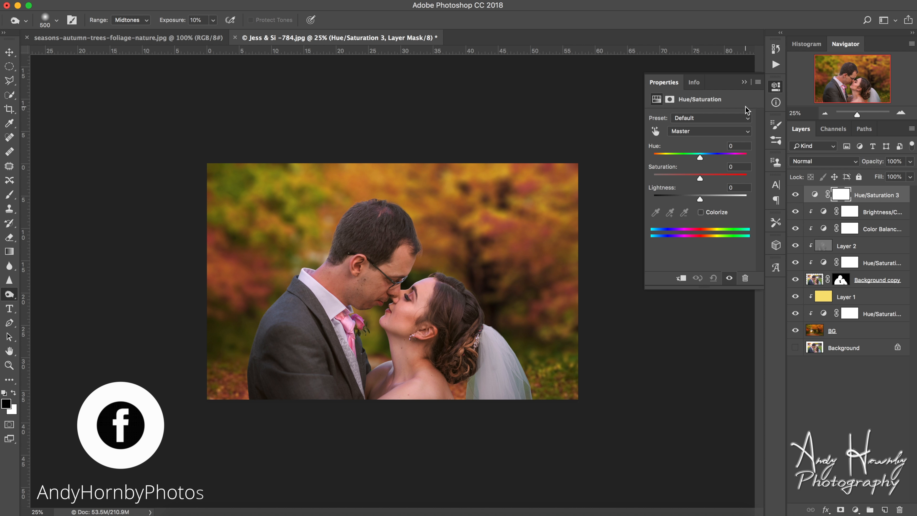
left_click(681, 278)
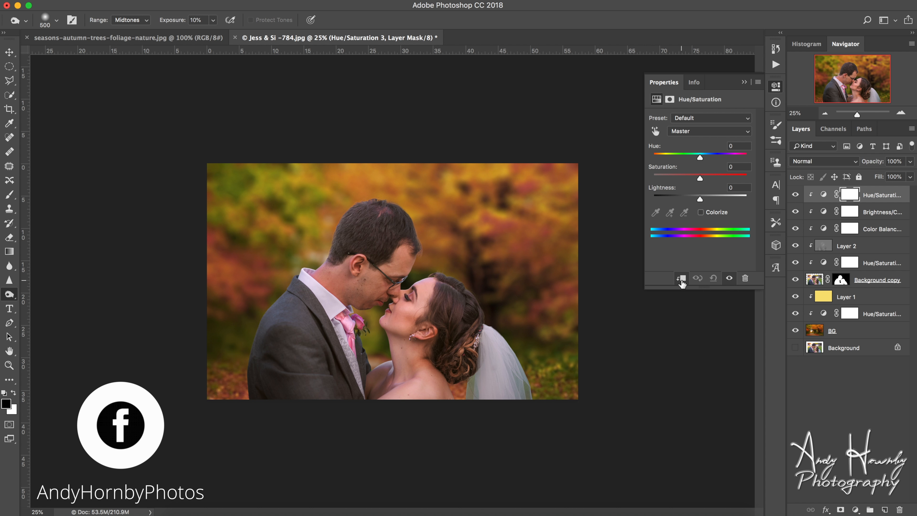
left_click_drag(699, 181, 697, 181)
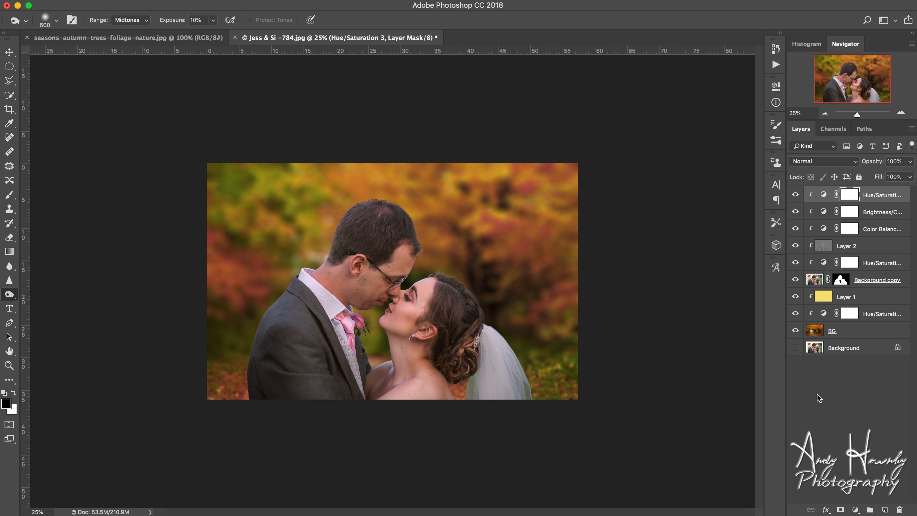
Add a Gradient Map adjustment above the couple's layers using the Blue, Red, Yellow preset.
left_click(855, 510)
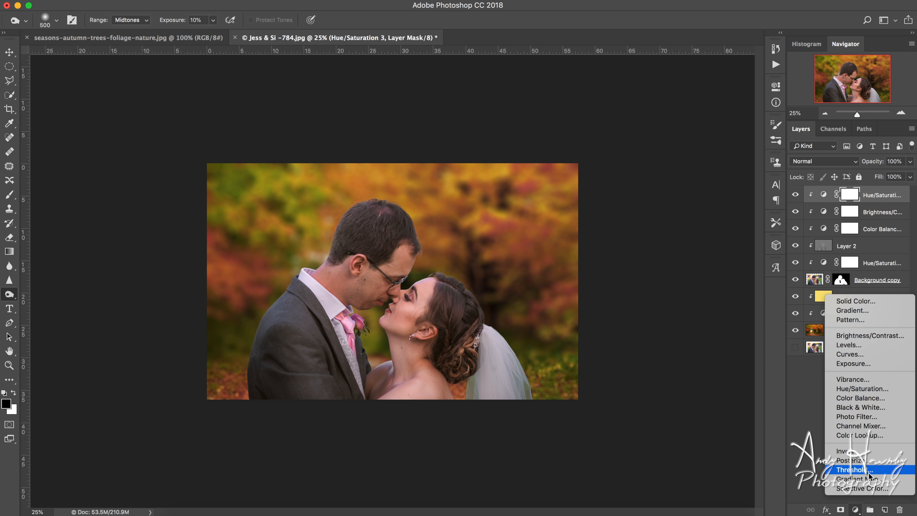
left_click(870, 480)
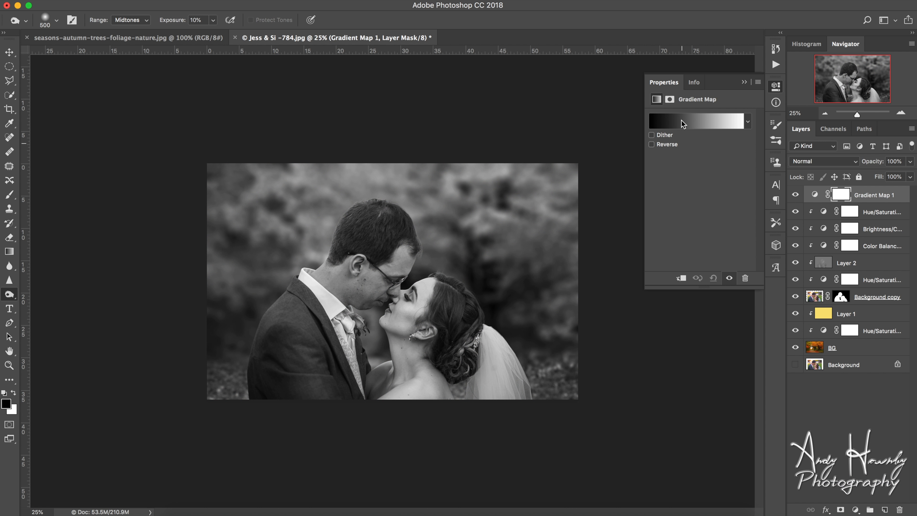
left_click(686, 124)
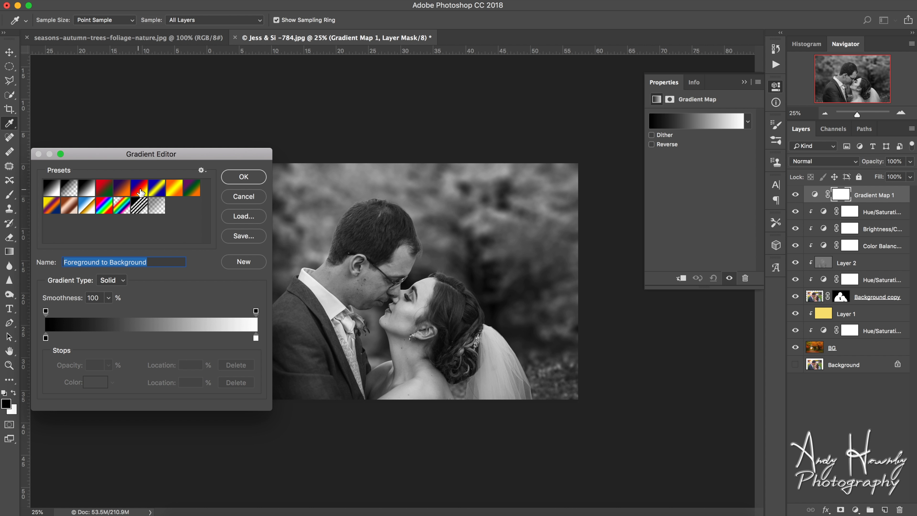
left_click(139, 191)
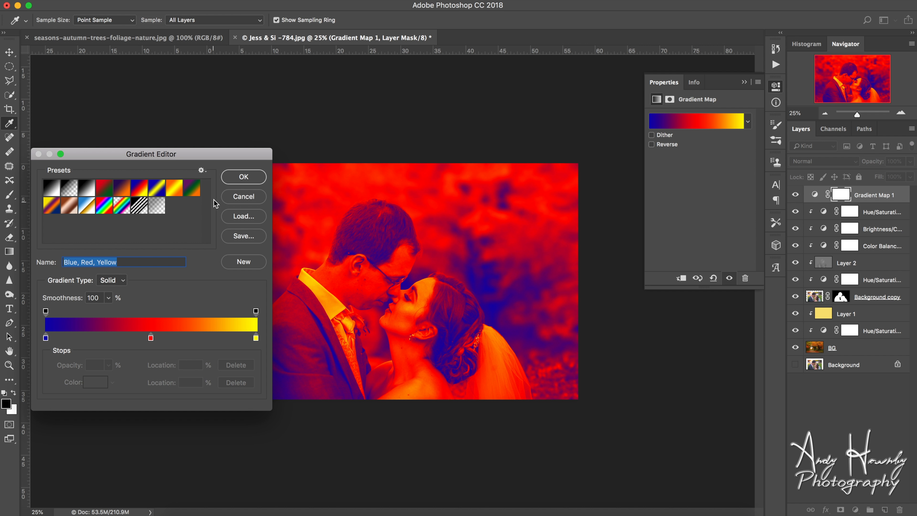
left_click(244, 177)
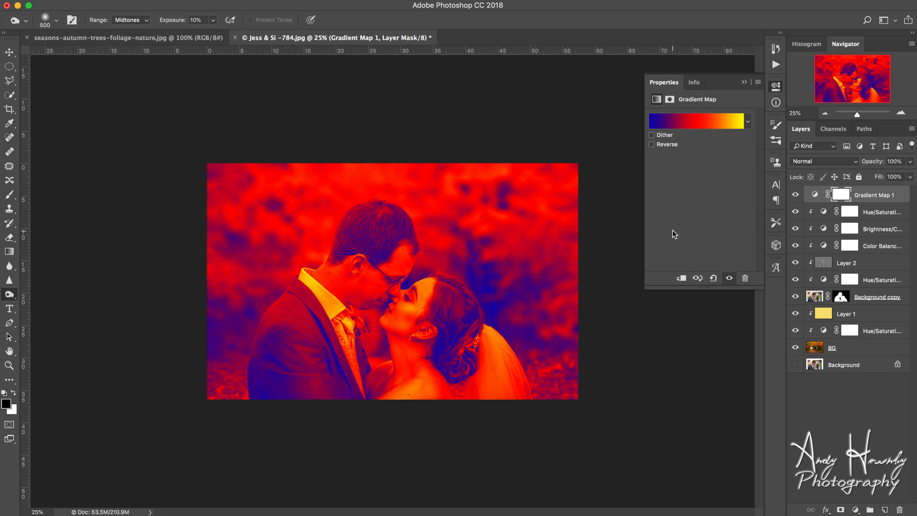
Set the Gradient Map layer's blend mode to Overlay and its opacity to 11%.
left_click(833, 162)
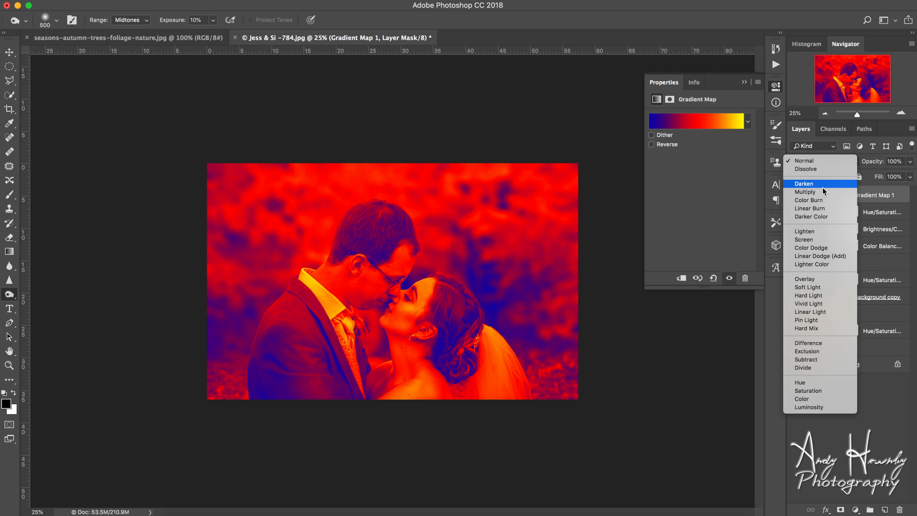
left_click(815, 280)
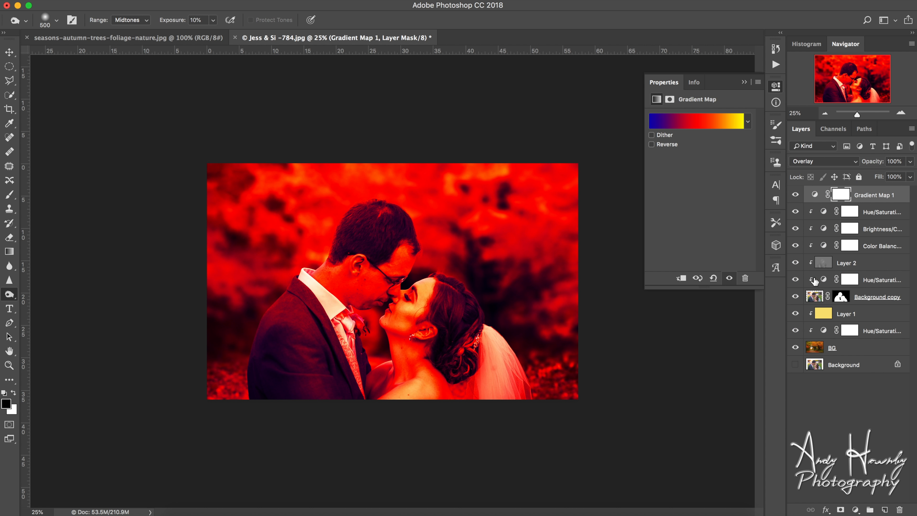
left_click(910, 161)
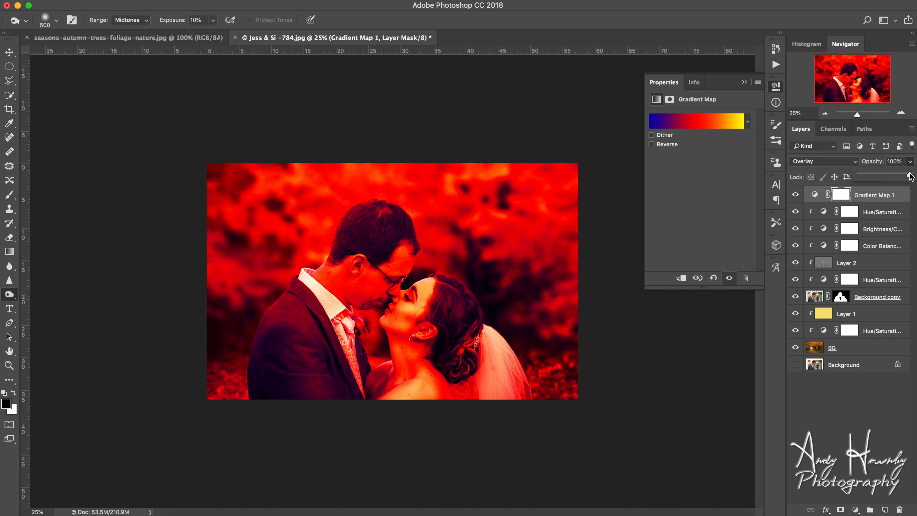
left_click_drag(910, 176, 866, 179)
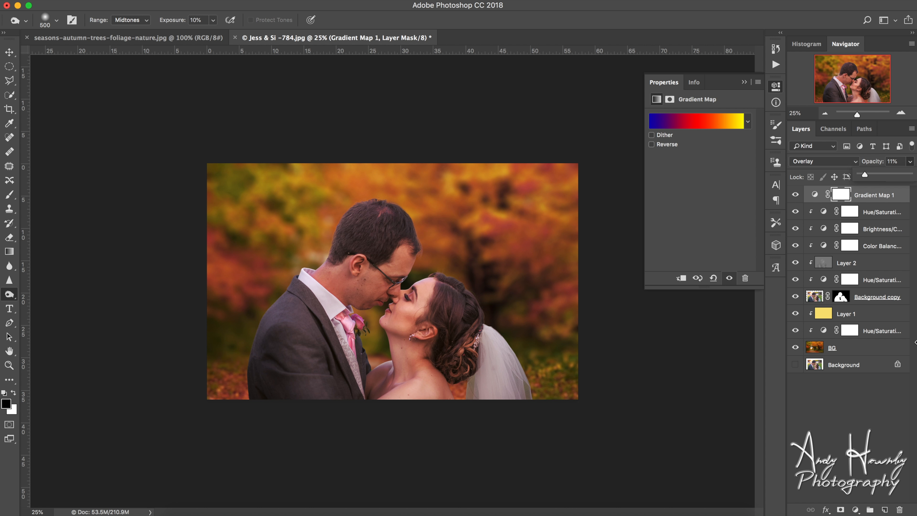
Add a Levels adjustment above the Gradient Map and clip it to the layer below.
left_click(853, 510)
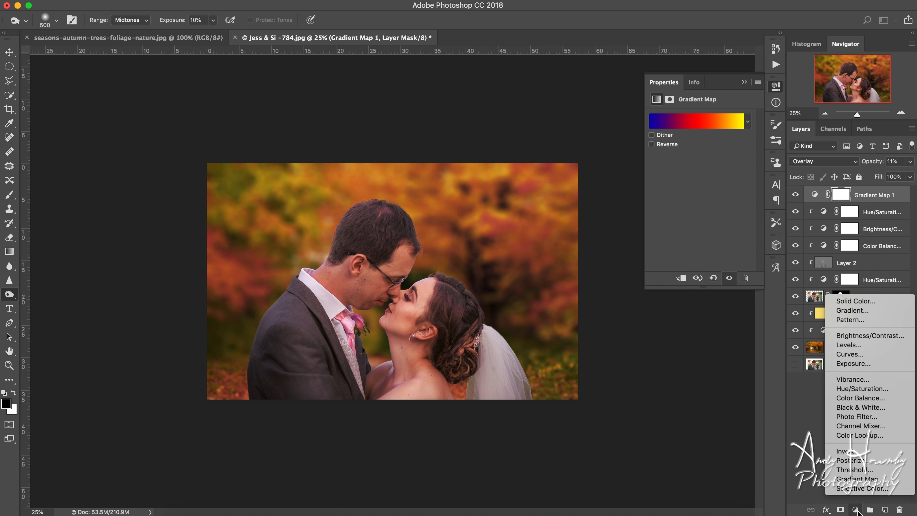
left_click(859, 349)
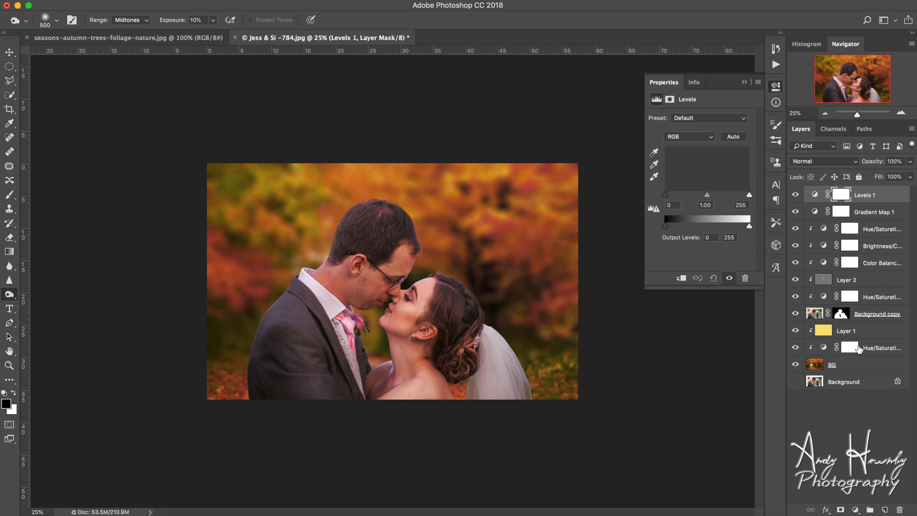
left_click(681, 279)
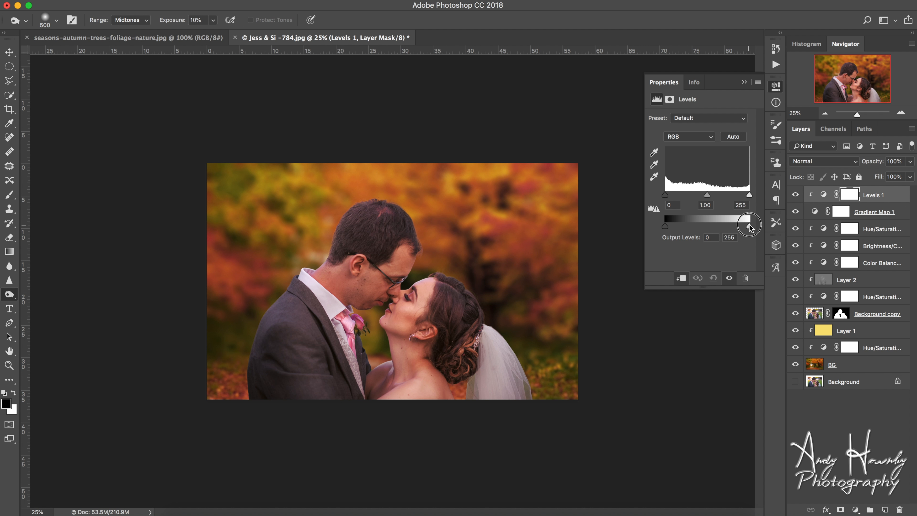
Clip the Gradient Map to the couple's layers as well and set the Levels output range to 13–233.
left_click_drag(749, 226, 739, 226)
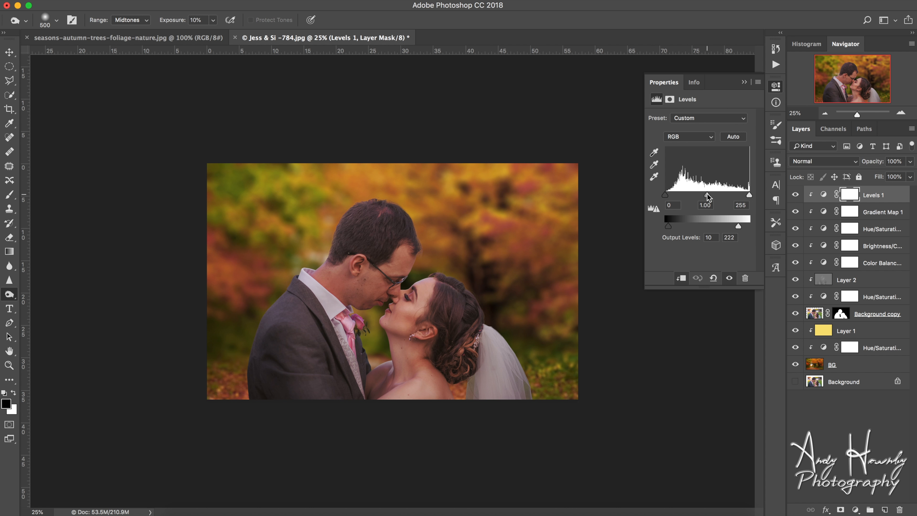
left_click_drag(666, 228, 670, 231)
left_click_drag(738, 227, 742, 226)
left_click_drag(707, 195, 709, 197)
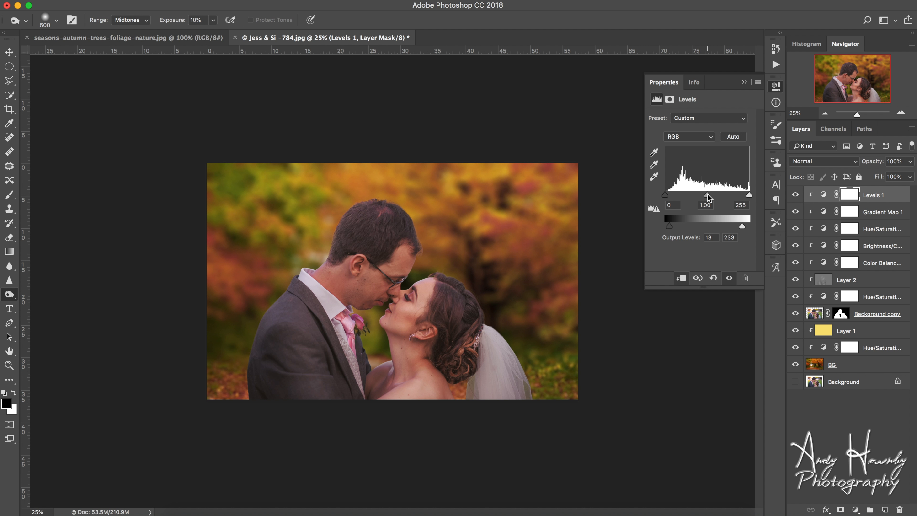
left_click(745, 82)
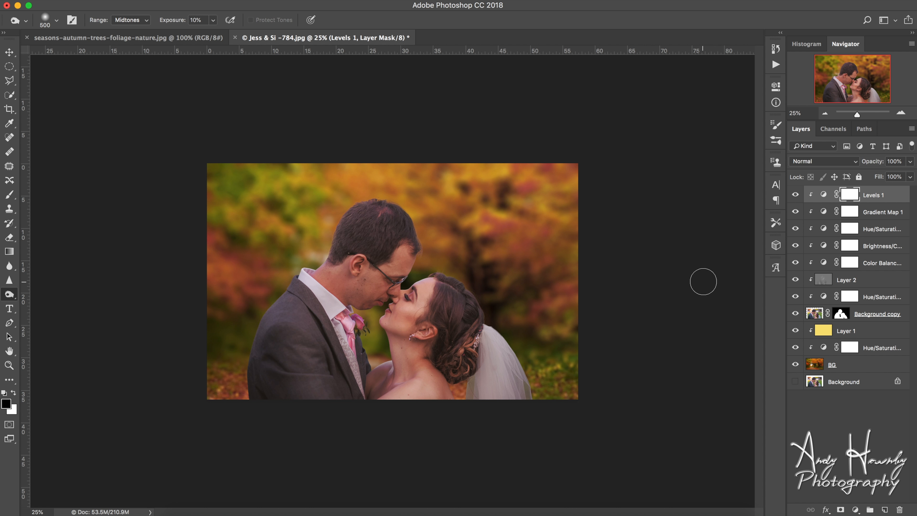
Add a new layer above the Levels adjustment and enlarge the Brush to 2400 px.
left_click(885, 510)
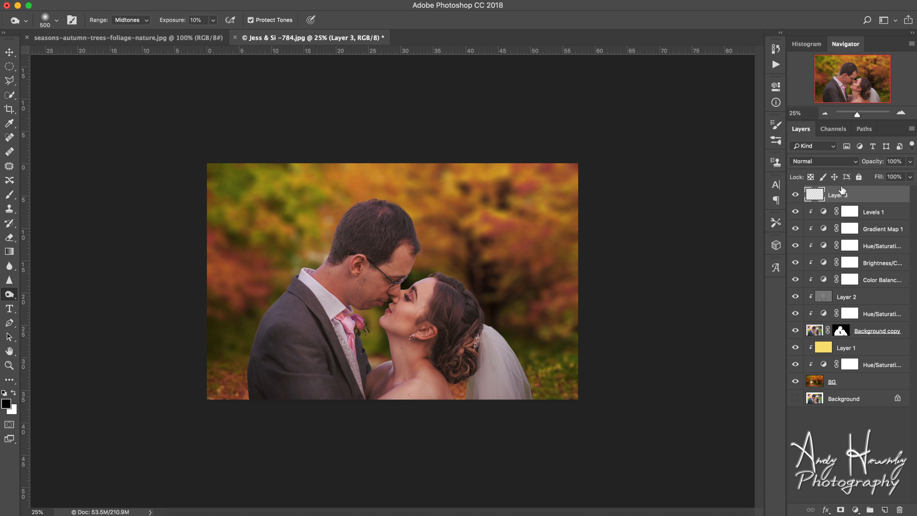
key("b")
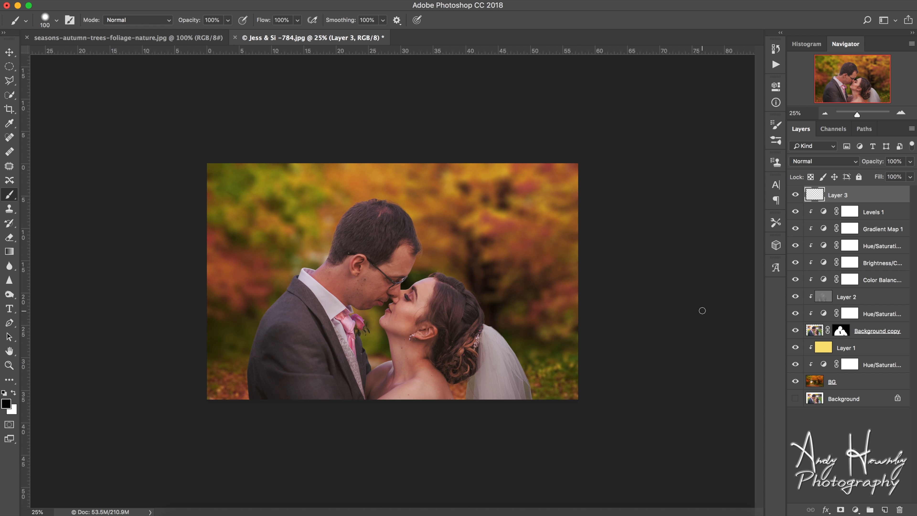
key("bracketright")
key("bracketright")
key("bracketright")
key("bracketright")
key("bracketright")
key("bracketright")
key("bracketright")
key("bracketright")
key("bracketright")
key("bracketright")
key("bracketright")
key("bracketright")
key("bracketright")
key("bracketright")
key("bracketright")
key("bracketright")
key("bracketright")
key("bracketright")
key("bracketright")
key("bracketright")
key("bracketright")
key("bracketright")
key("bracketright")
key("bracketright")
key("bracketright")
key("bracketright")
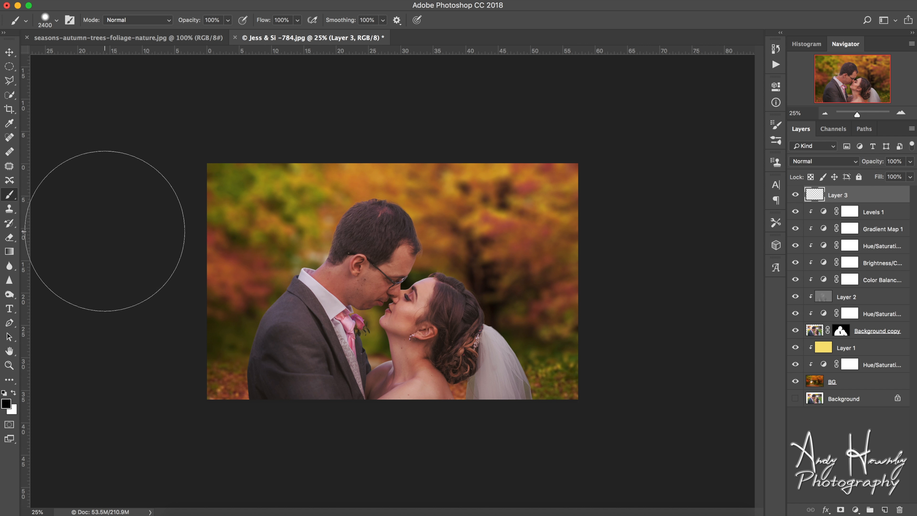
Set the foreground colour to a bright golden yellow with a hue of 51° for the Brush.
left_click(7, 403)
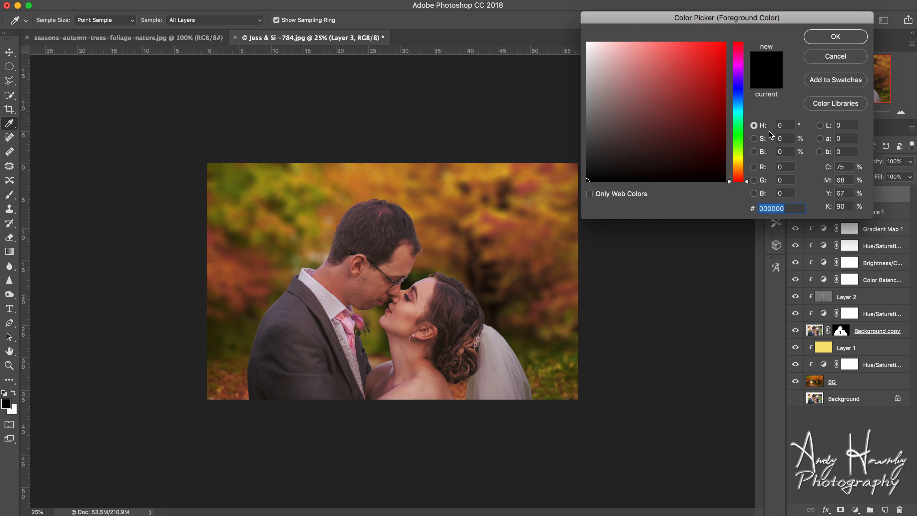
left_click(739, 162)
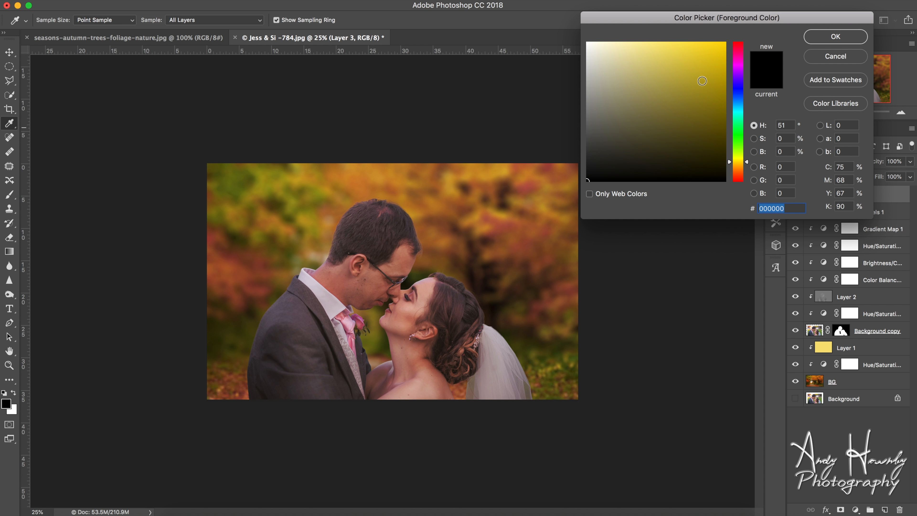
left_click(678, 45)
left_click(835, 37)
key("b")
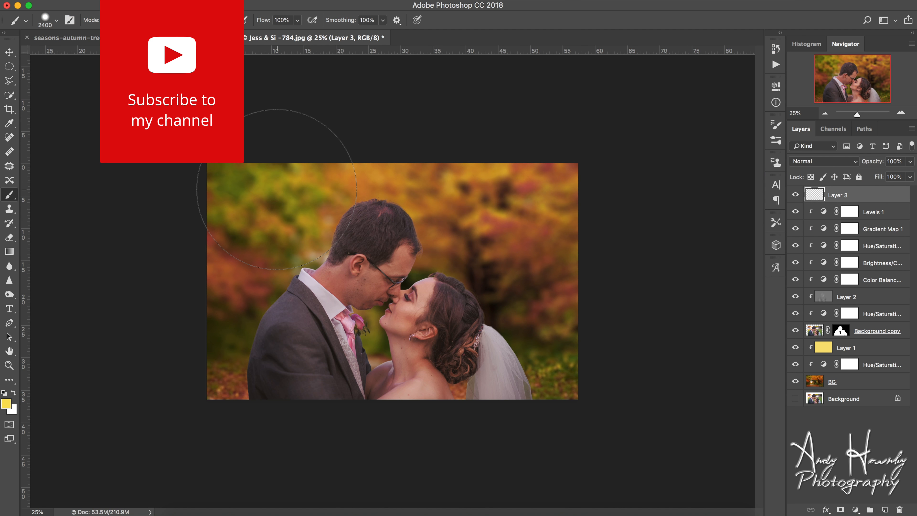
Soften the brush edge, enlarge it to 3300 px and paint one yellow glow in the photo's upper-left corner.
left_click(239, 198)
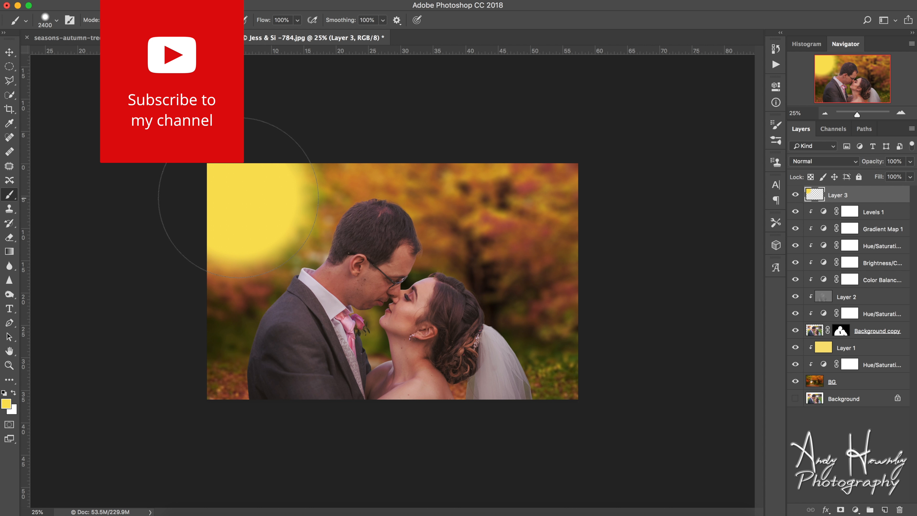
key("super+z")
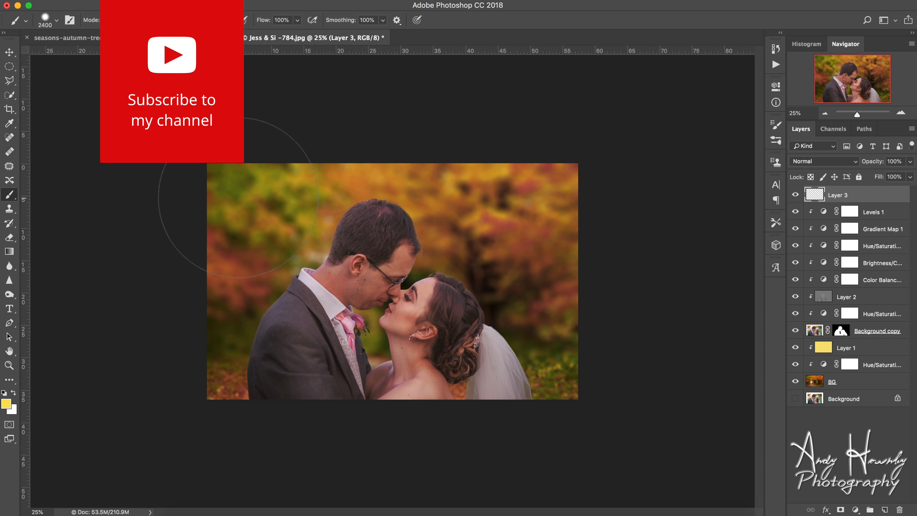
key("shift+bracketleft")
key("shift+bracketleft")
key("shift+bracketleft")
key("bracketright")
key("bracketright")
key("bracketright")
key("bracketright")
key("bracketright")
key("bracketright")
key("bracketright")
key("bracketright")
key("bracketright")
left_click(238, 198)
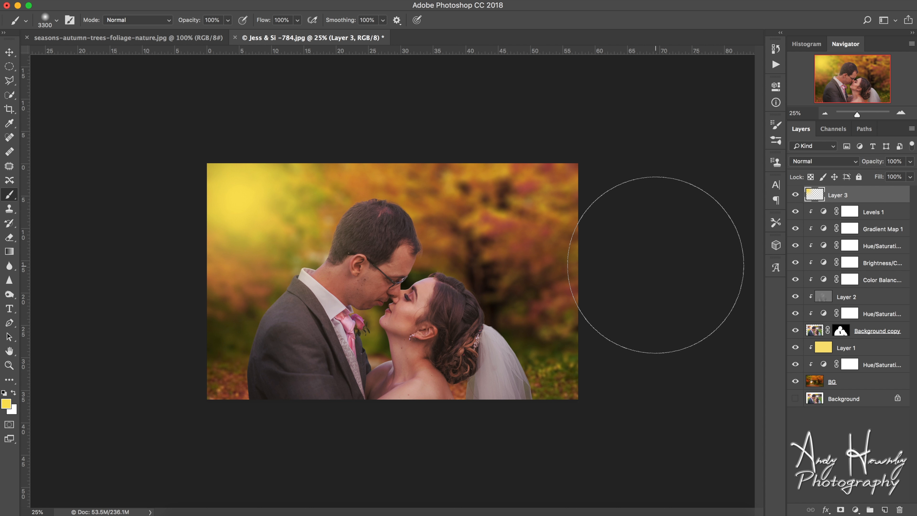
Set the yellow glow layer's blend mode to Soft Light and its opacity to 36%.
left_click(851, 166)
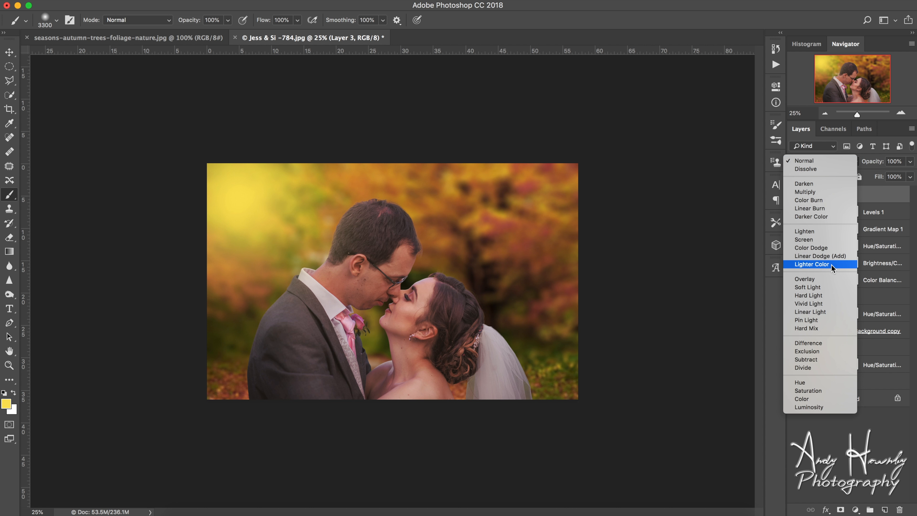
left_click(832, 281)
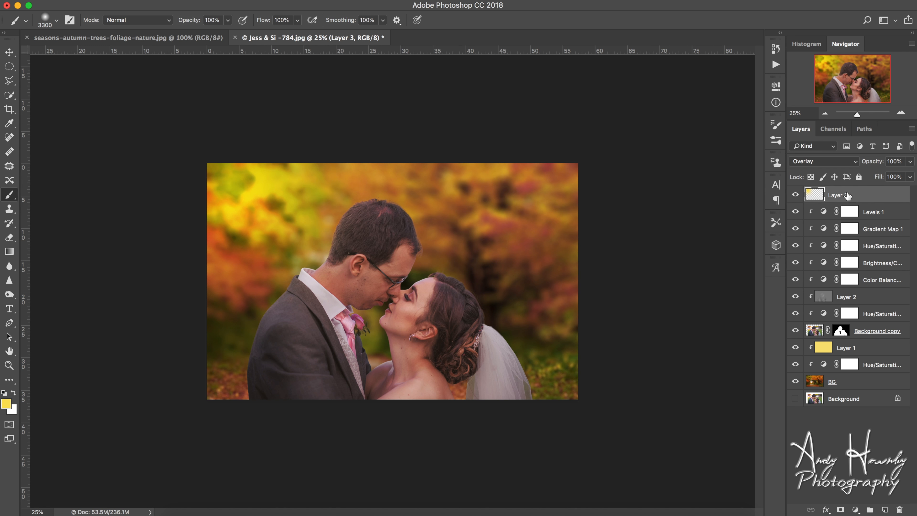
left_click(848, 165)
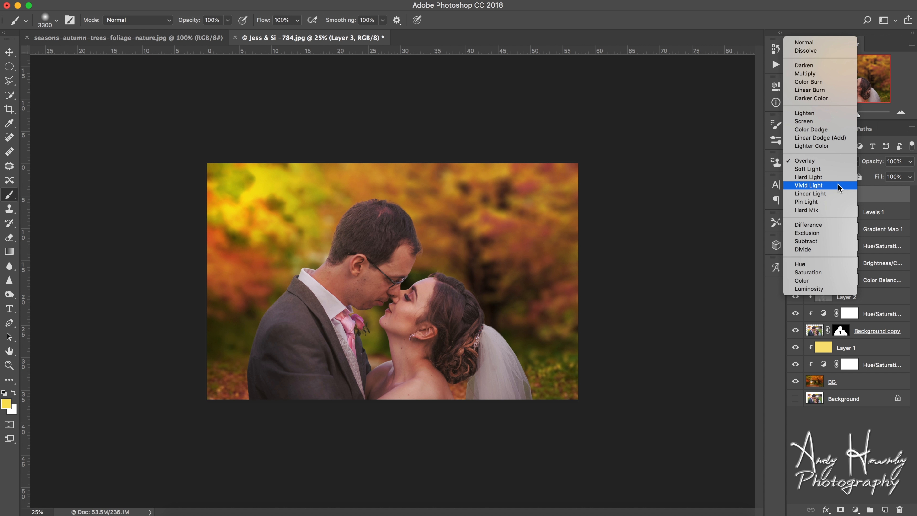
left_click(837, 194)
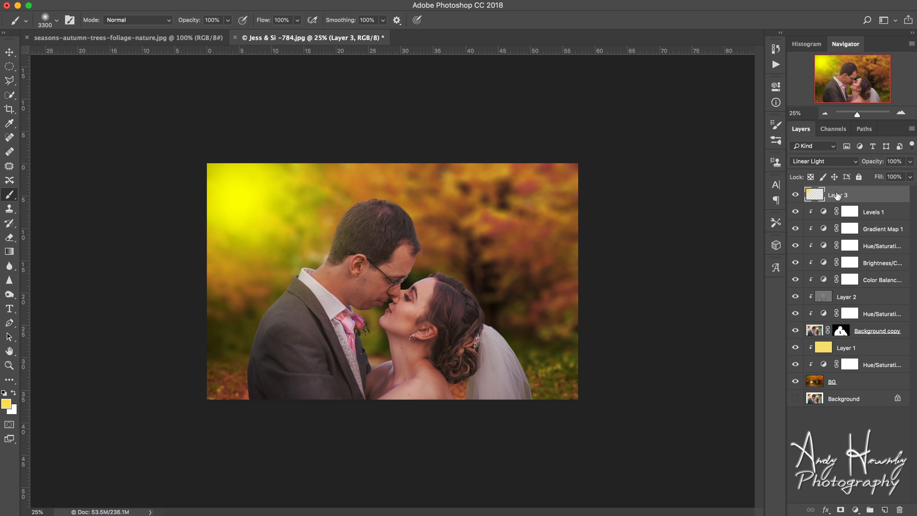
left_click(826, 161)
left_click(826, 138)
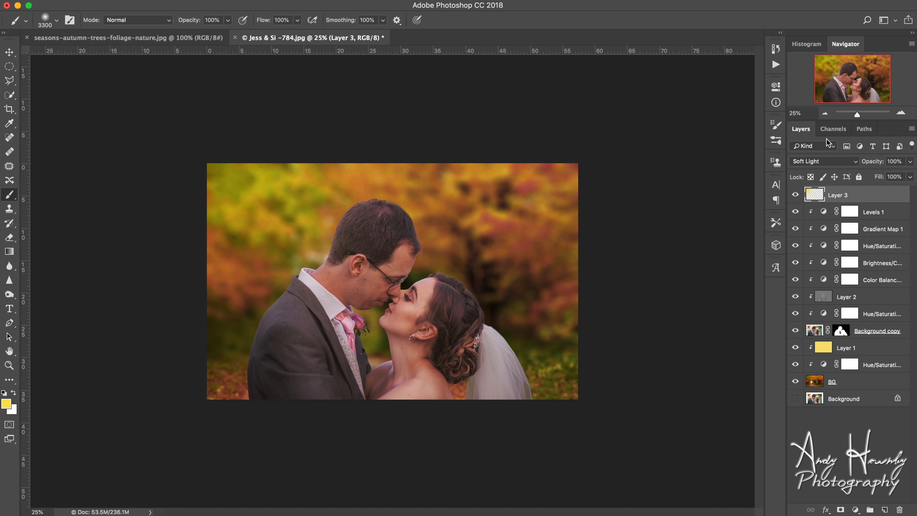
left_click(910, 162)
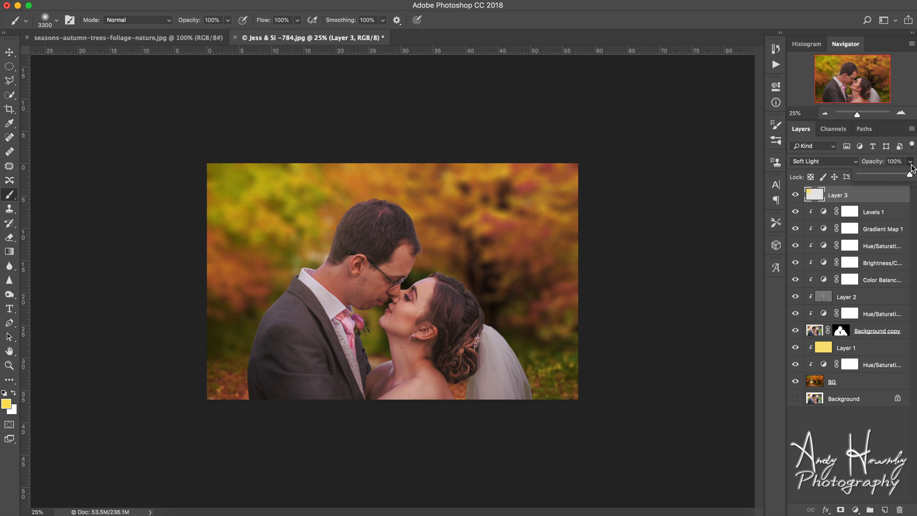
left_click_drag(910, 173, 878, 177)
Stretch the yellow glow towards the right to about 125% of its width, keeping its height.
key("super+t")
left_click_drag(424, 274, 477, 275)
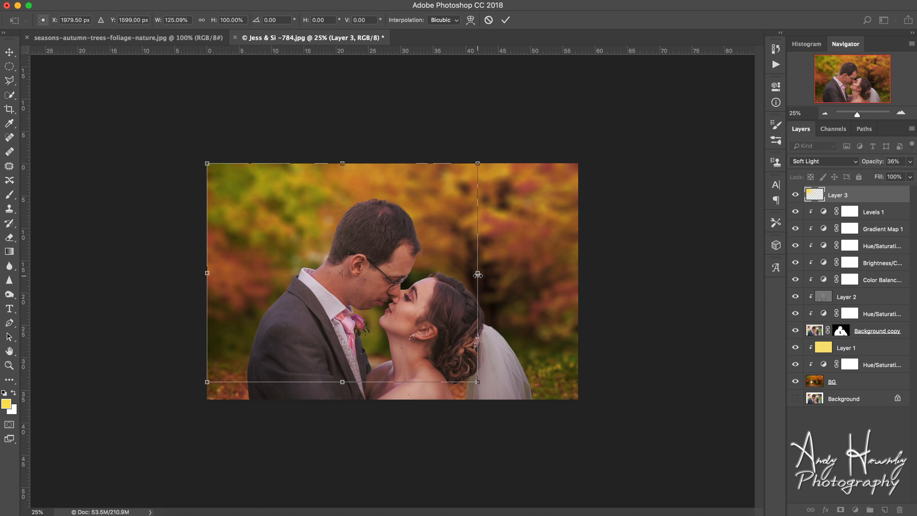
key("Return")
key("b")
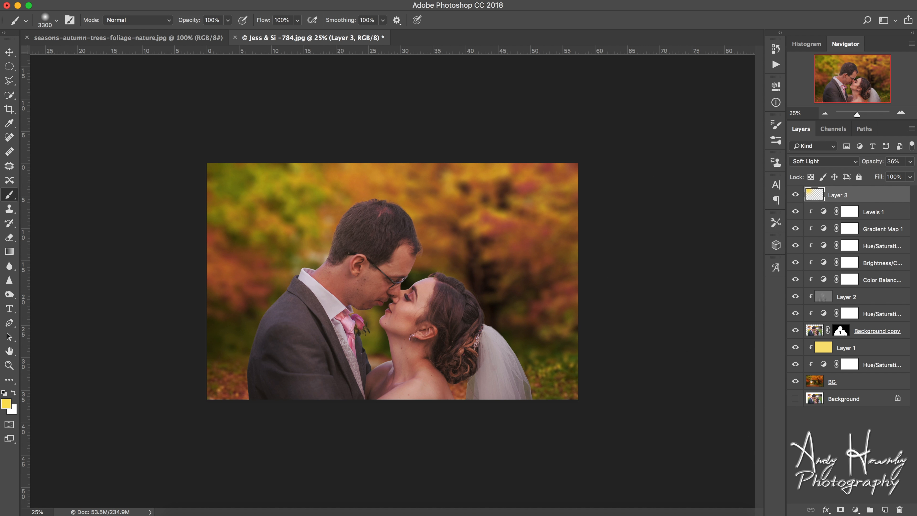
Add another layer on top and paint a soft white glow over the foliage in the photo's upper-left corner.
left_click(885, 509)
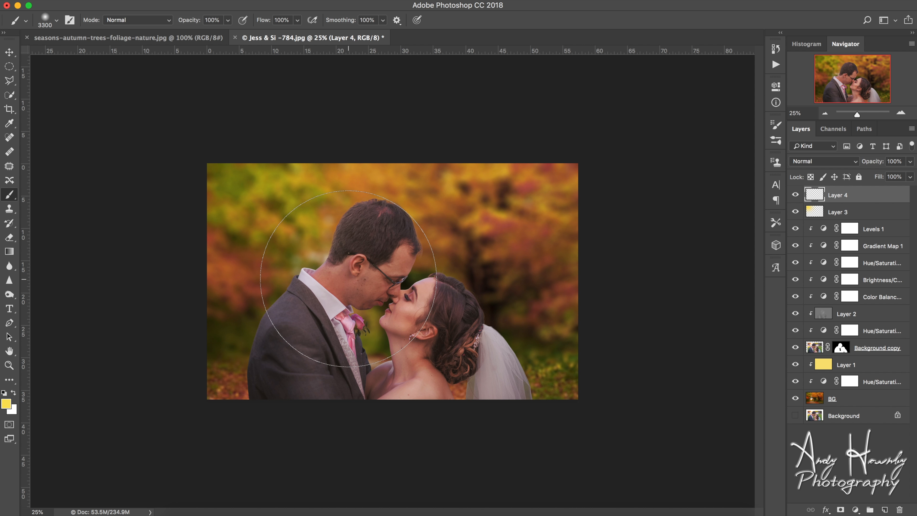
key("d")
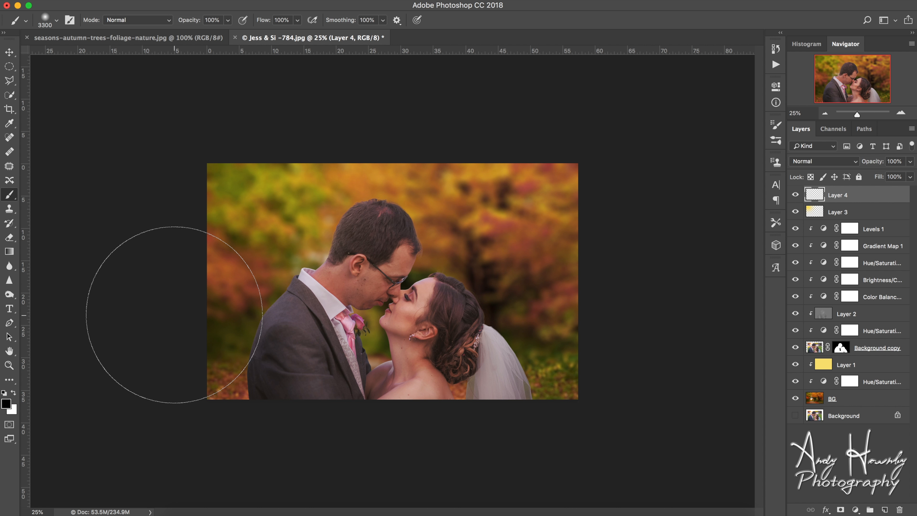
key("x")
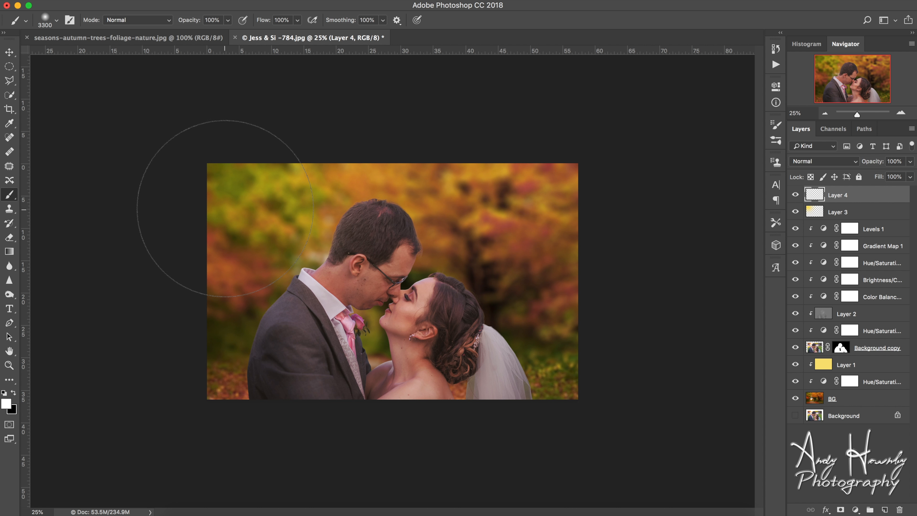
left_click(250, 193)
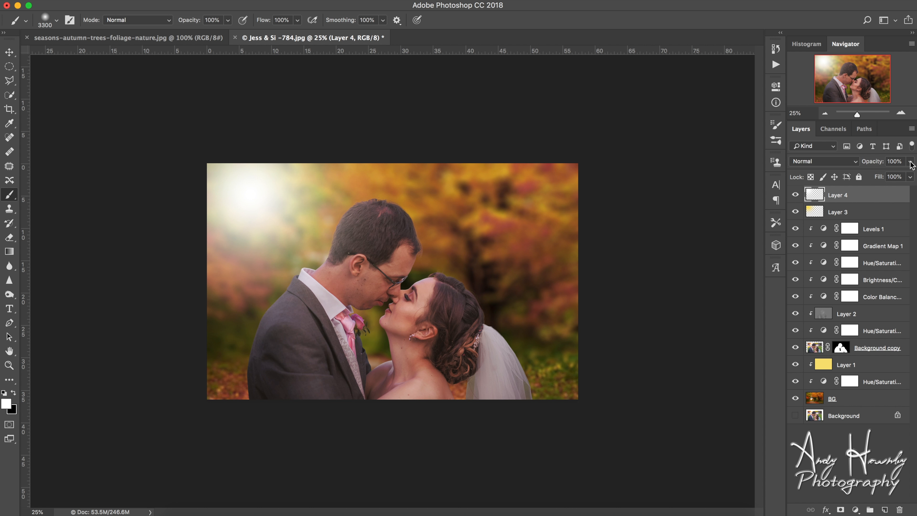
Apply a Gaussian Blur with a radius of 247.5 pixels to the white glow layer.
left_click(265, 0)
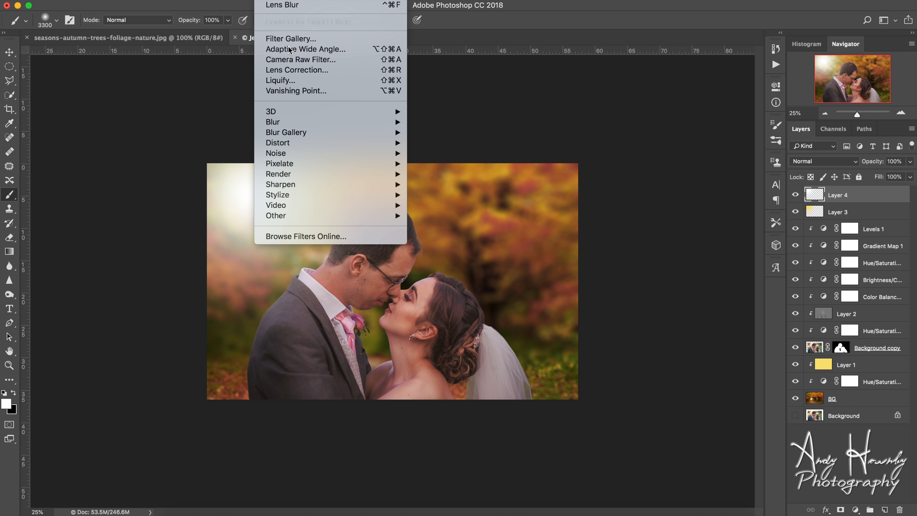
mouse_move(393, 122)
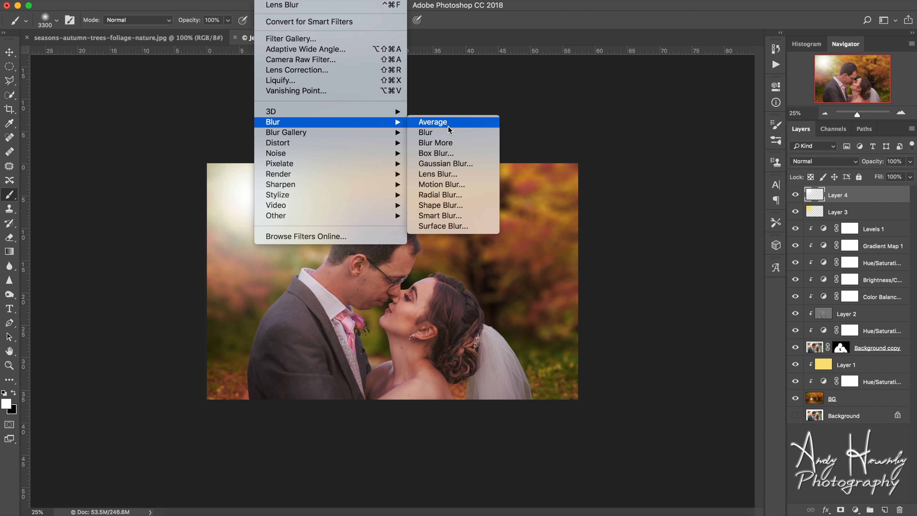
left_click(461, 163)
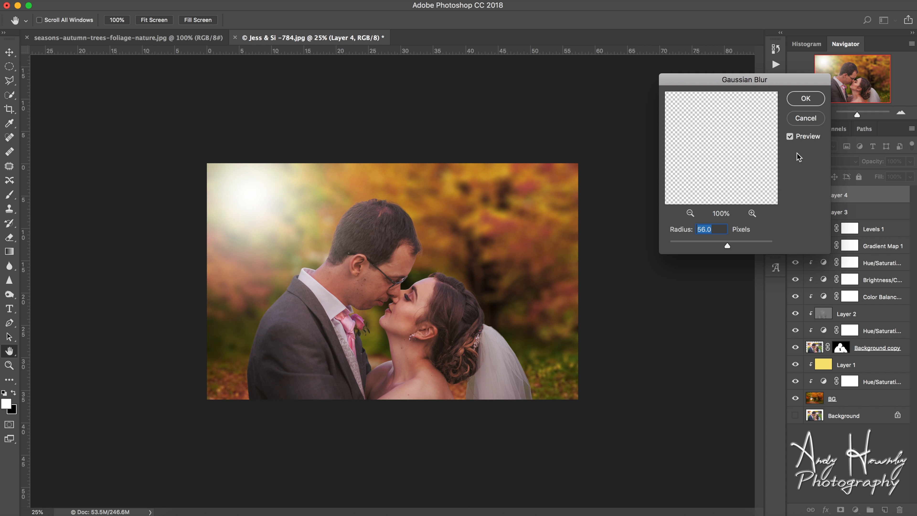
left_click_drag(728, 245, 745, 245)
left_click_drag(751, 82, 638, 82)
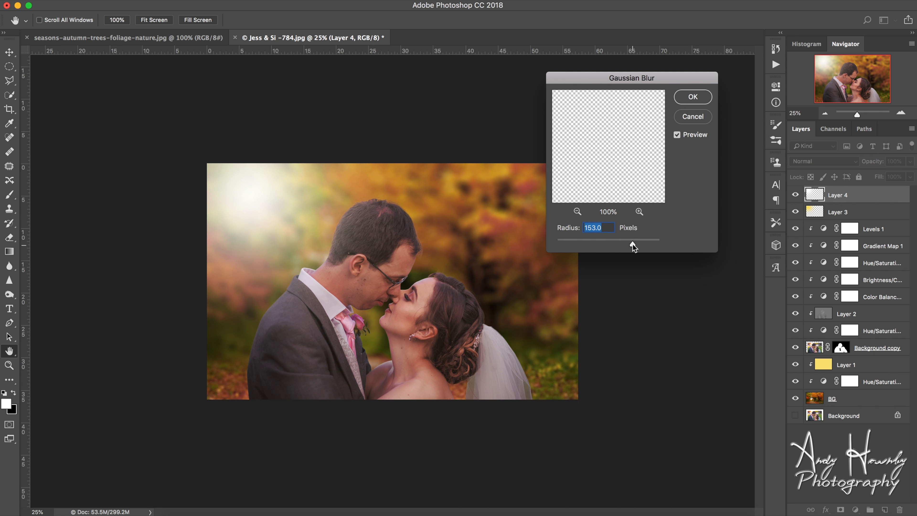
mouse_move(633, 245)
left_mouse_down()
mouse_move(655, 245)
mouse_move(608, 245)
mouse_move(643, 246)
left_mouse_up()
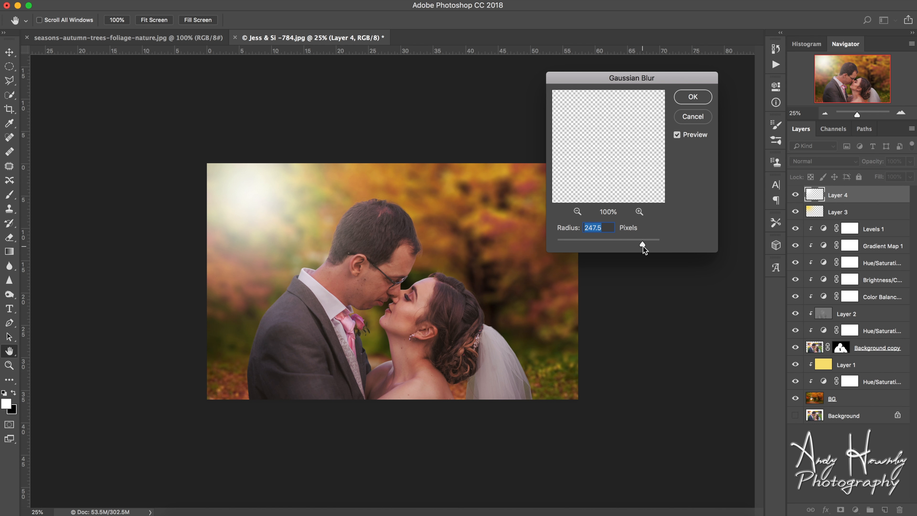
left_click(692, 96)
Lower the white glow layer's opacity to 52%, scale it to about 164% width and 145% height, and shift it up and left.
left_click(910, 161)
left_click_drag(910, 174, 887, 176)
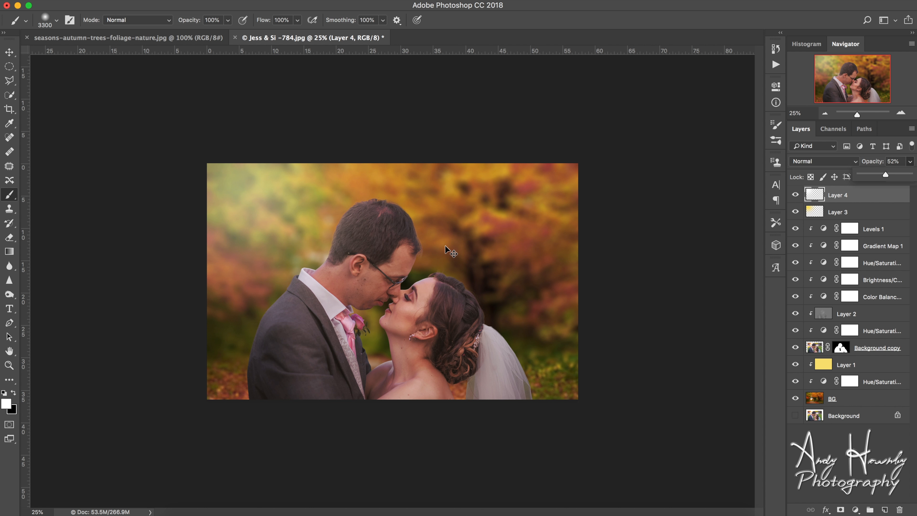
key("super+t")
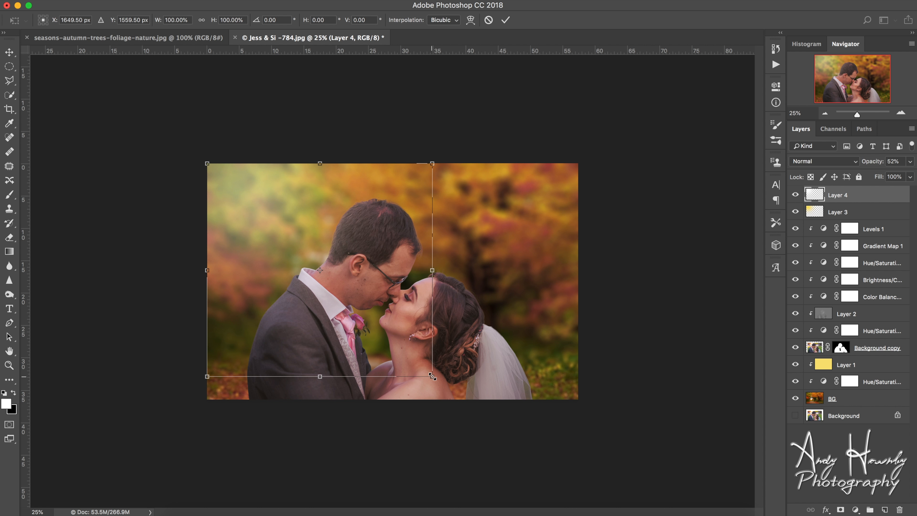
left_click_drag(432, 376, 577, 472)
left_click_drag(392, 326, 365, 290)
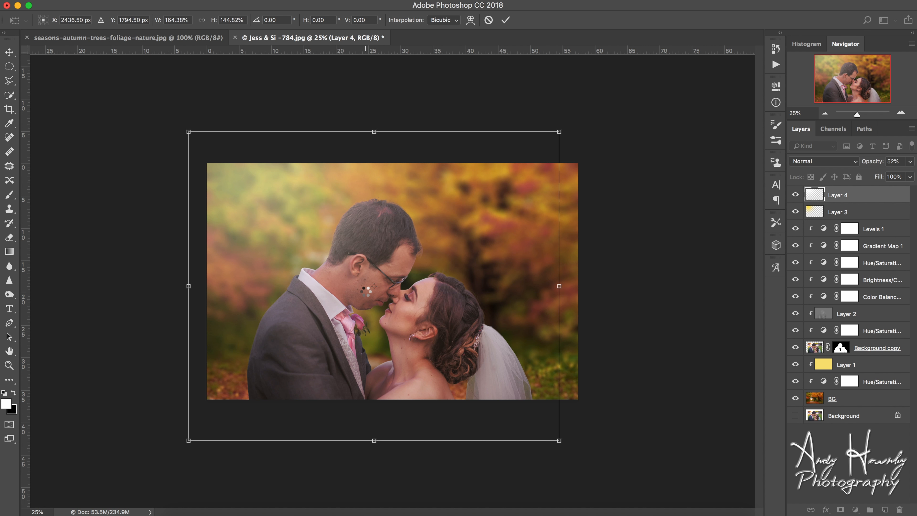
key("Return")
key("b")
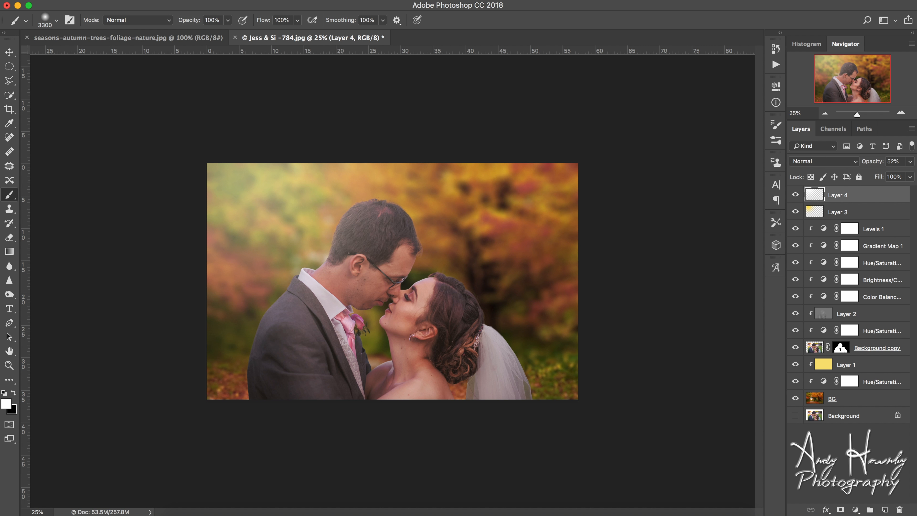
Show the Libraries and place the orange sunray flare from Flares & Glows over the photo as the topmost layer.
left_click(351, 3)
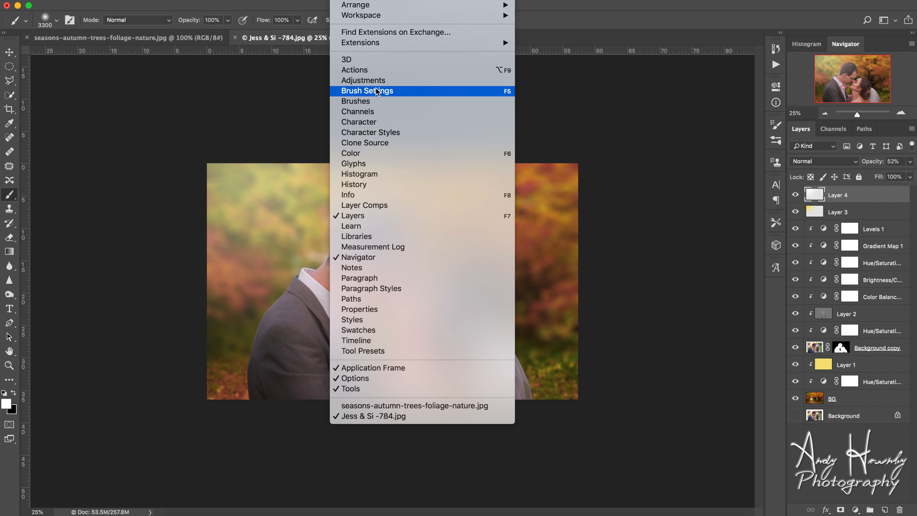
left_click(381, 236)
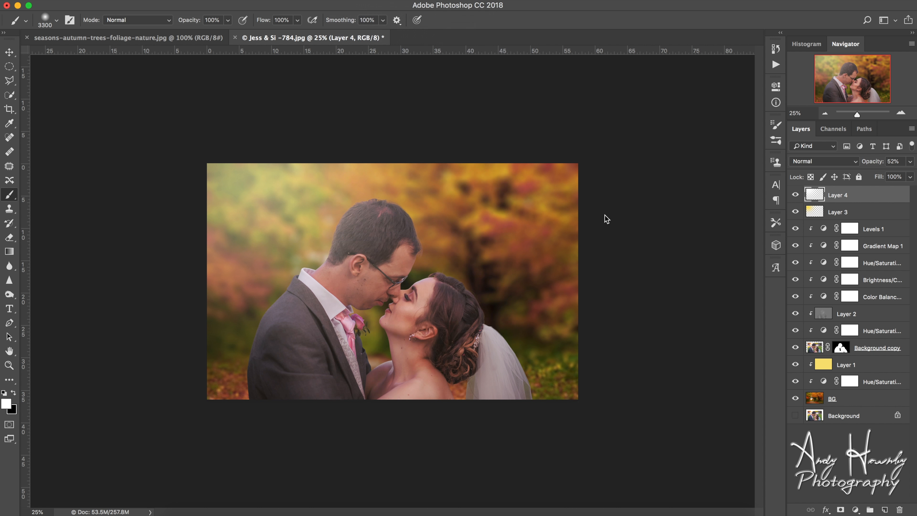
scroll(878, 217, "down", 2)
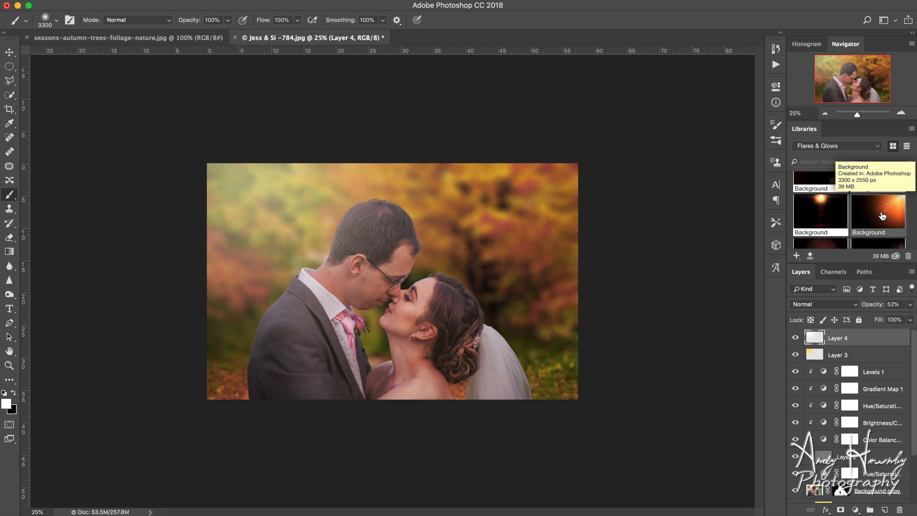
left_click_drag(882, 214, 377, 273)
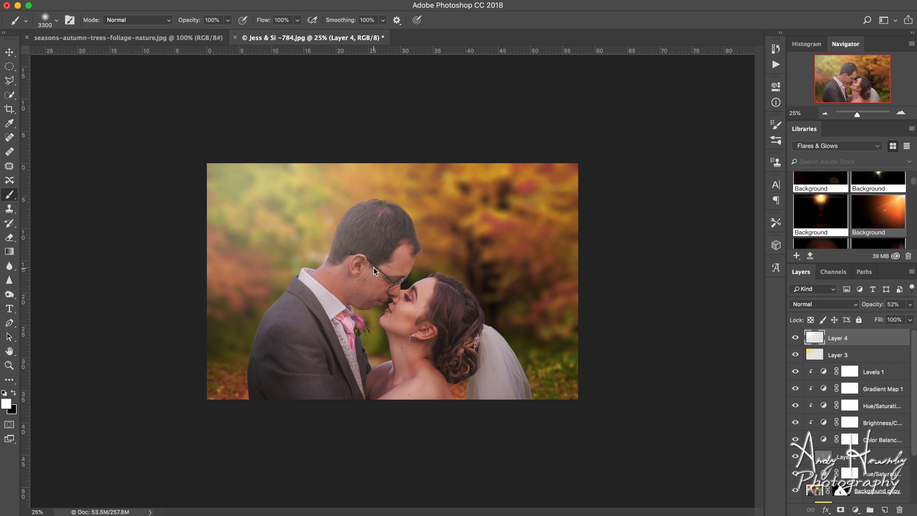
left_click(435, 207)
left_click(538, 233)
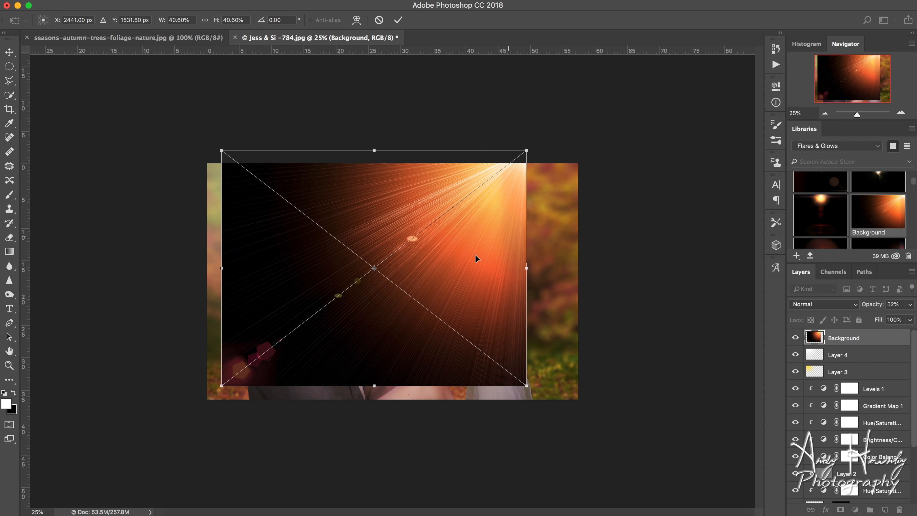
Flip the flare horizontally, enlarging it over the whole photo with its source in the photo's upper-left corner, and set its blend mode to Screen.
right_click(409, 266)
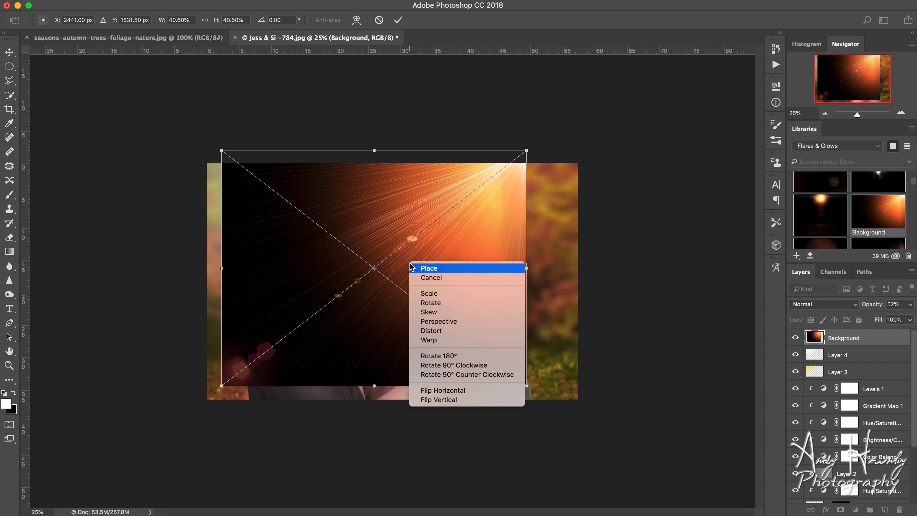
left_click(442, 391)
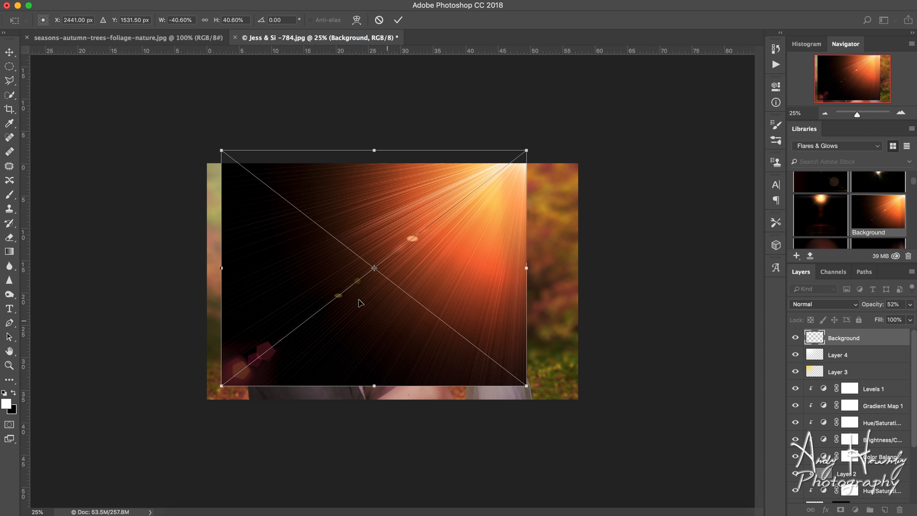
left_click_drag(337, 241, 302, 237)
left_click_drag(494, 383, 609, 424)
key("Return")
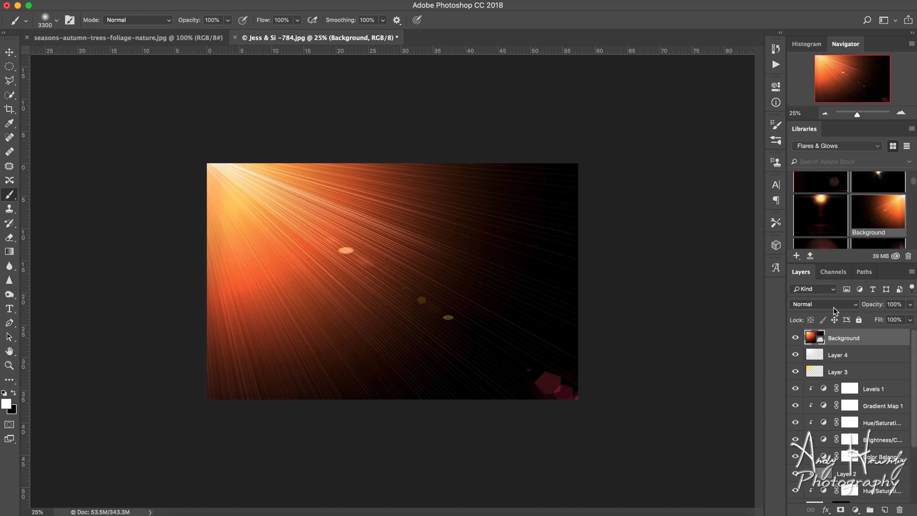
left_click(823, 303)
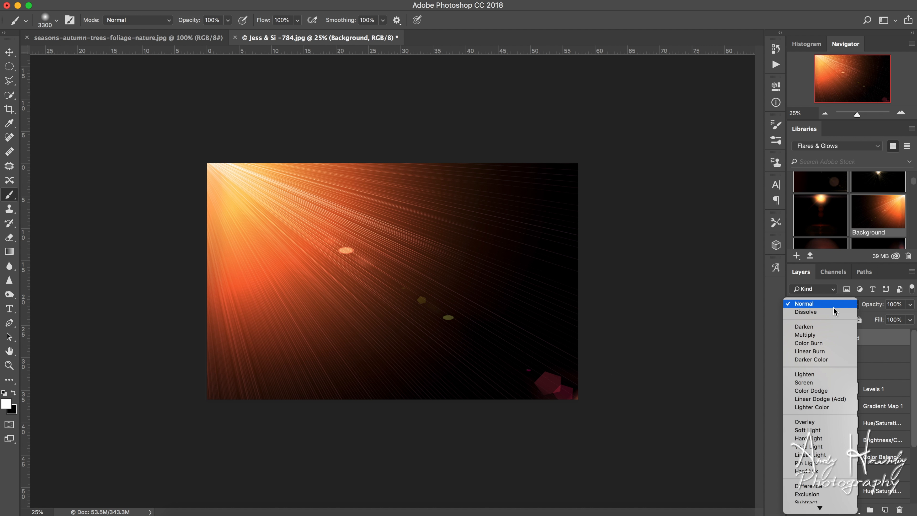
left_click(808, 382)
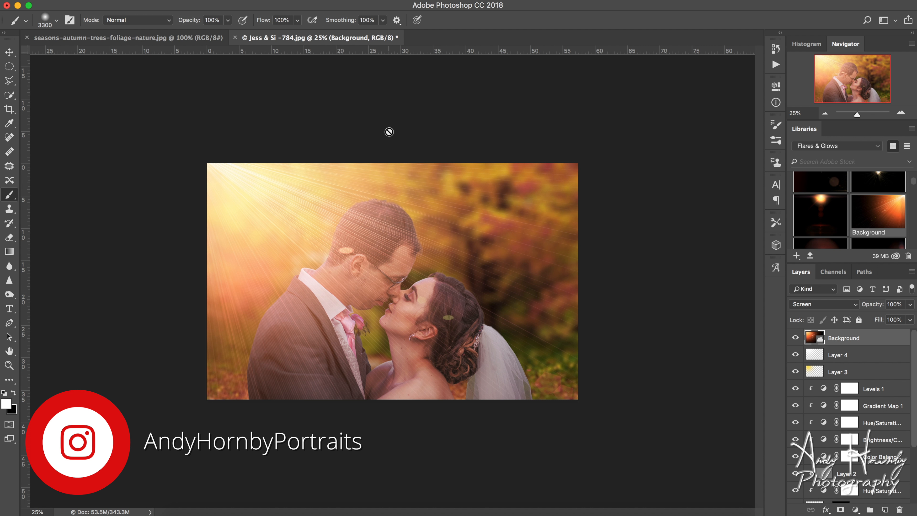
Apply a Gaussian Blur with a radius of 247.5 pixels to the flare layer and lower its opacity to 54%.
left_click(271, 0)
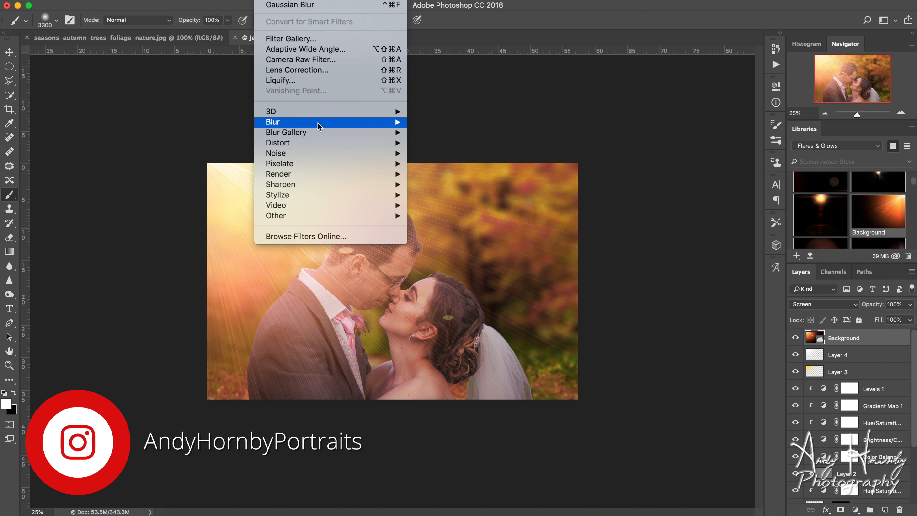
mouse_move(318, 125)
left_click(448, 168)
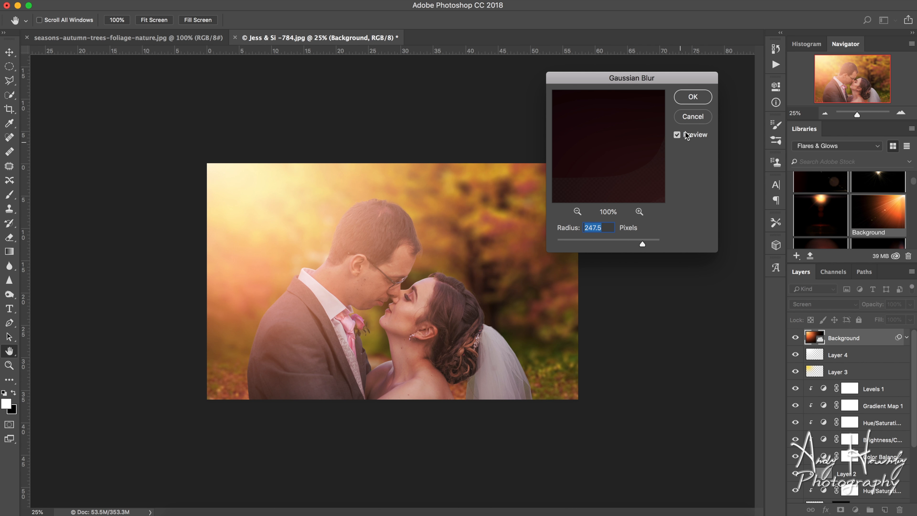
left_click(692, 98)
key("b")
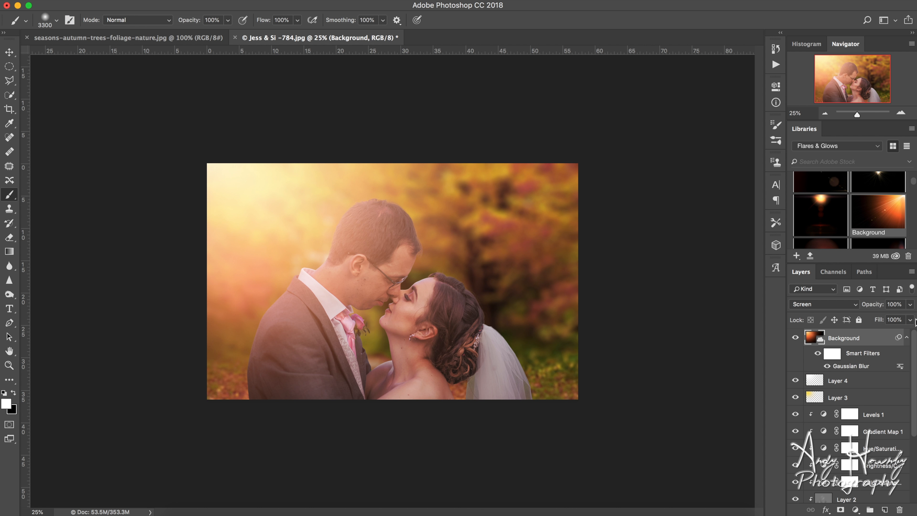
left_click(910, 308)
left_click_drag(912, 317, 889, 322)
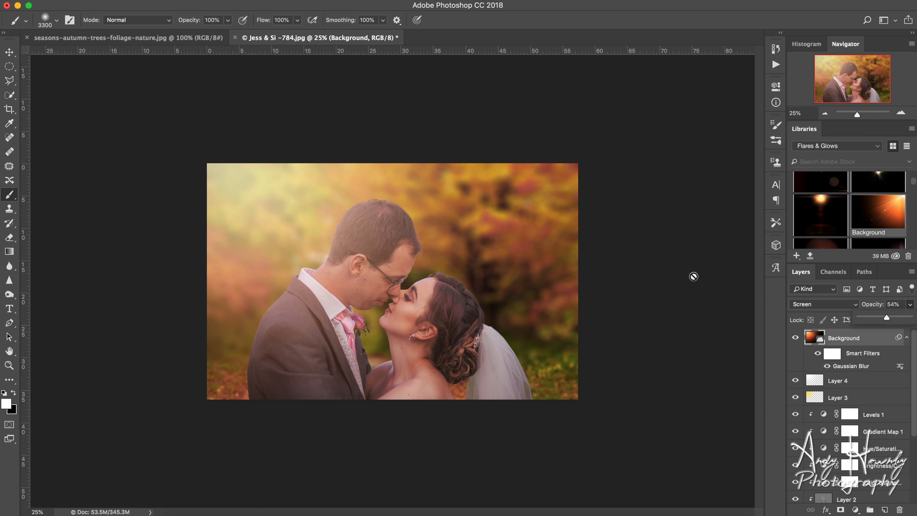
Add a new layer on top and paint soft black over the photo's lower corners, bottom edge and right edge.
left_click(885, 509)
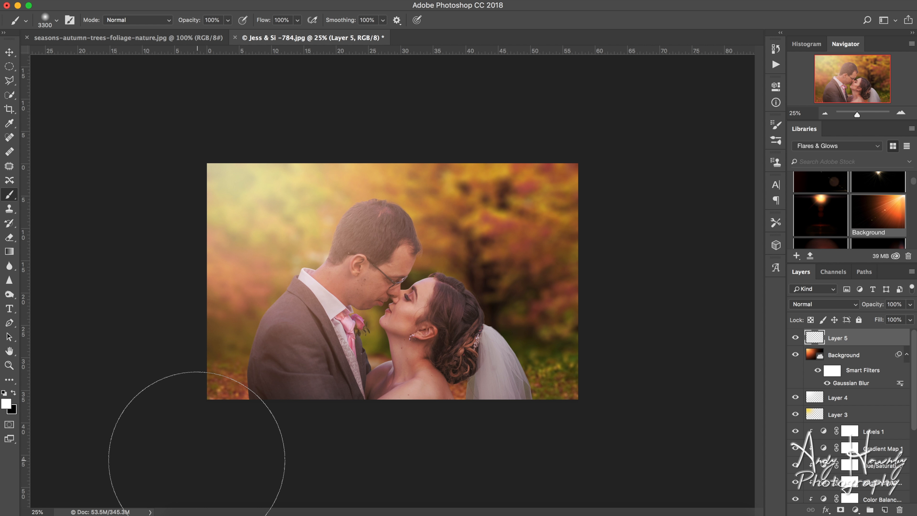
key("x")
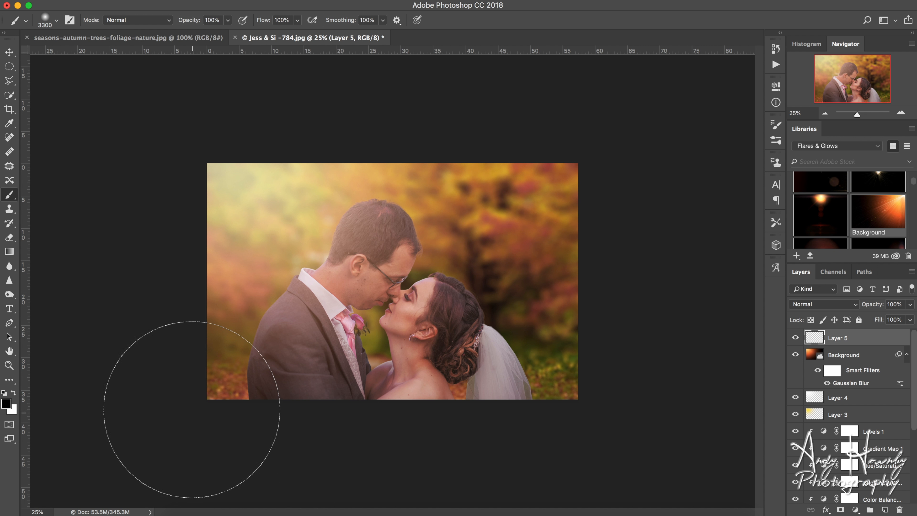
left_click_drag(205, 398, 317, 430)
left_click_drag(557, 385, 441, 439)
left_click_drag(563, 152, 665, 276)
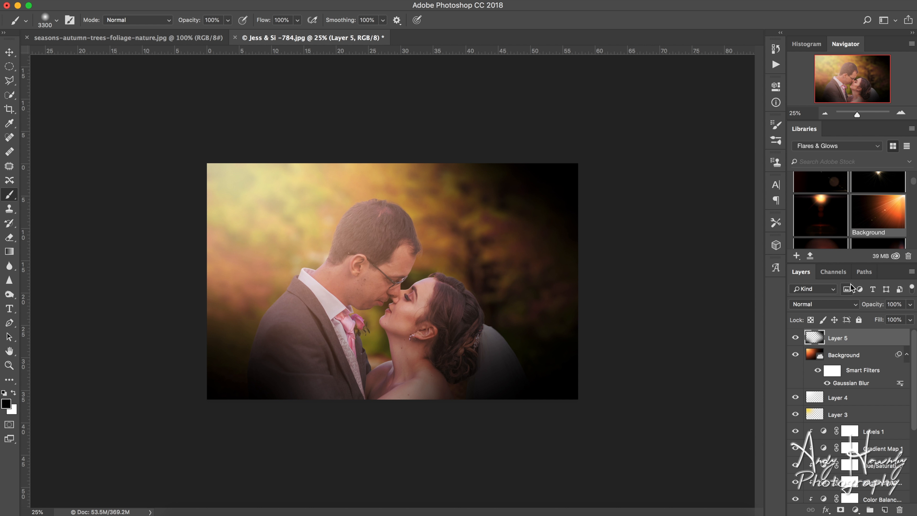
Set the black edge-shading layer's blend mode to Overlay and lower its opacity to 24%.
left_click(836, 304)
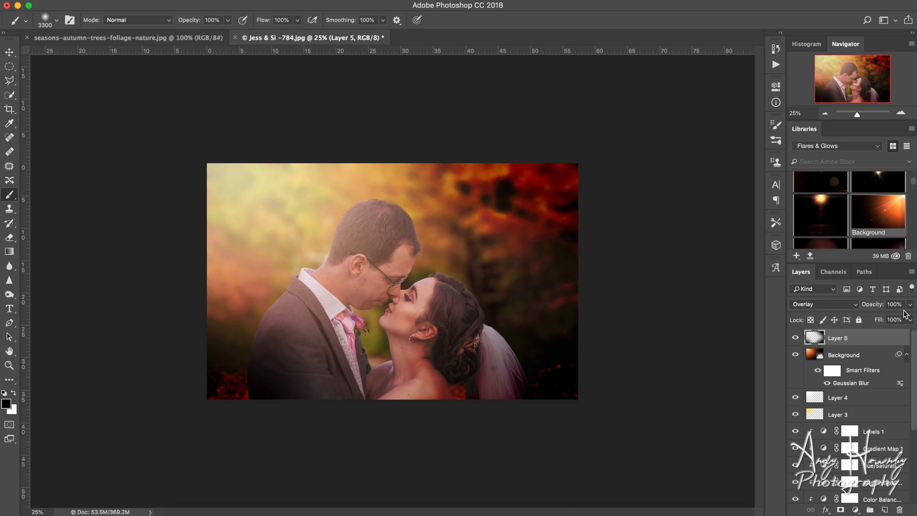
left_click(910, 304)
left_click_drag(907, 317, 873, 320)
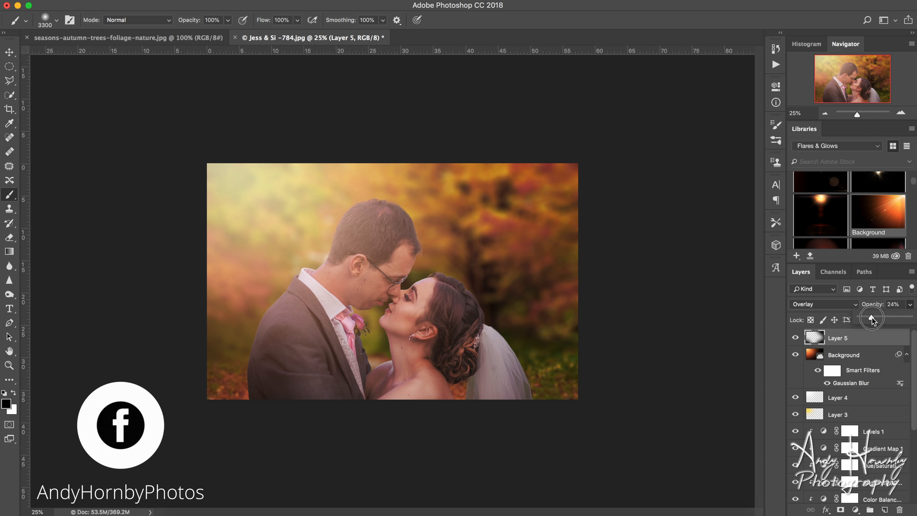